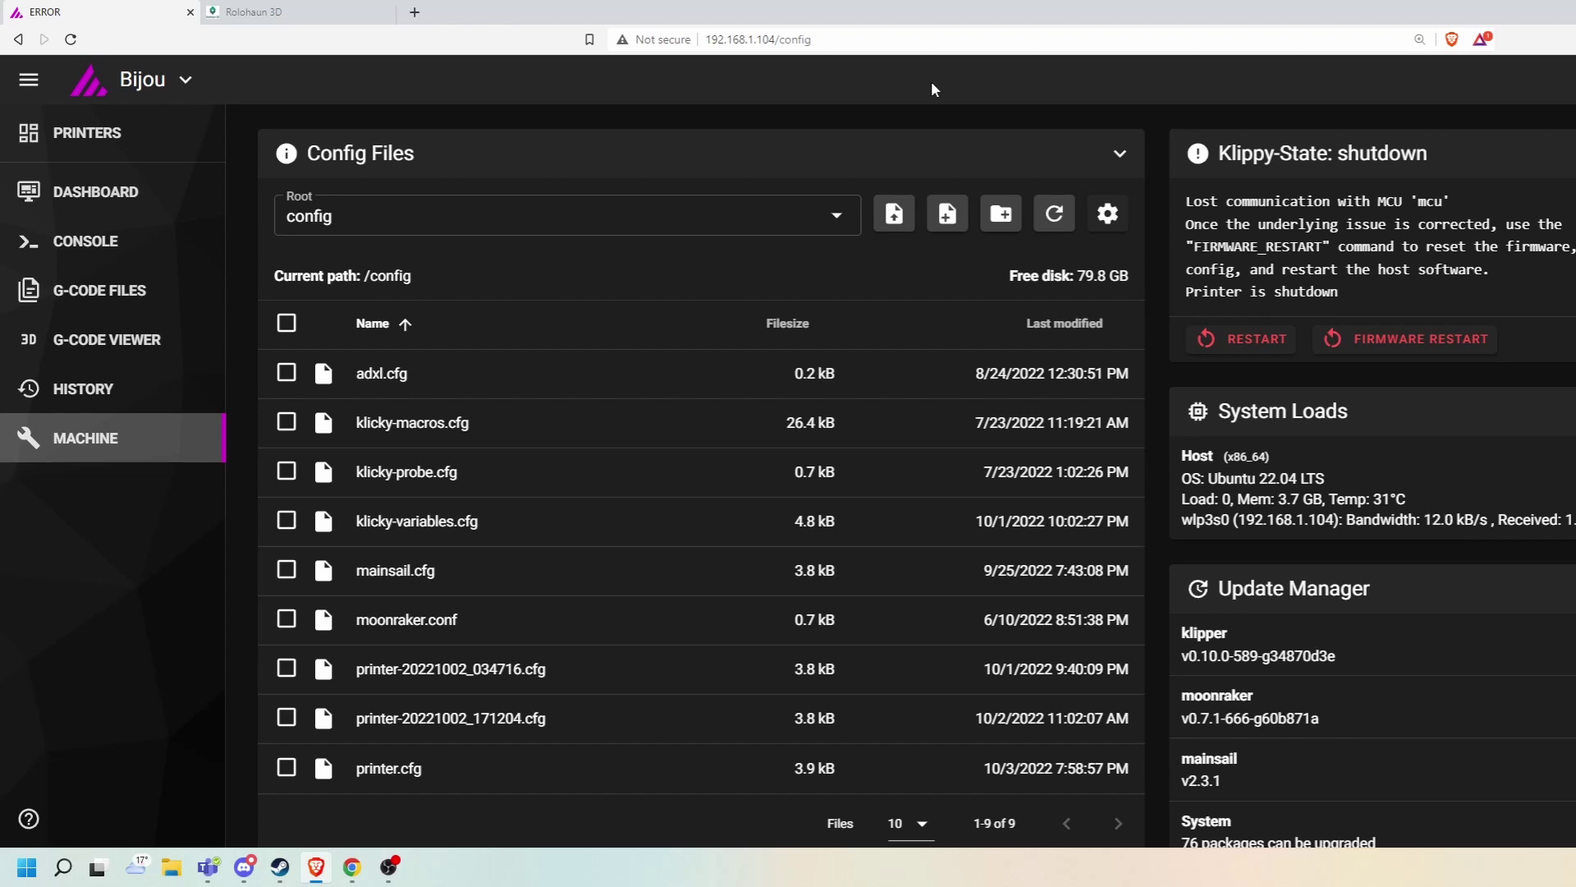
- Open the Printers page on the Rolohaun 3D website and review the Bijou, SimpleCore and Defiant entries, including Bijou's release status
left_click(323, 16)
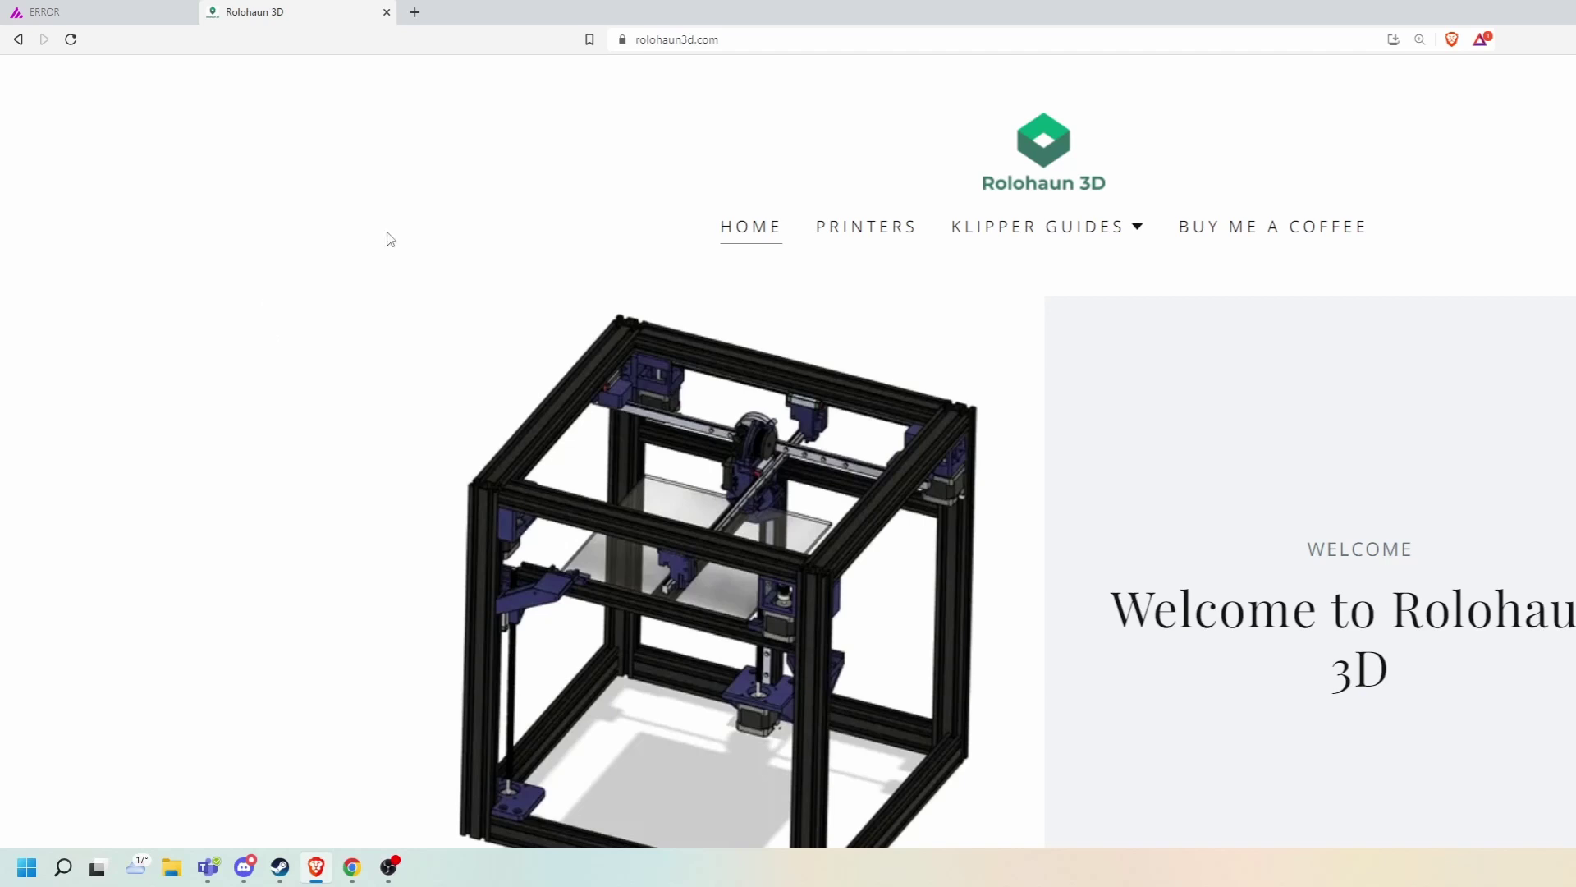
left_click(854, 236)
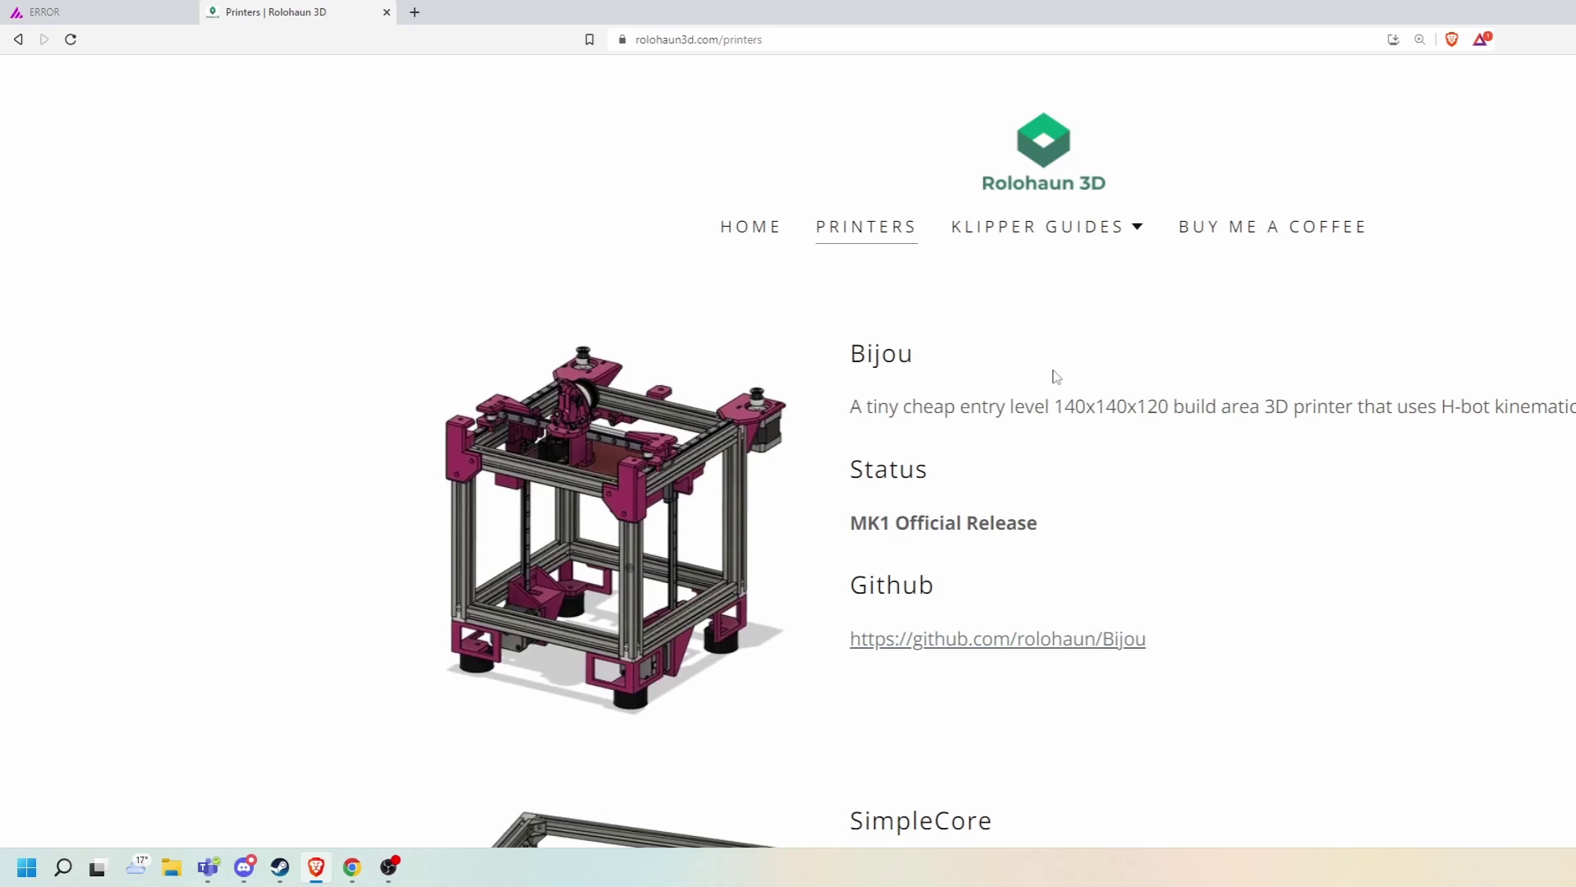
left_click_drag(1038, 523, 851, 523)
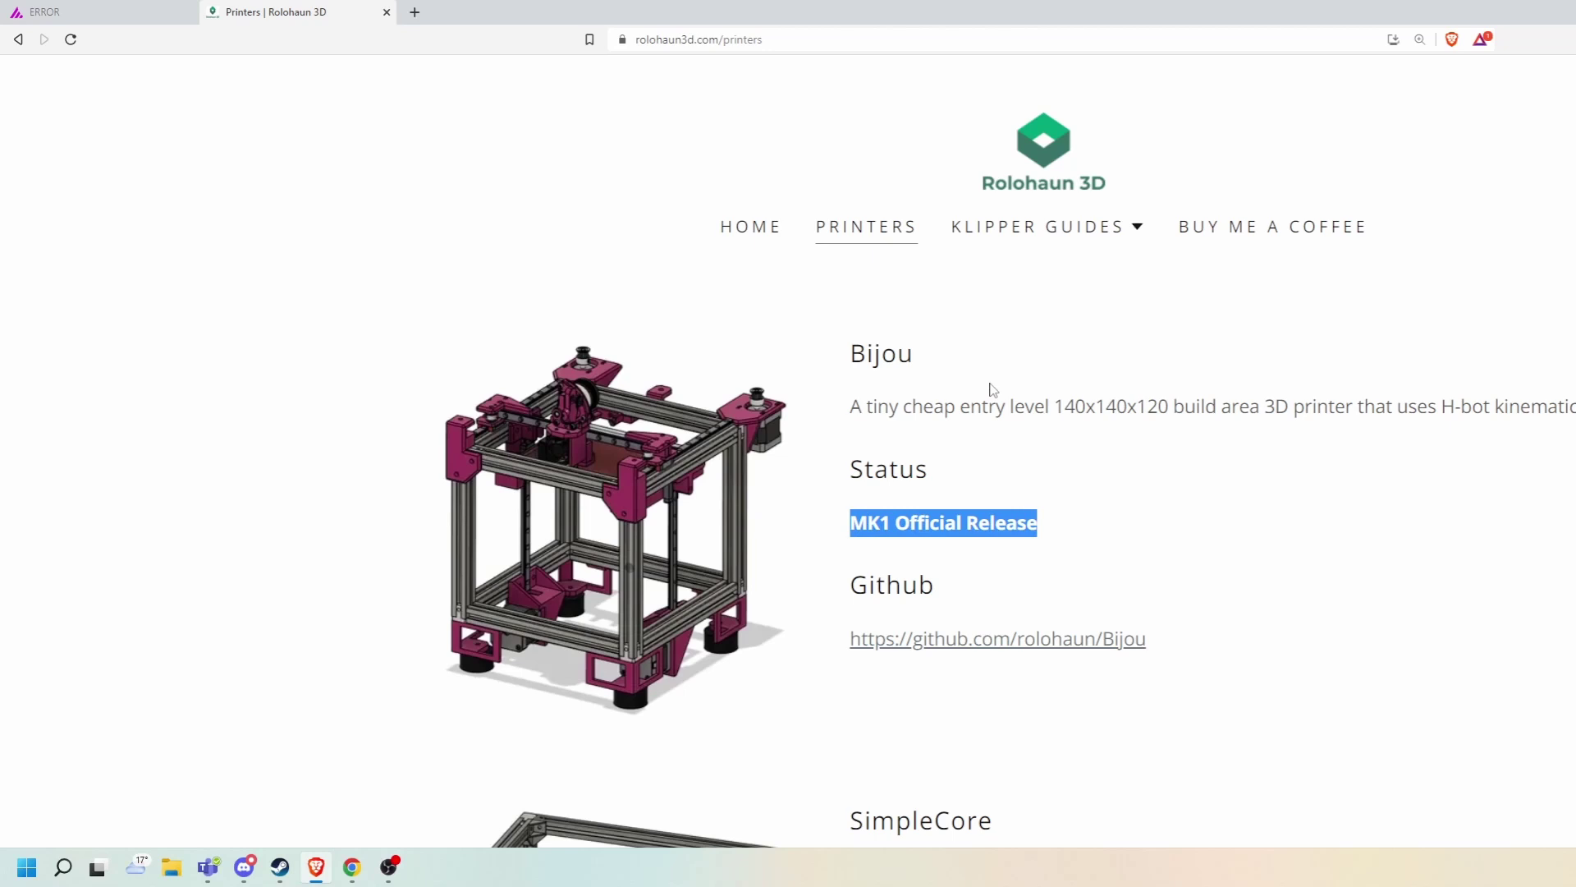
left_click(957, 401)
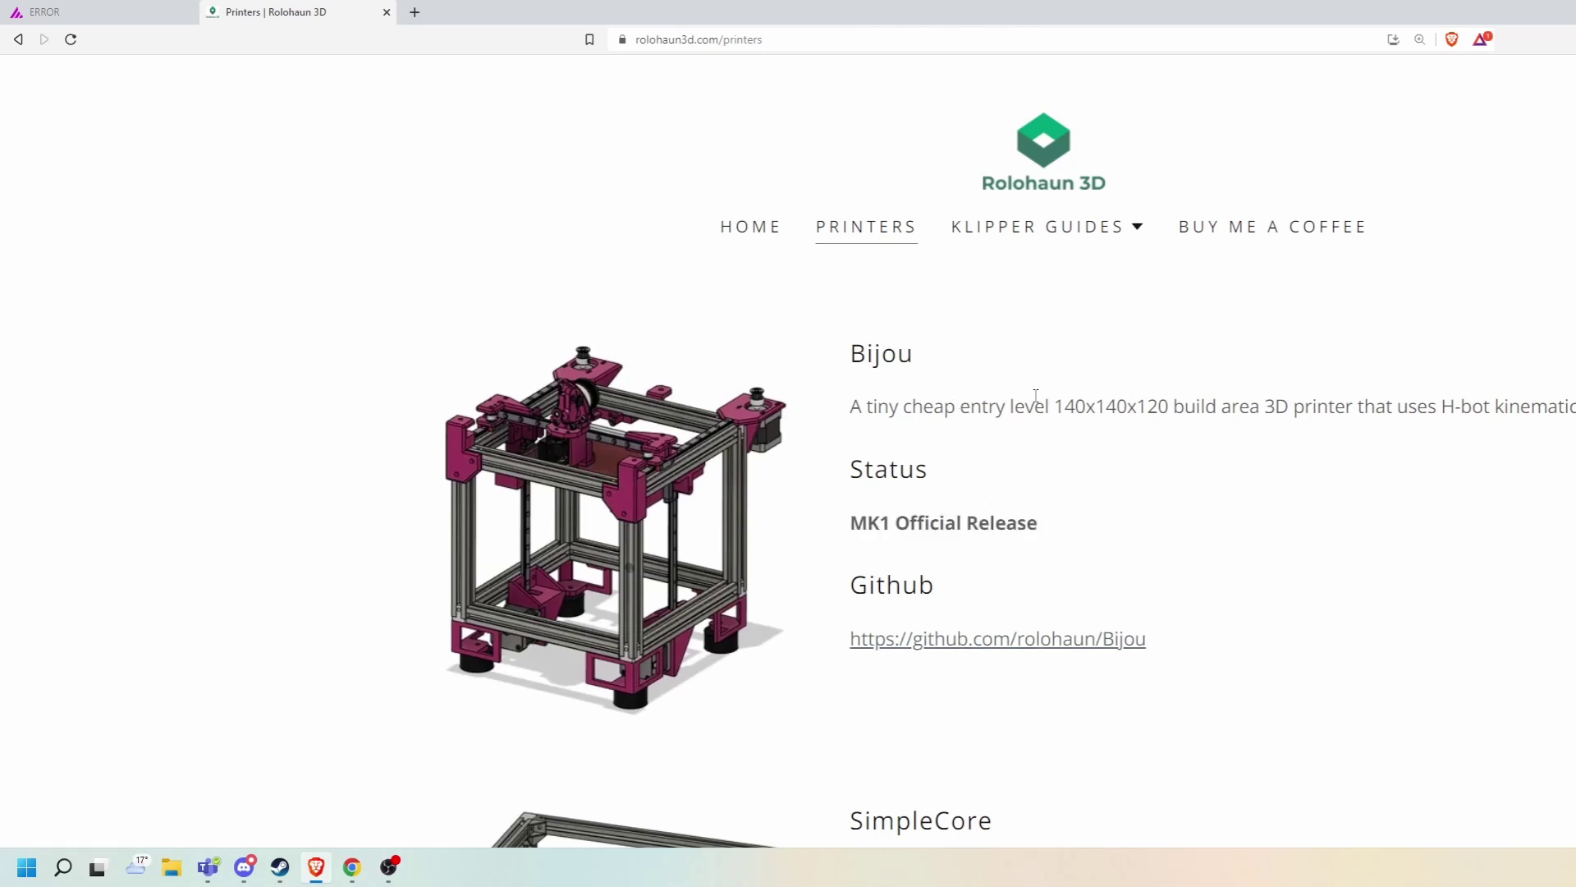
scroll(1297, 359, "down", 7)
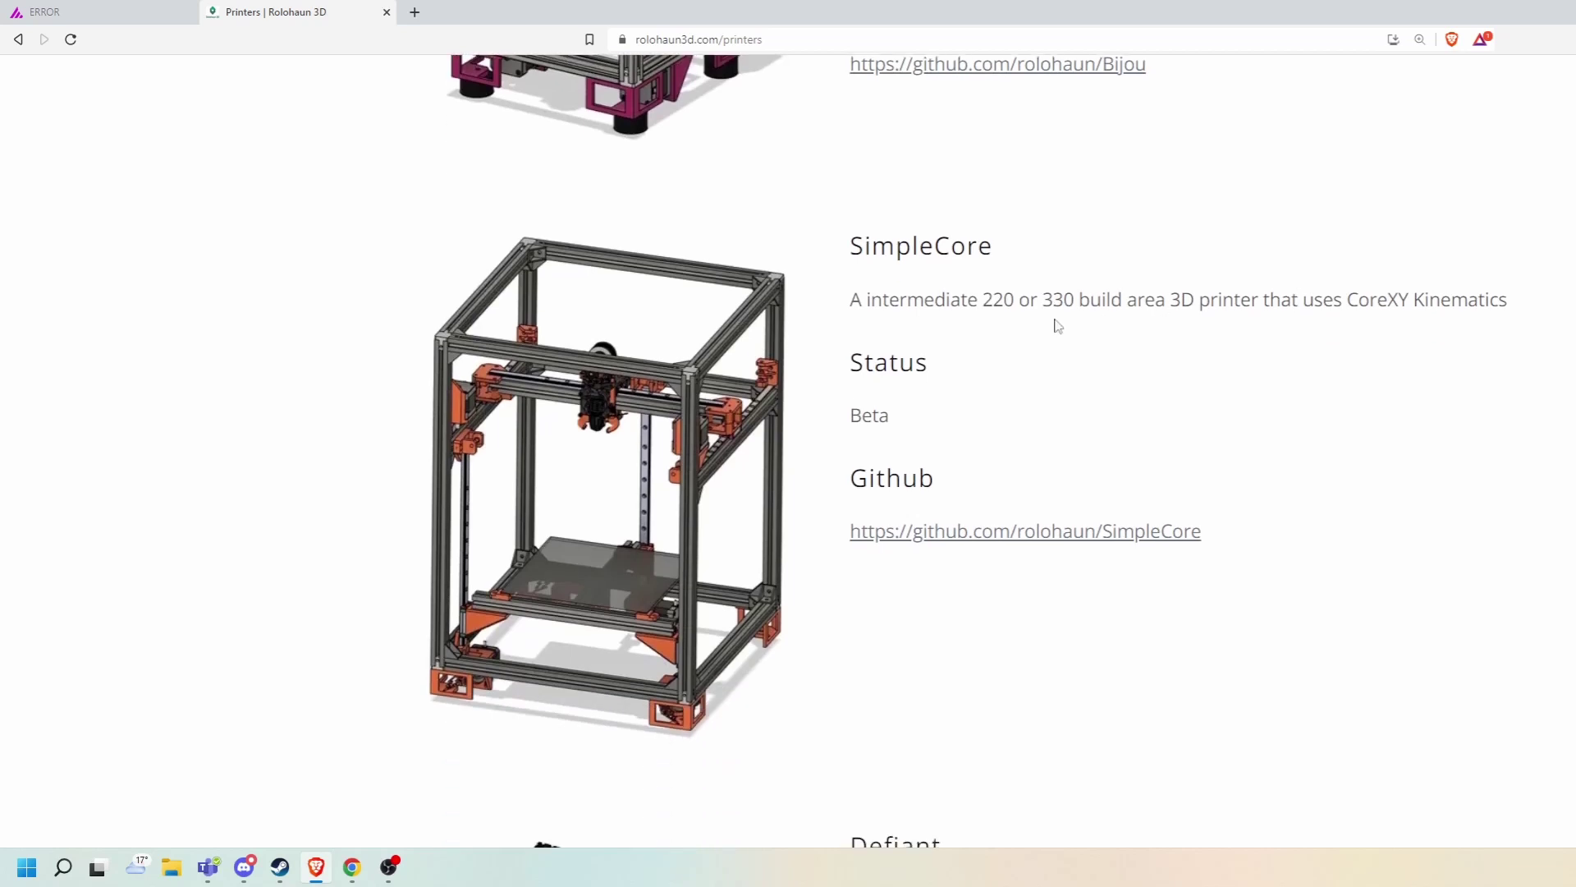
scroll(1186, 336, "down", 5)
scroll(1126, 328, "down", 2)
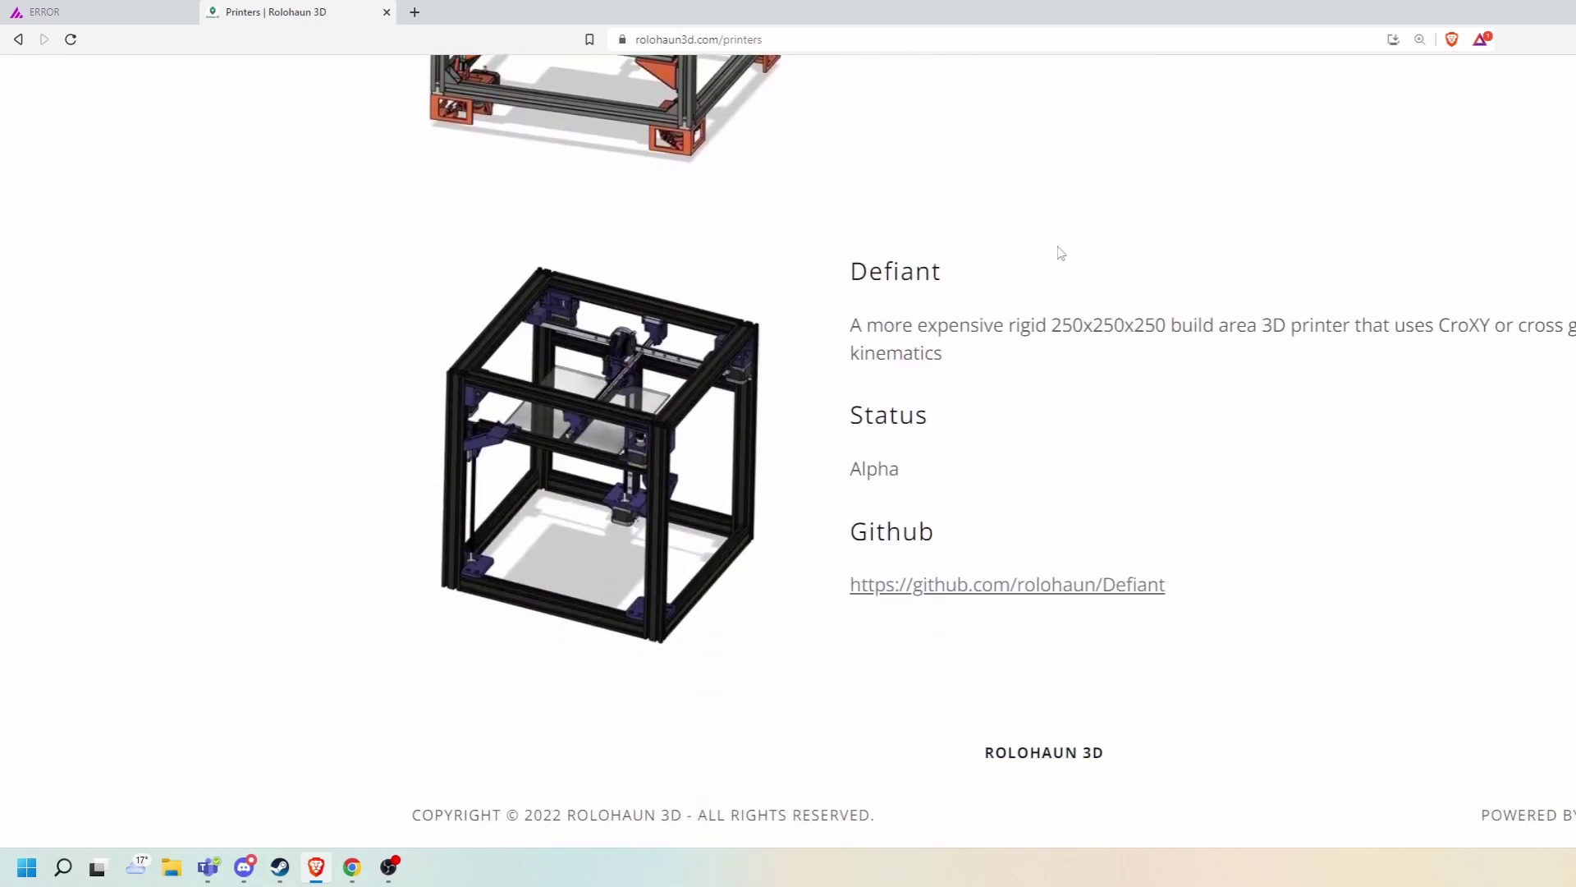
scroll(1046, 468, "up", 6)
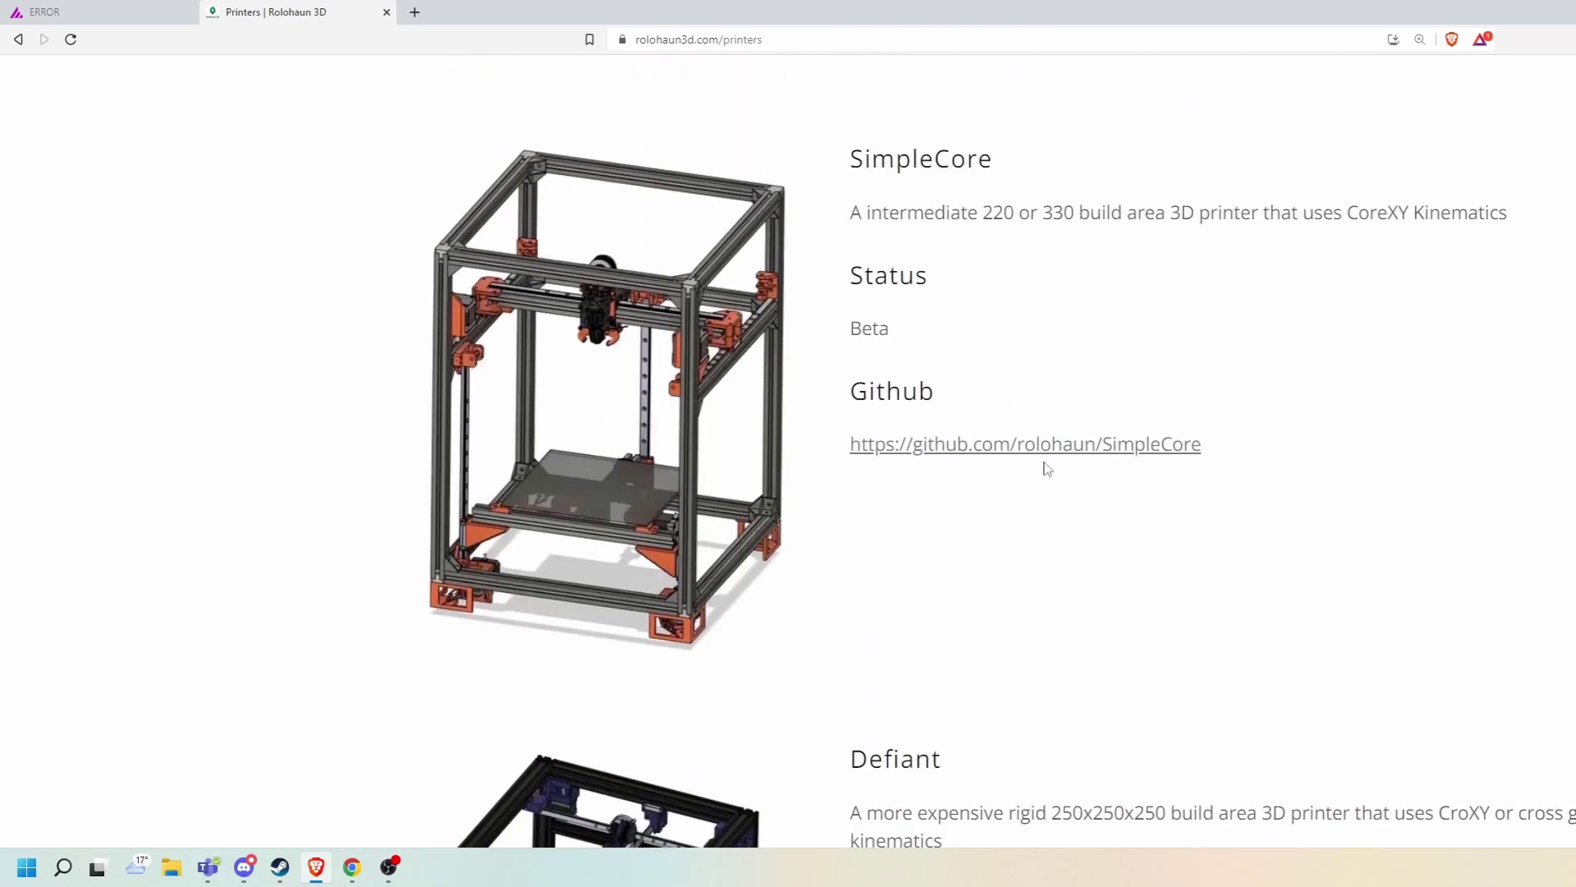
scroll(1108, 375, "up", 8)
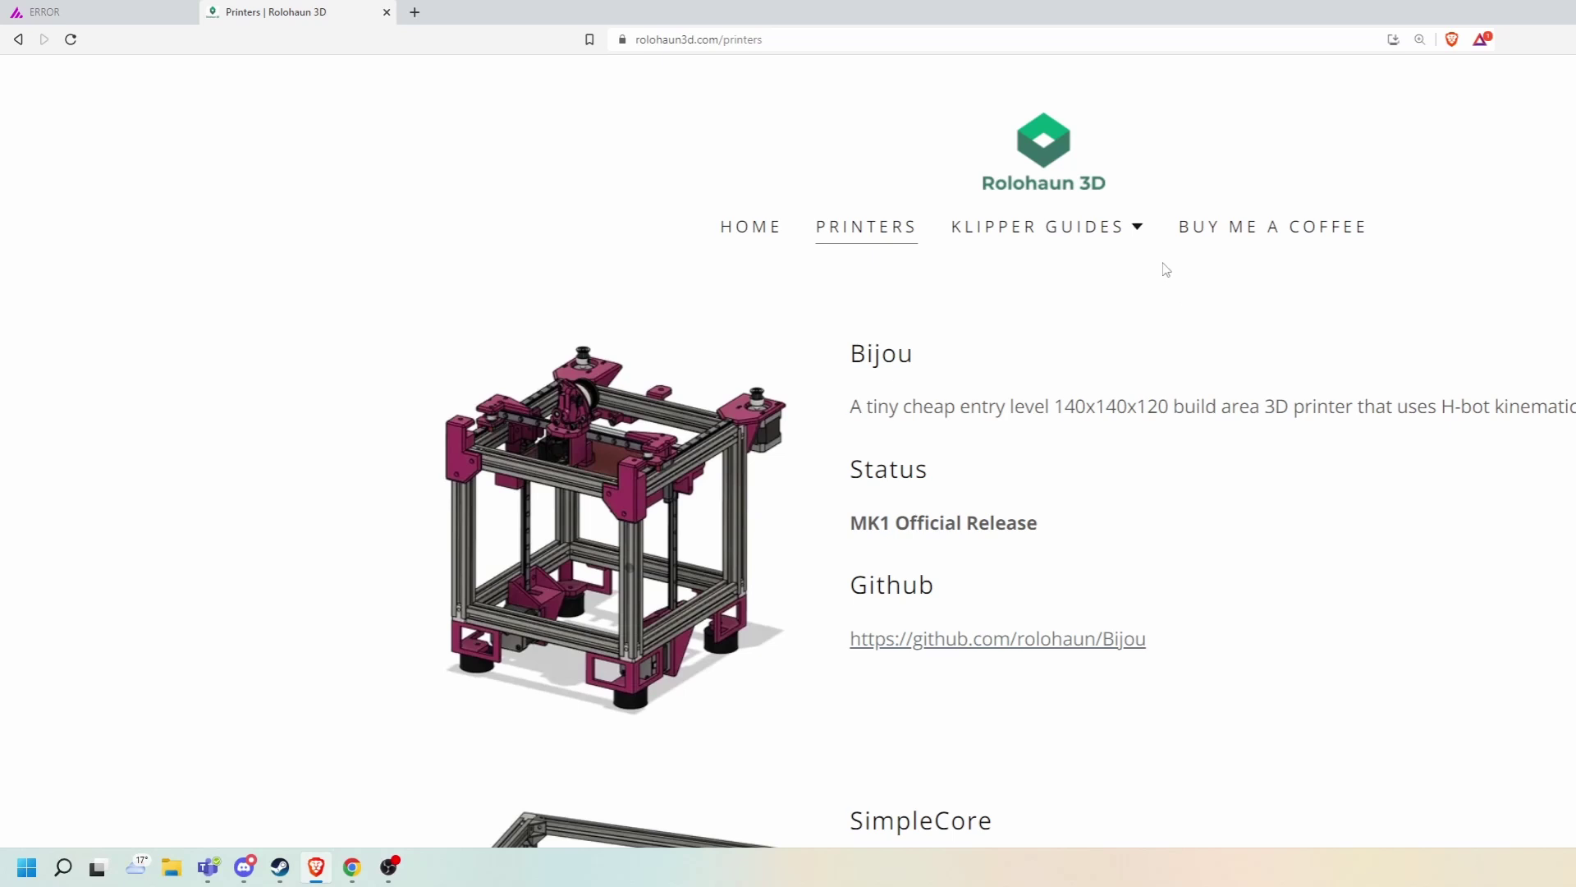
- Open the Rotation Distance guide among the Klipper guides and review the fields of the extruder rotation distance calculator
left_click(1122, 240)
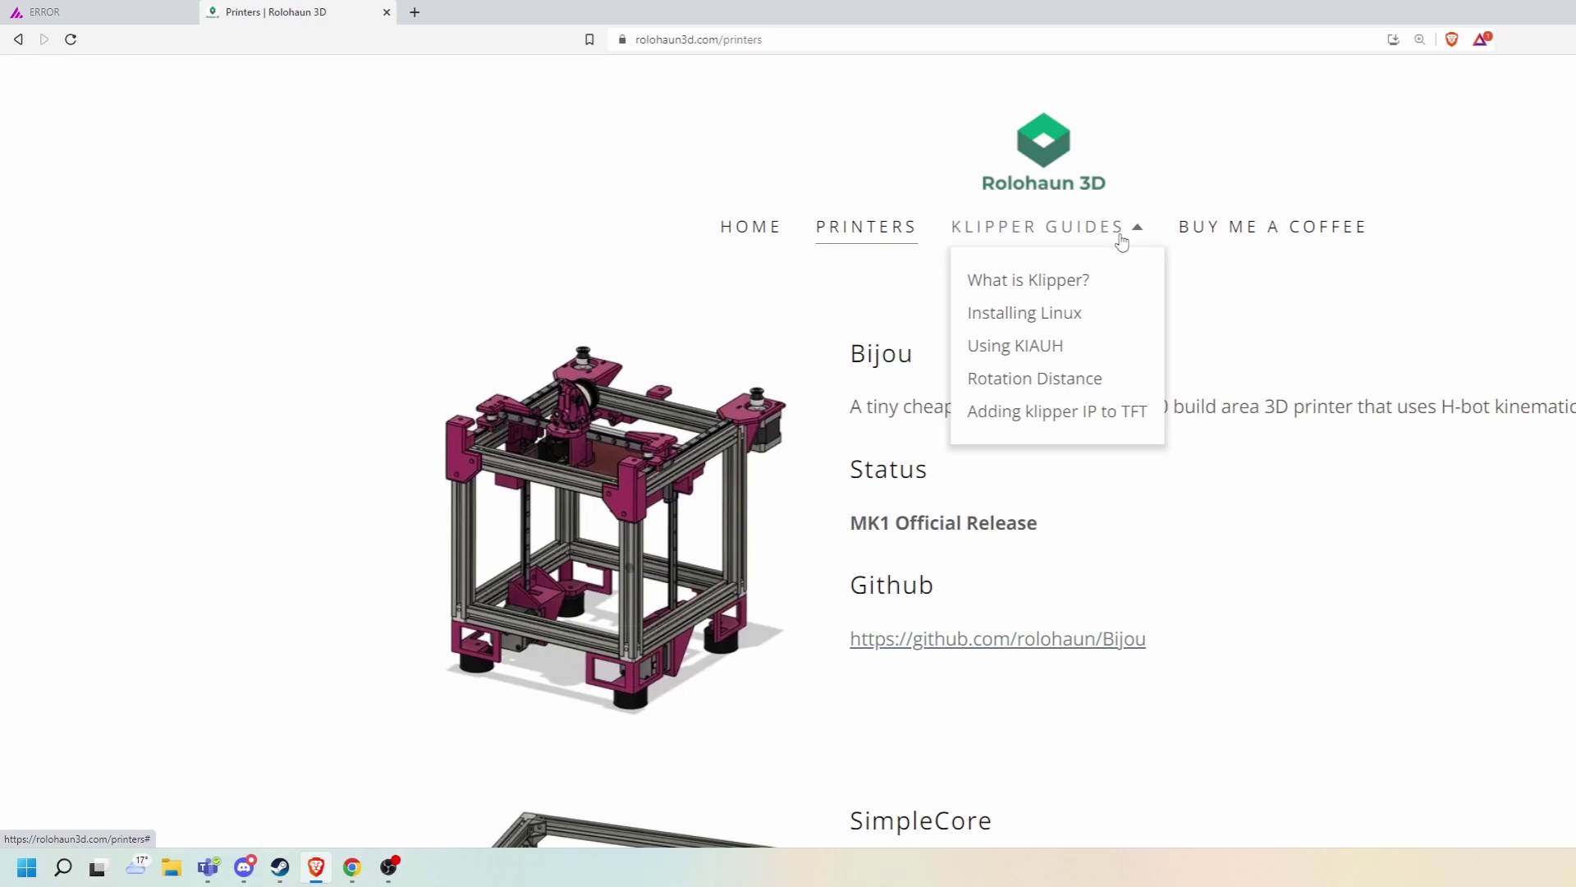
left_click(1091, 379)
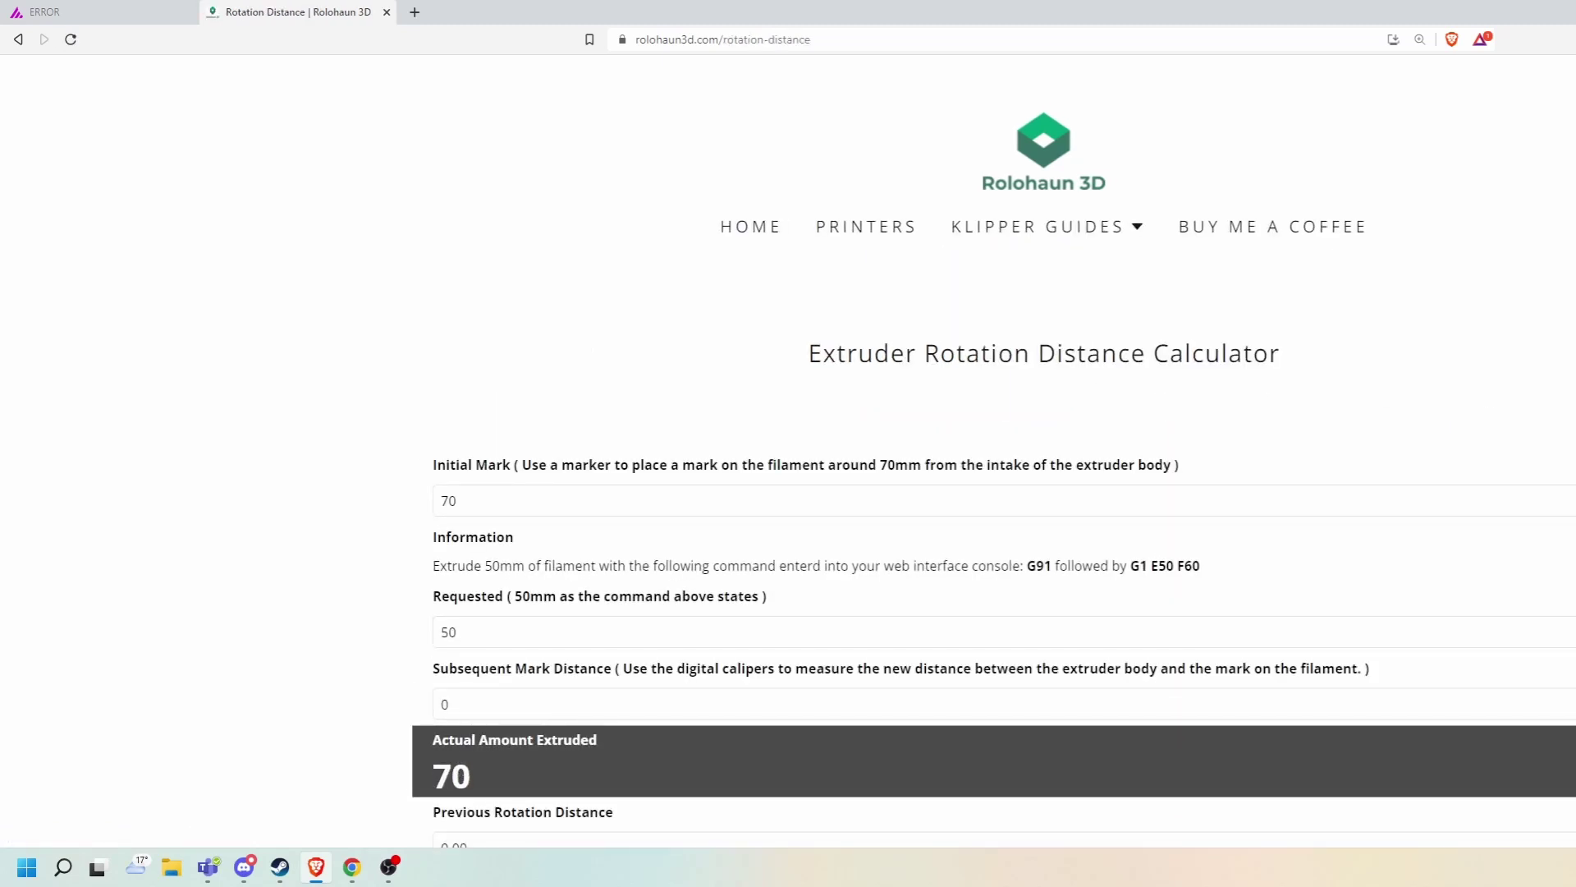
scroll(1568, 394, "down", 1)
scroll(994, 454, "down", 2)
scroll(993, 464, "up", 1)
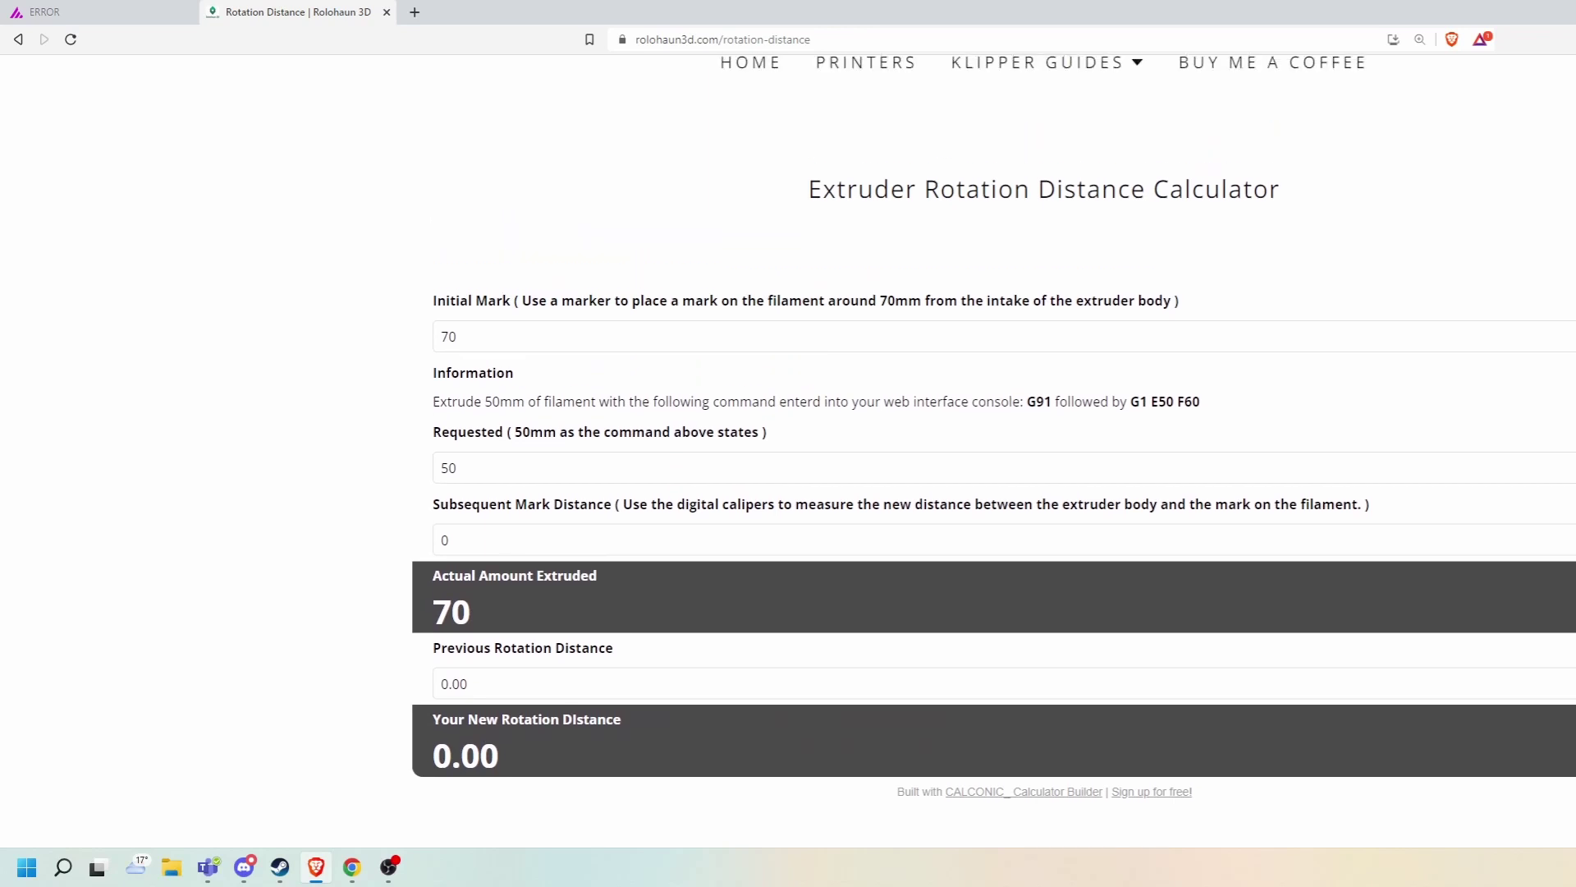
scroll(993, 449, "down", 1)
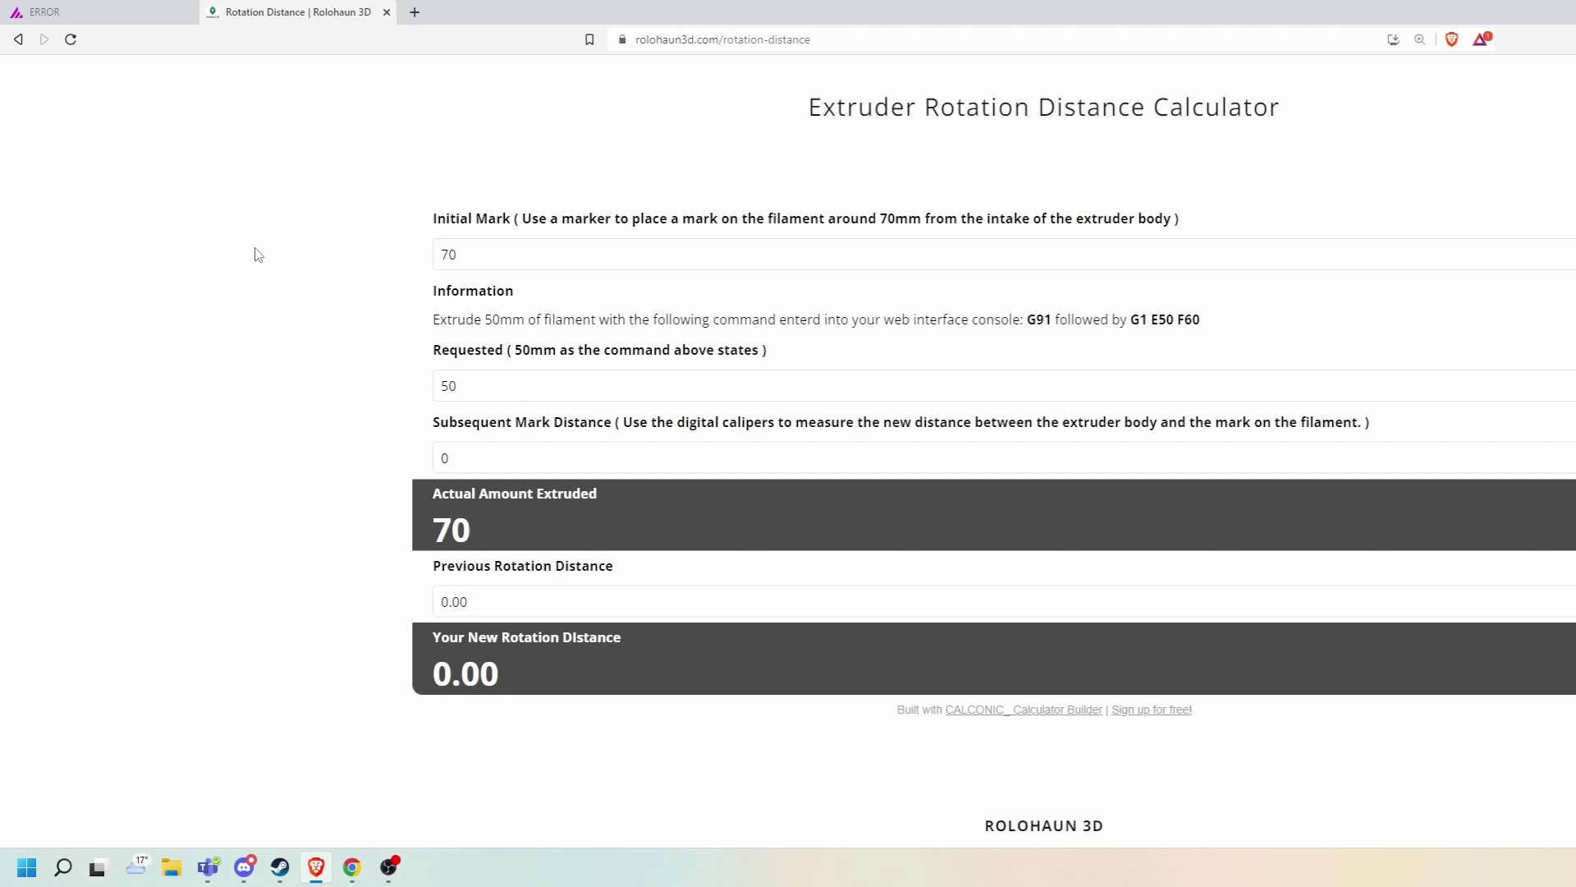
scroll(331, 211, "up", 3)
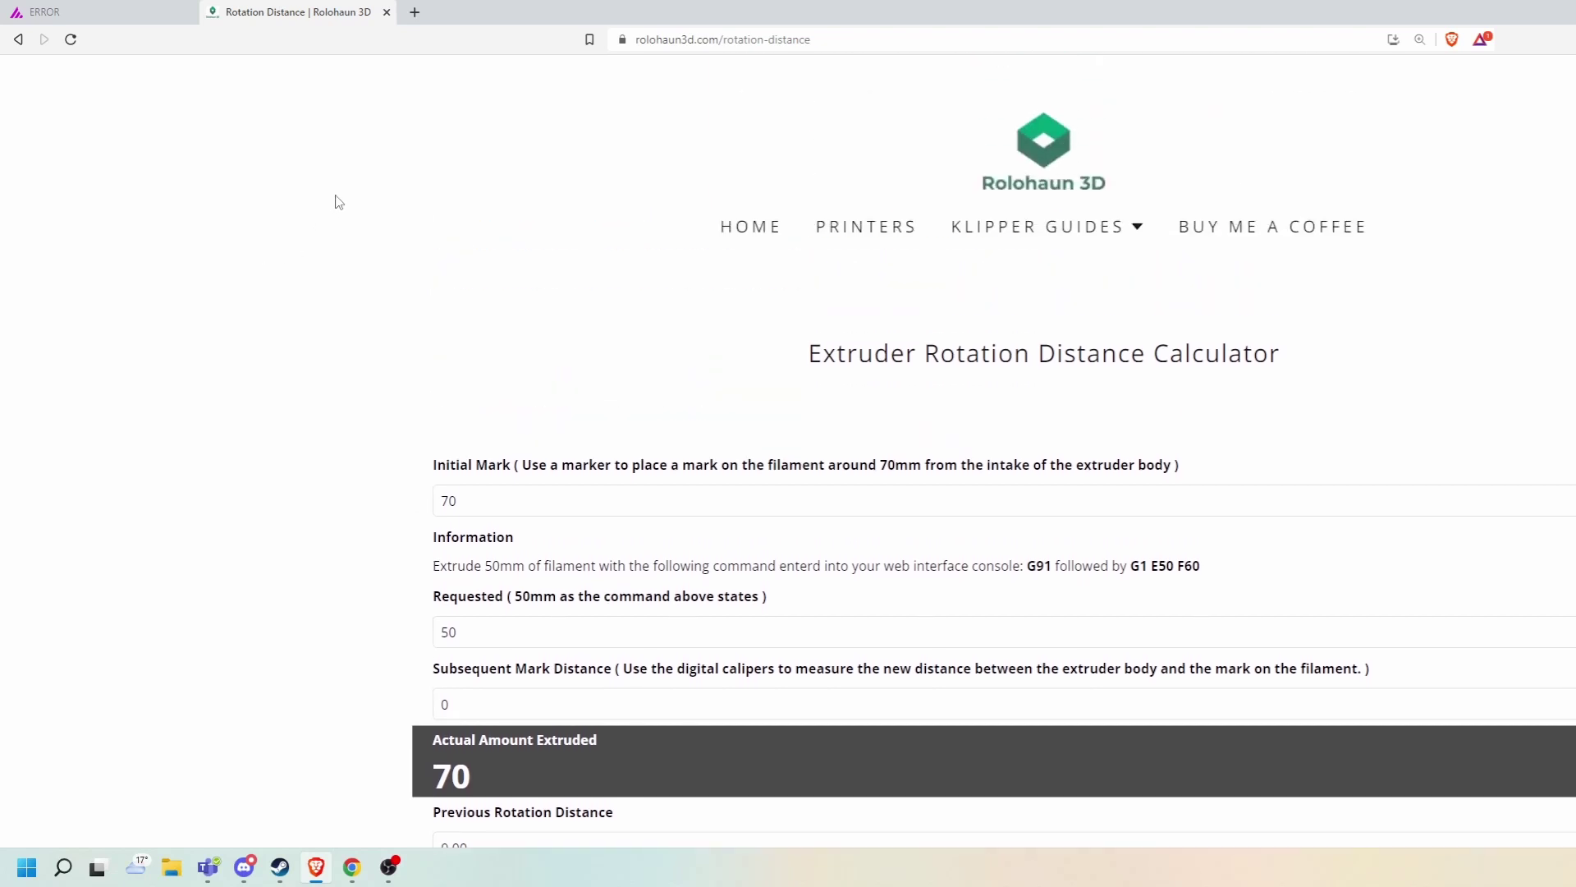
- Open the "Adding klipper IP to TFT" guide and read how to show the IP address on the TFT display
mouse_move(1083, 230)
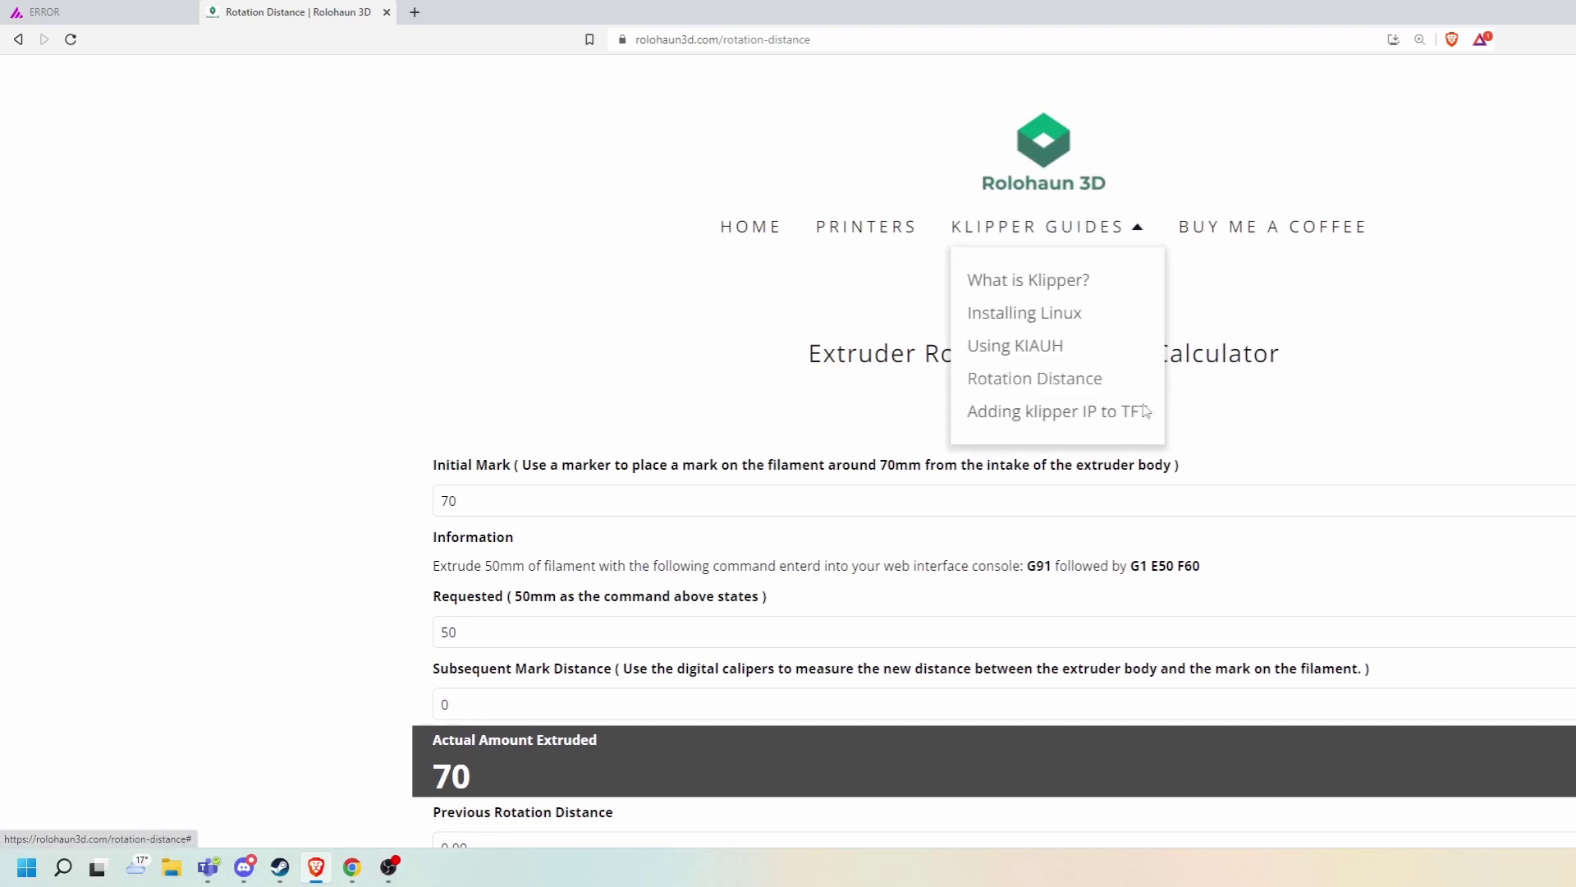
left_click(1043, 416)
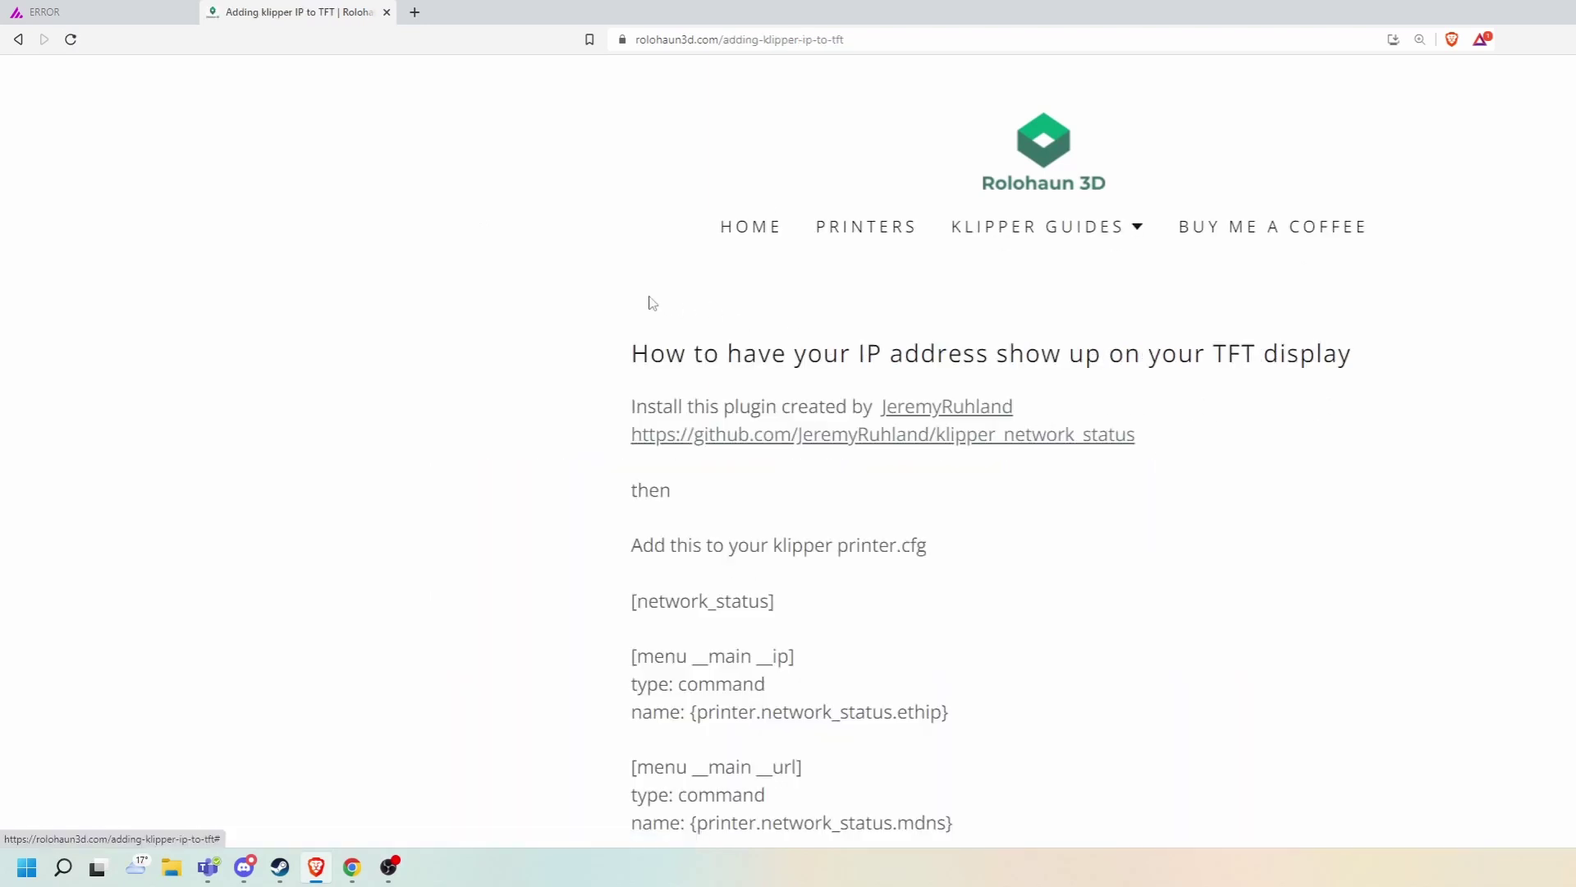
scroll(652, 303, "down", 2)
scroll(572, 261, "up", 1)
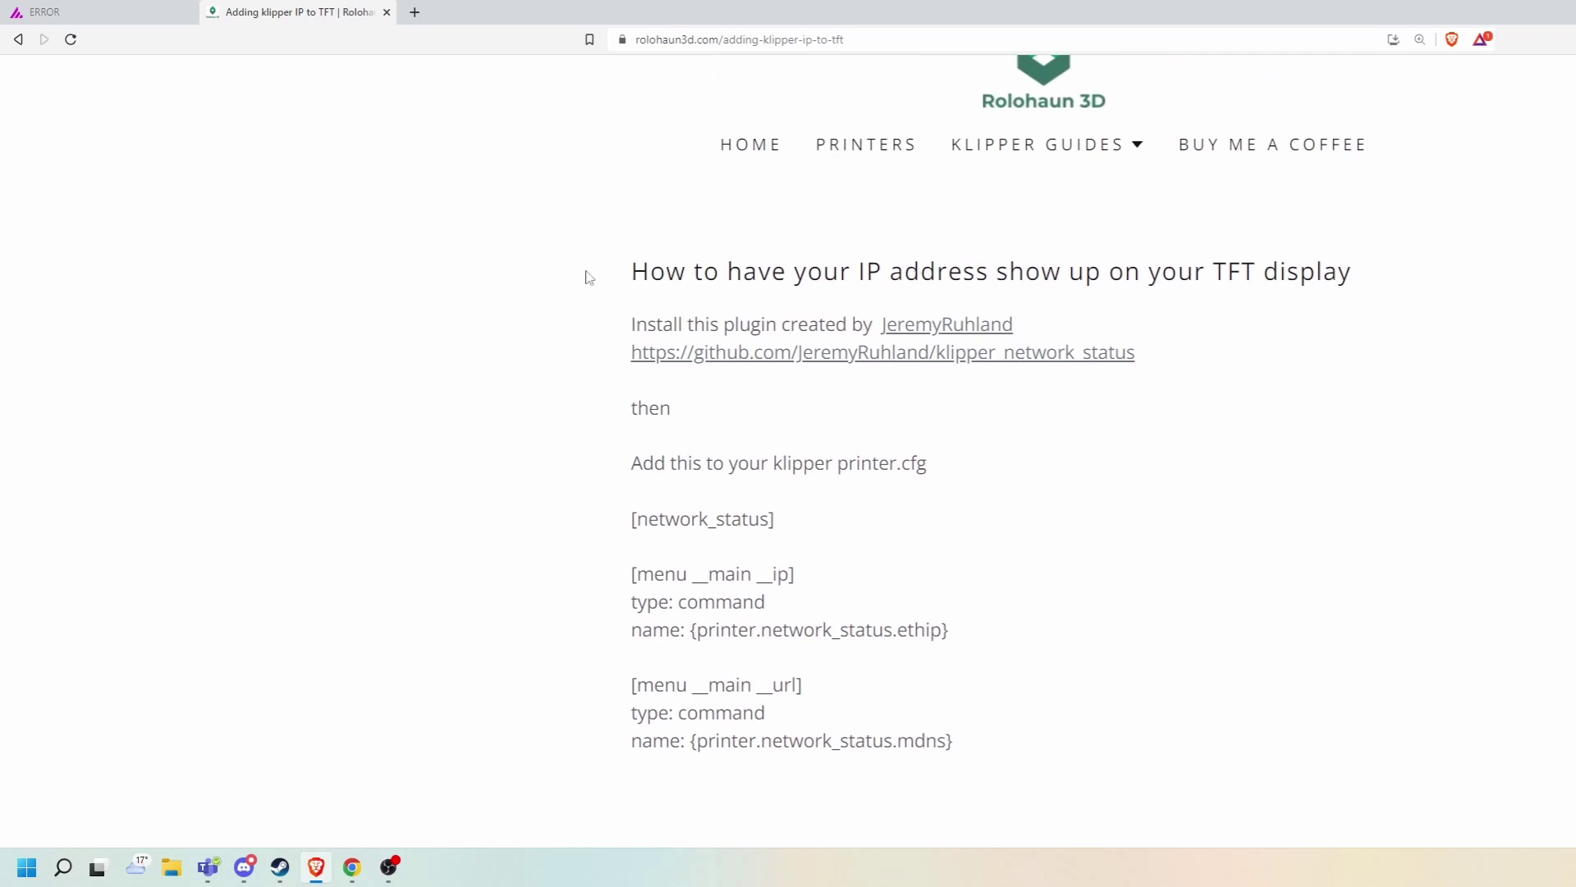
left_click_drag(858, 273, 989, 275)
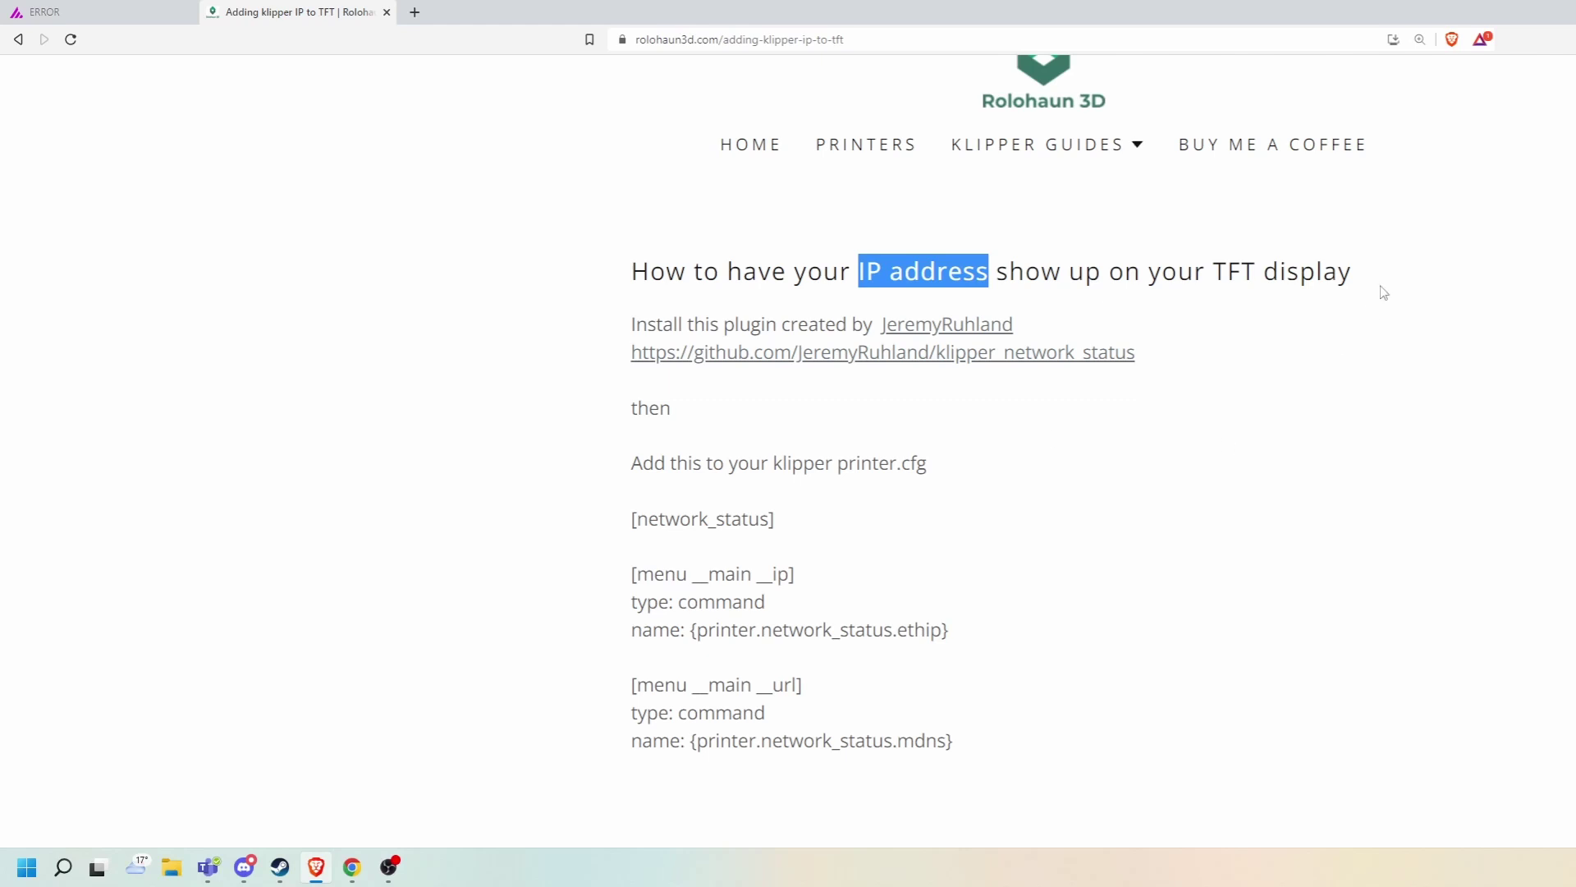
scroll(1326, 316, "up", 1)
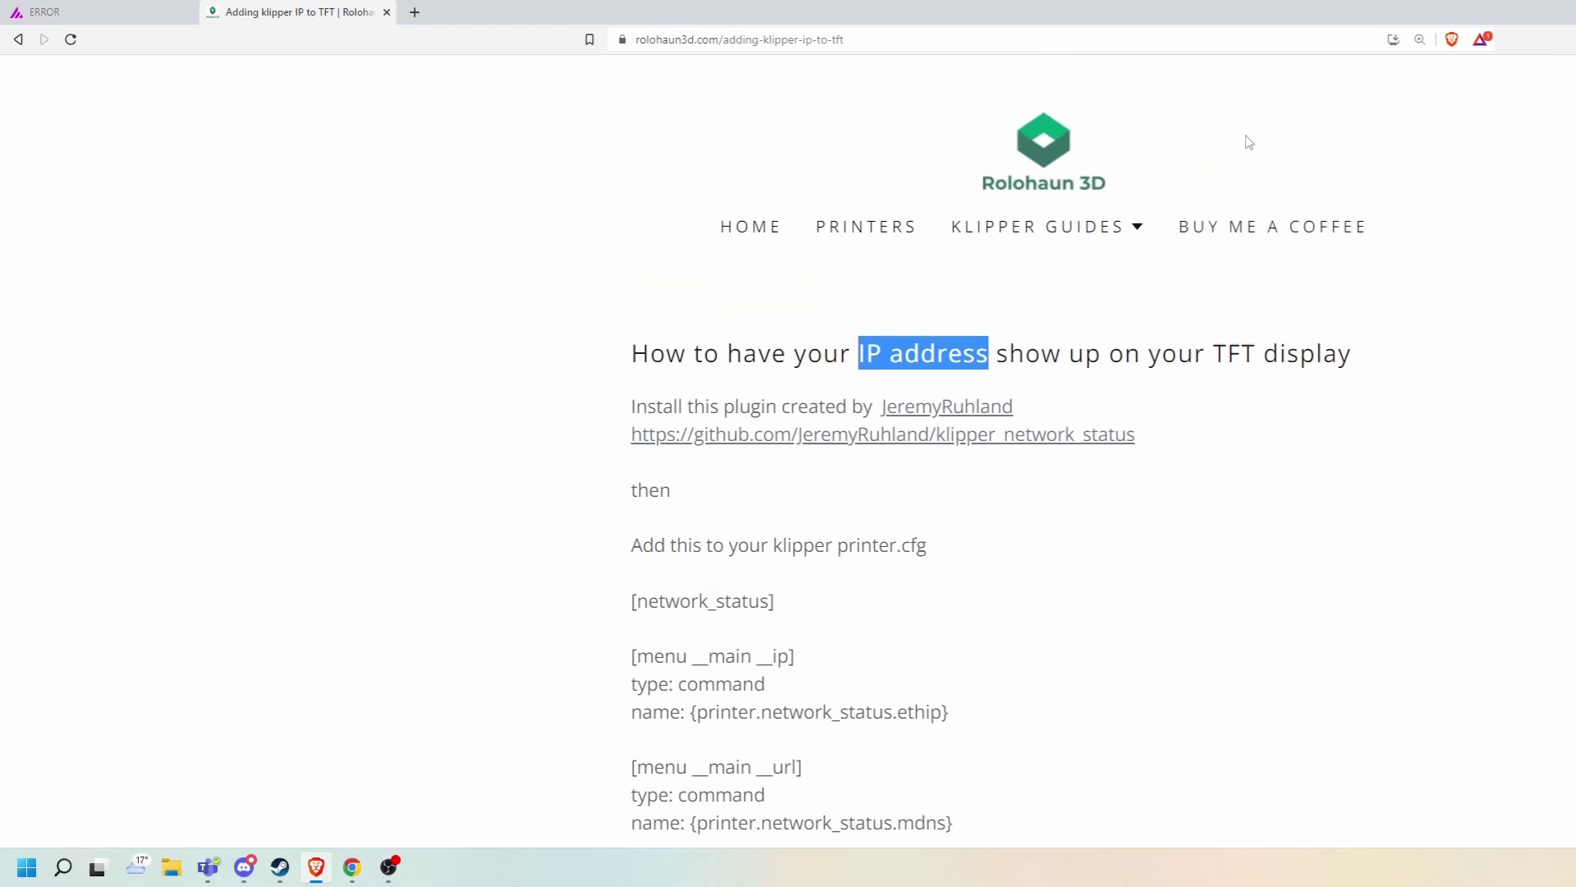
- View the "Buy me a coffee" page, then return to the website's home page and look over its welcome section
left_click(1231, 229)
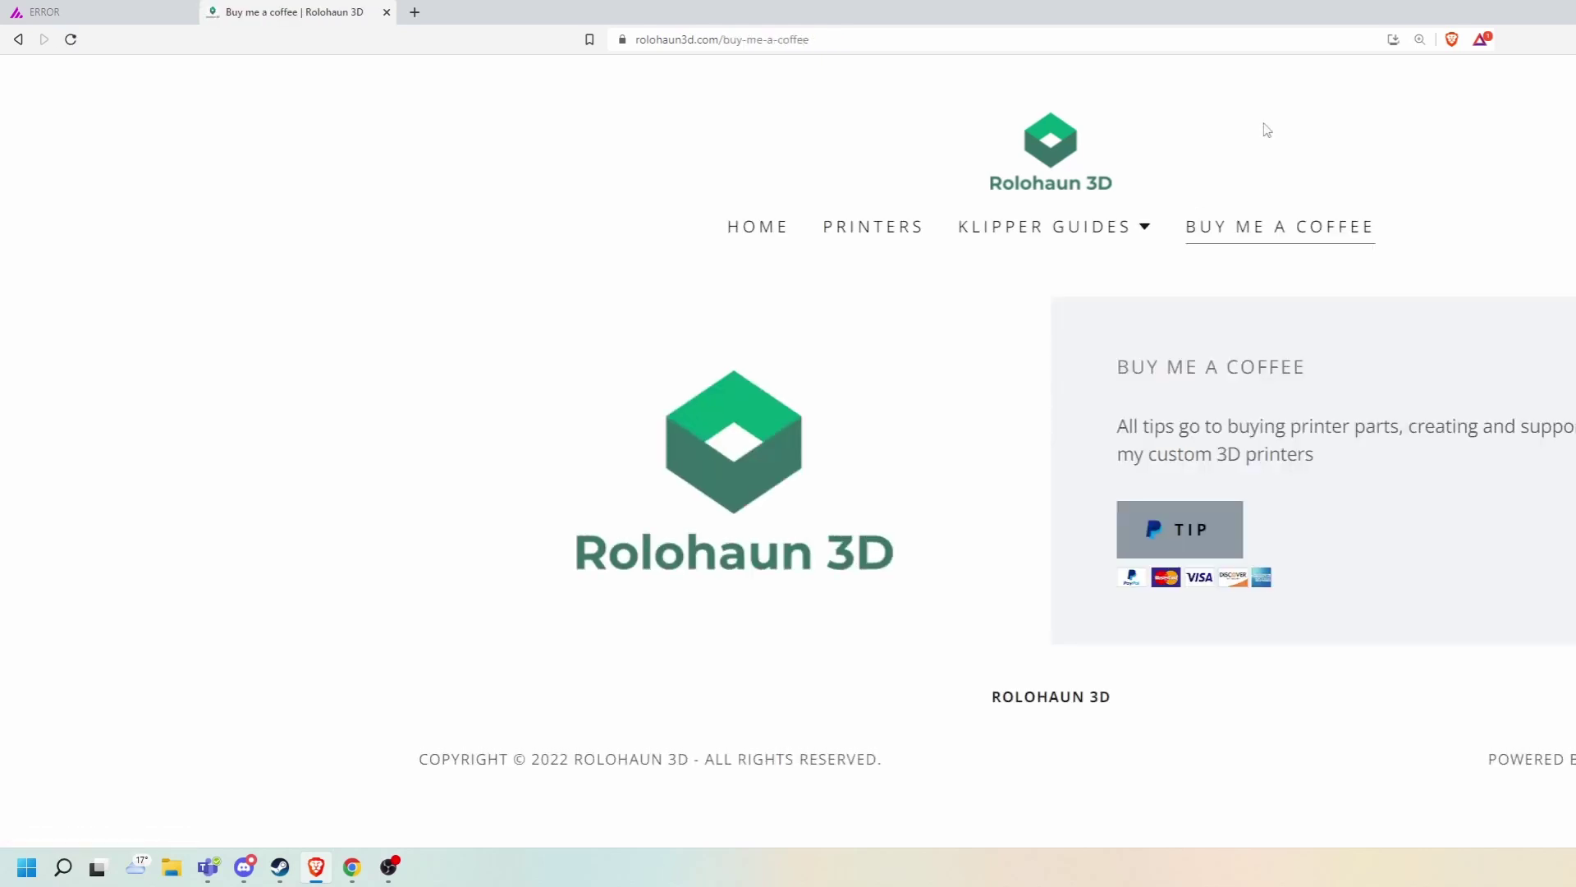
left_click(735, 239)
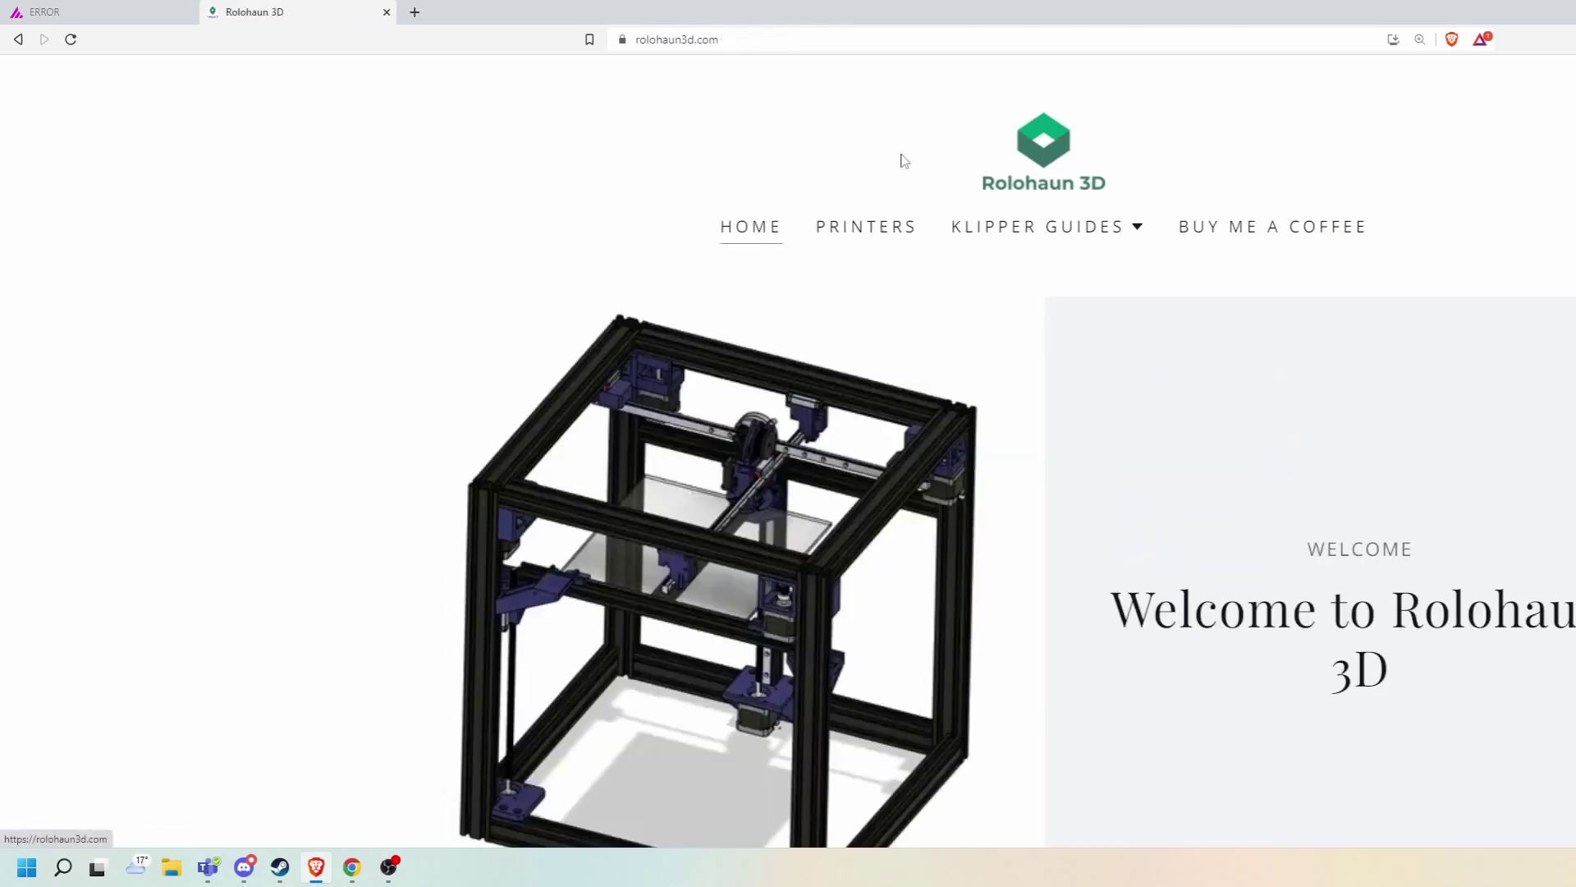
scroll(665, 211, "down", 3)
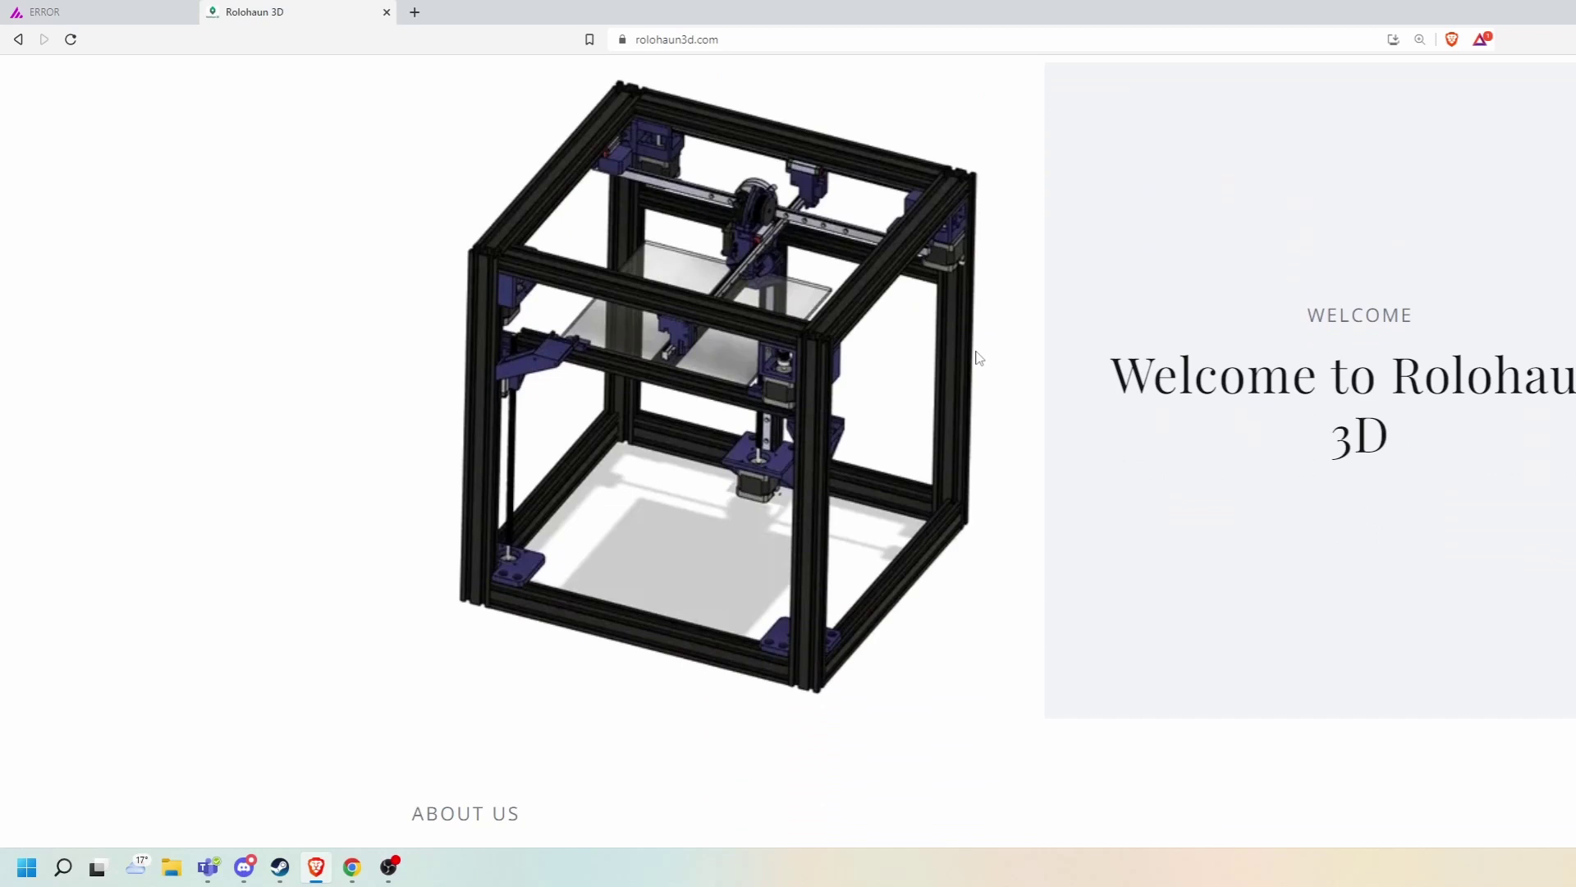
scroll(977, 357, "up", 3)
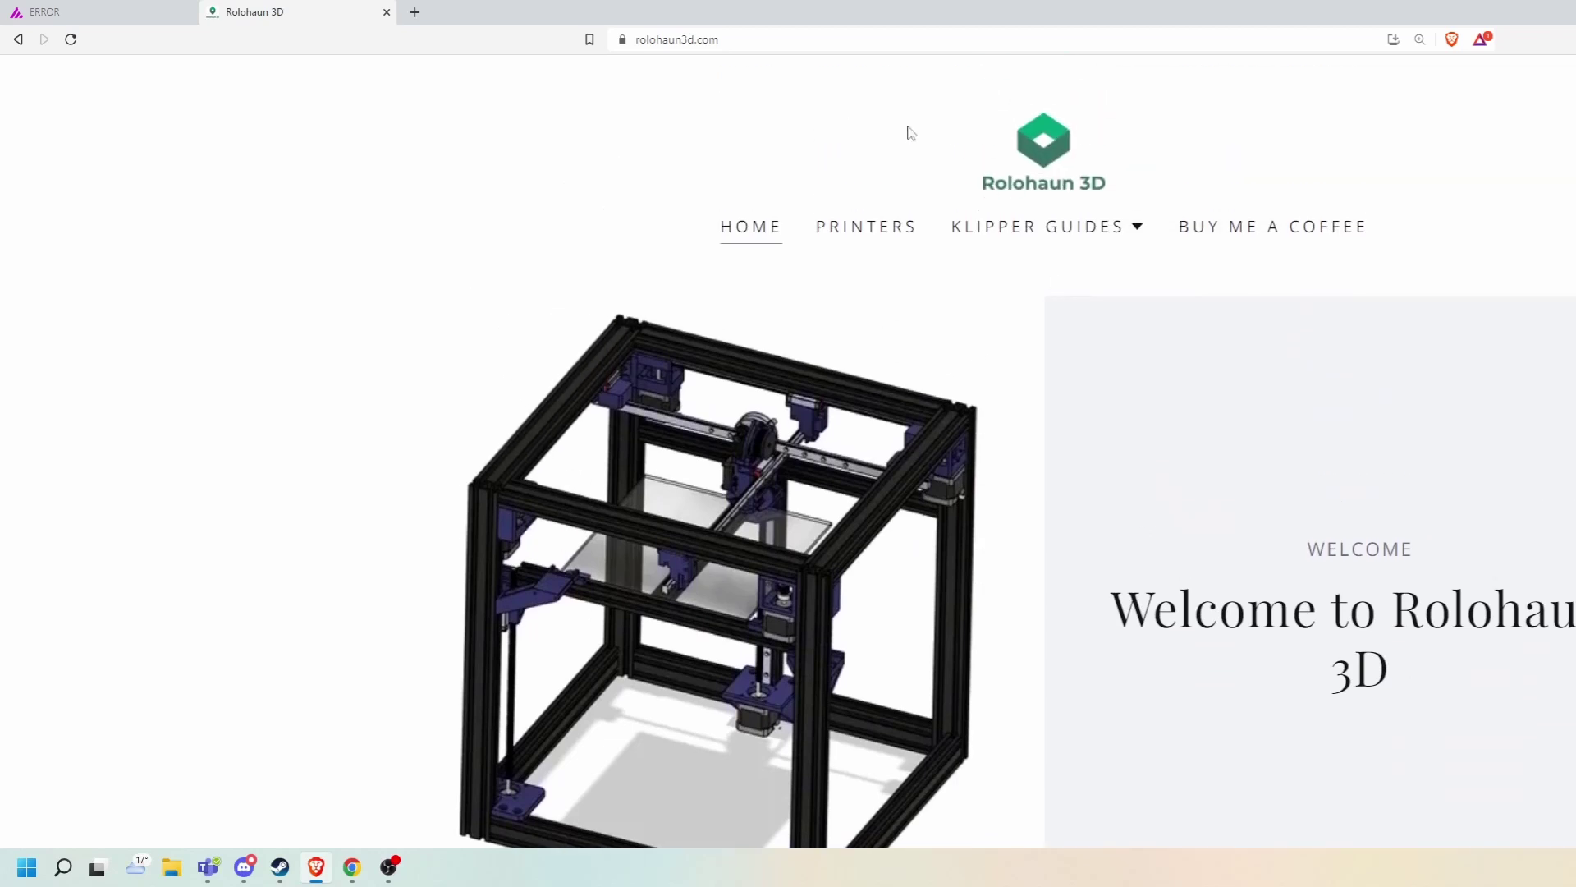
- Switch back to the Bijou printer's web interface, open printer.cfg and check the klicky-probe.cfg include line
left_click(123, 18)
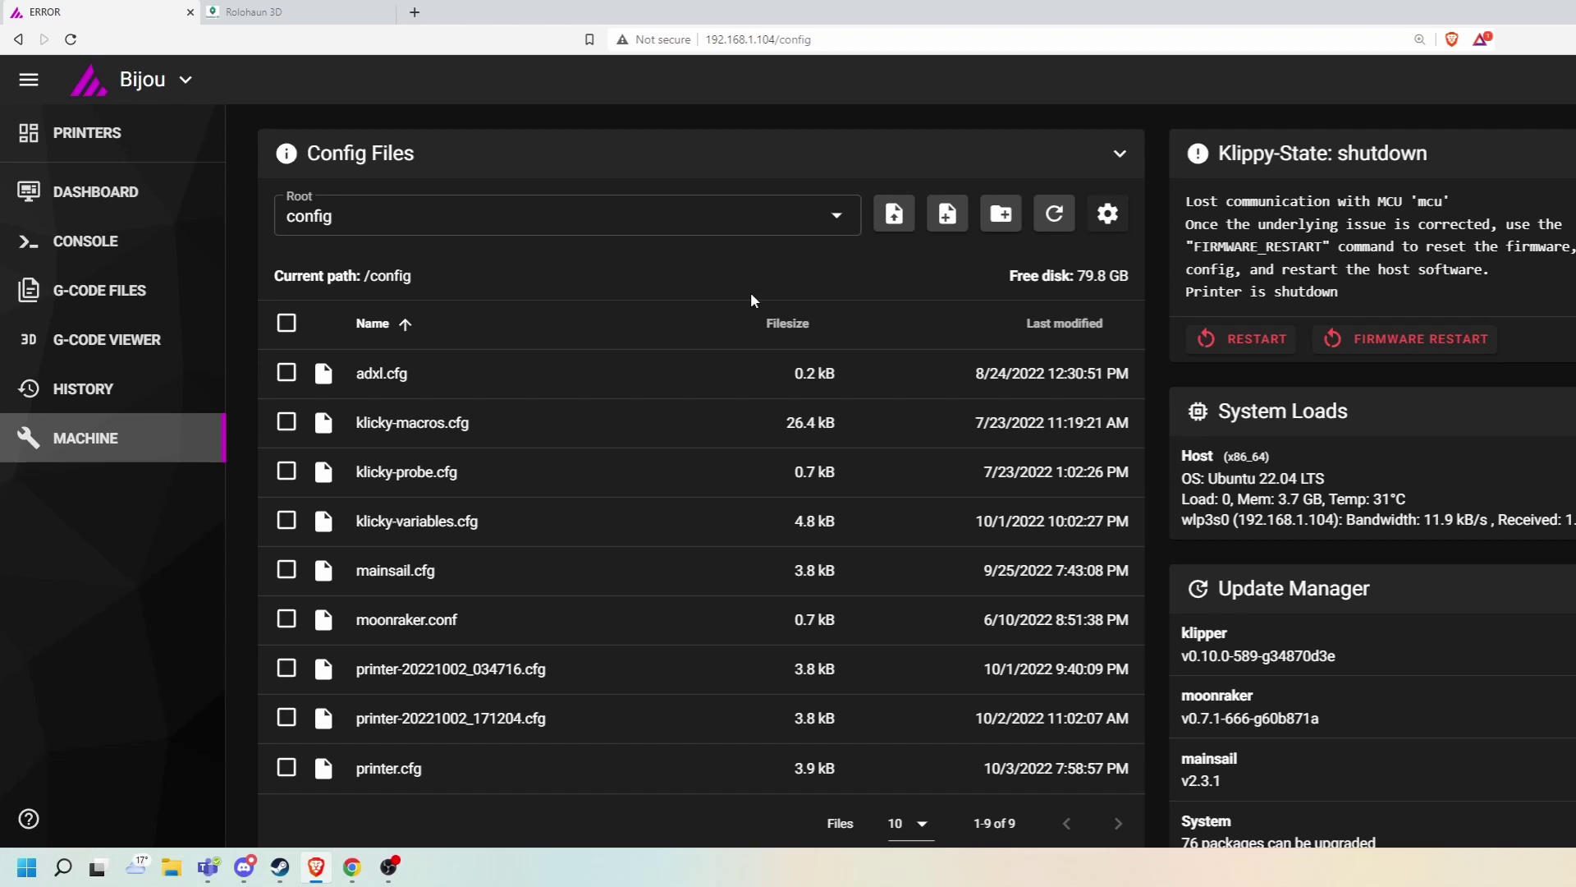
left_click(399, 776)
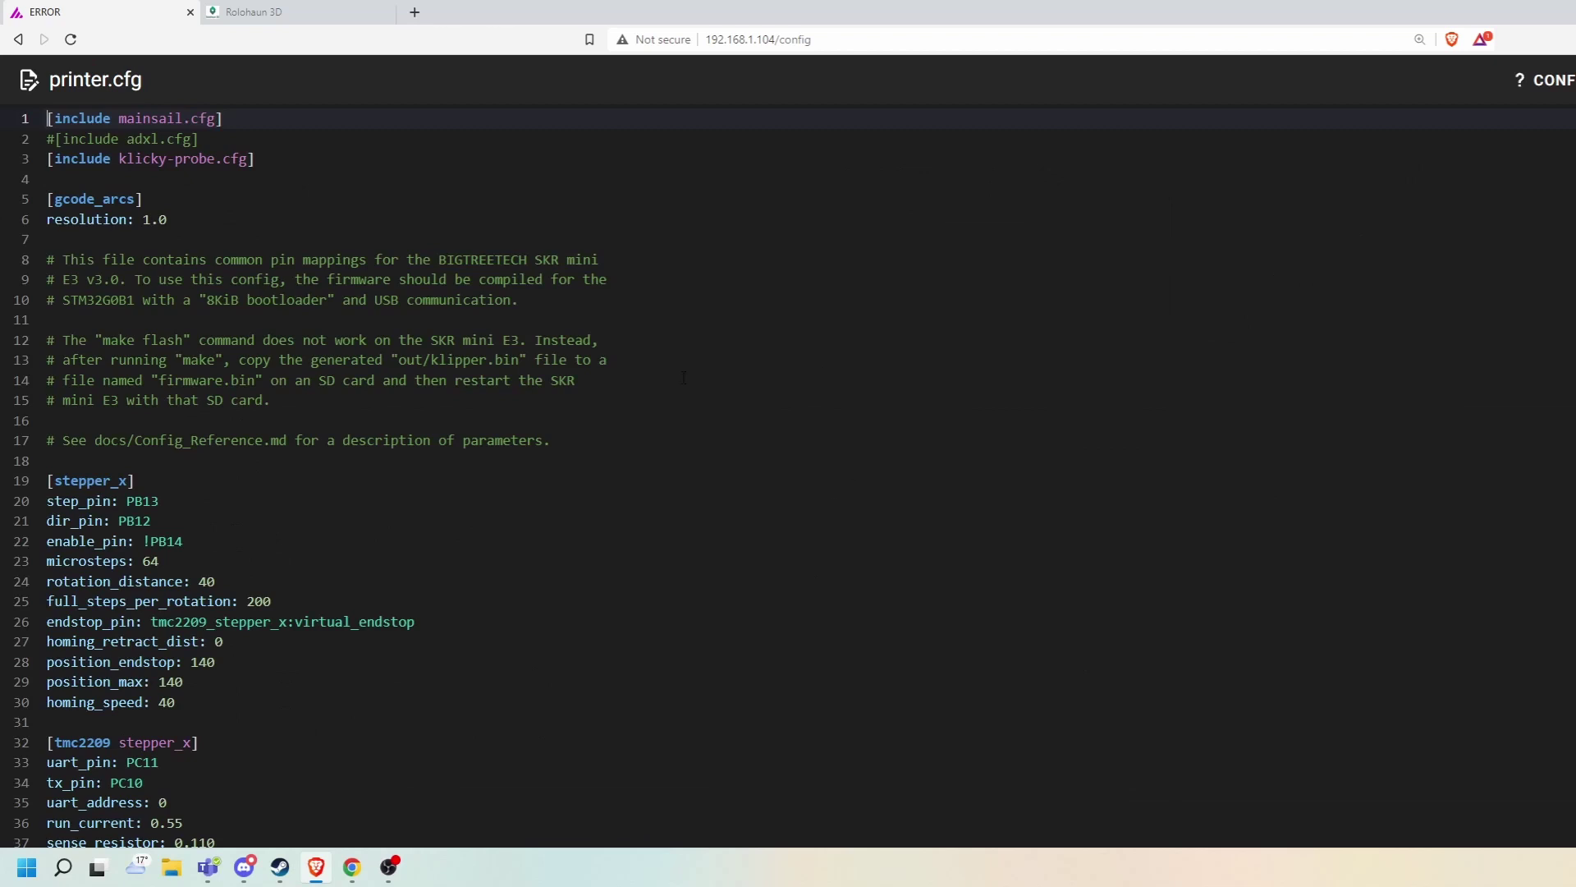
left_click_drag(257, 162, 44, 164)
left_click(275, 162)
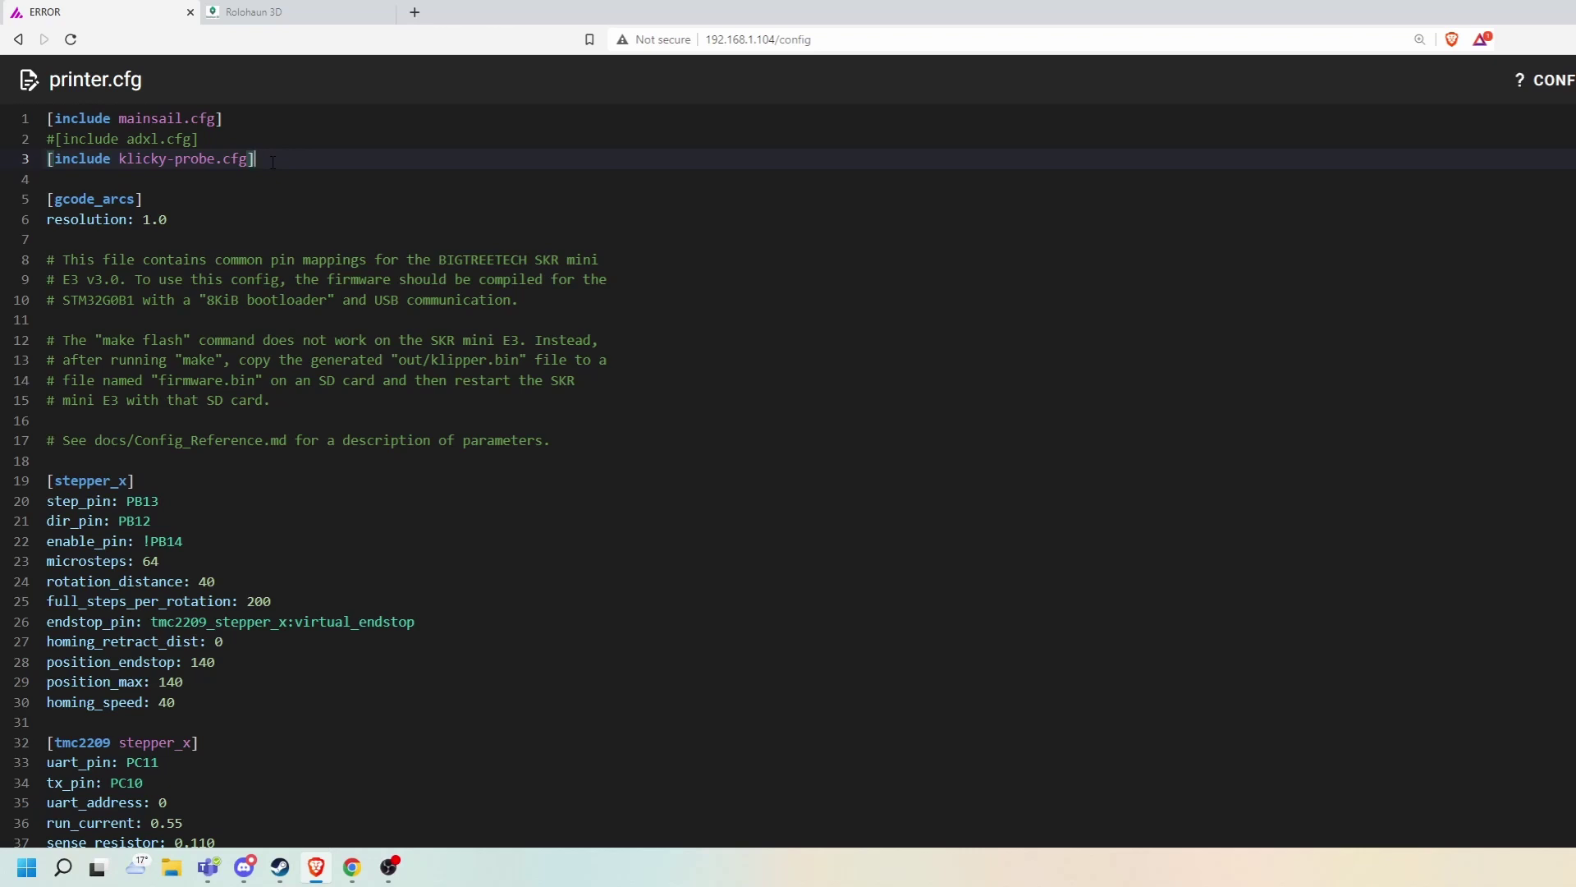
- Leave printer.cfg and return to the Machine page to look over the list of config files
left_click(17, 39)
scroll(435, 743, "down", 4)
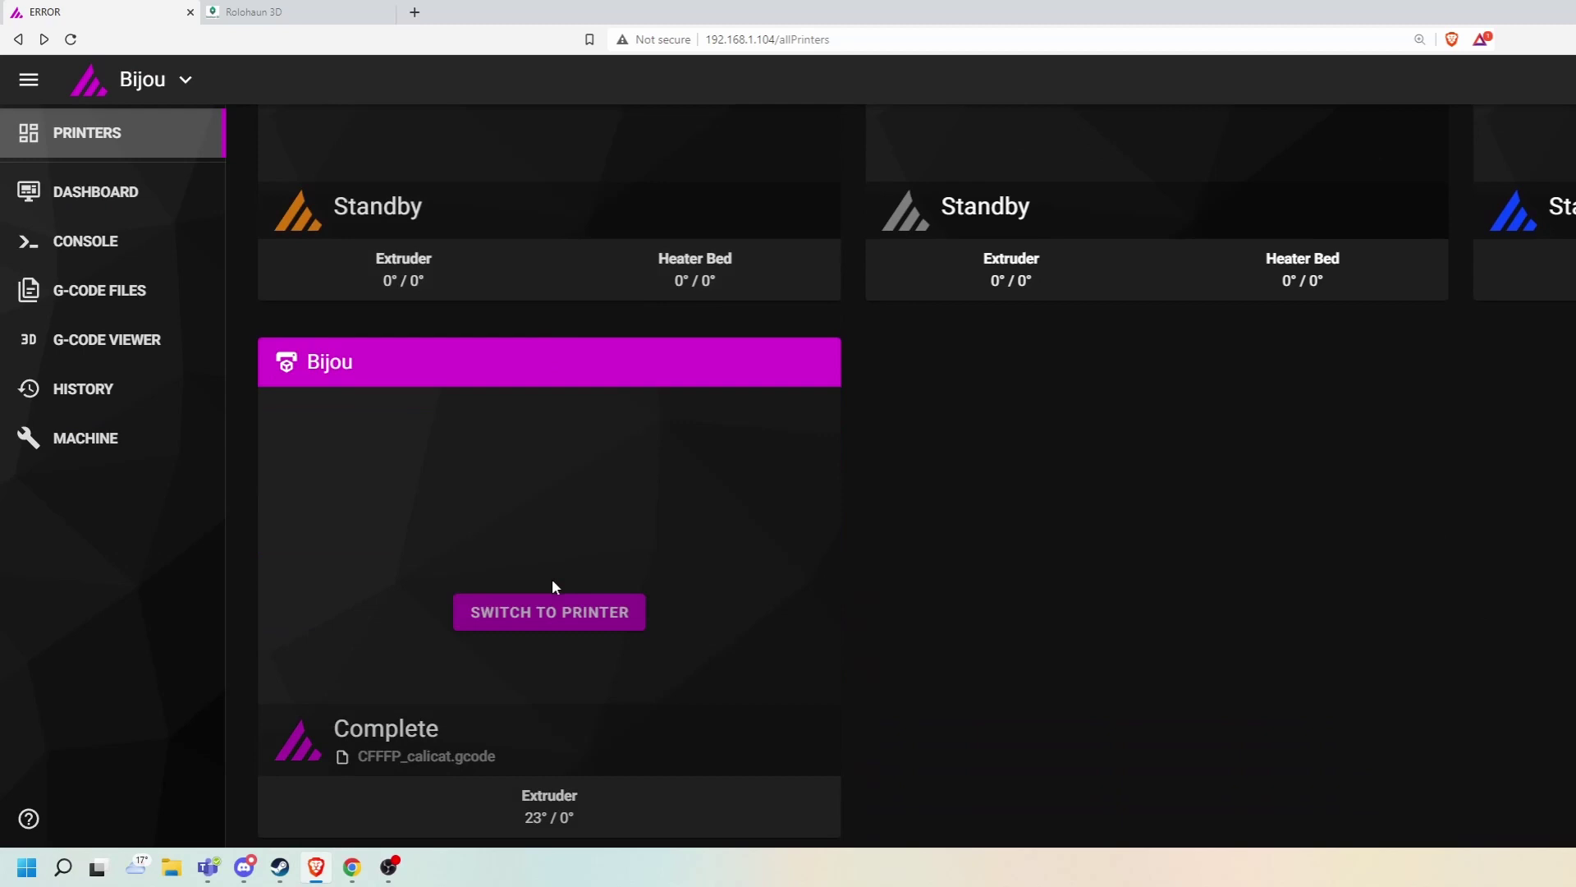
left_click(119, 439)
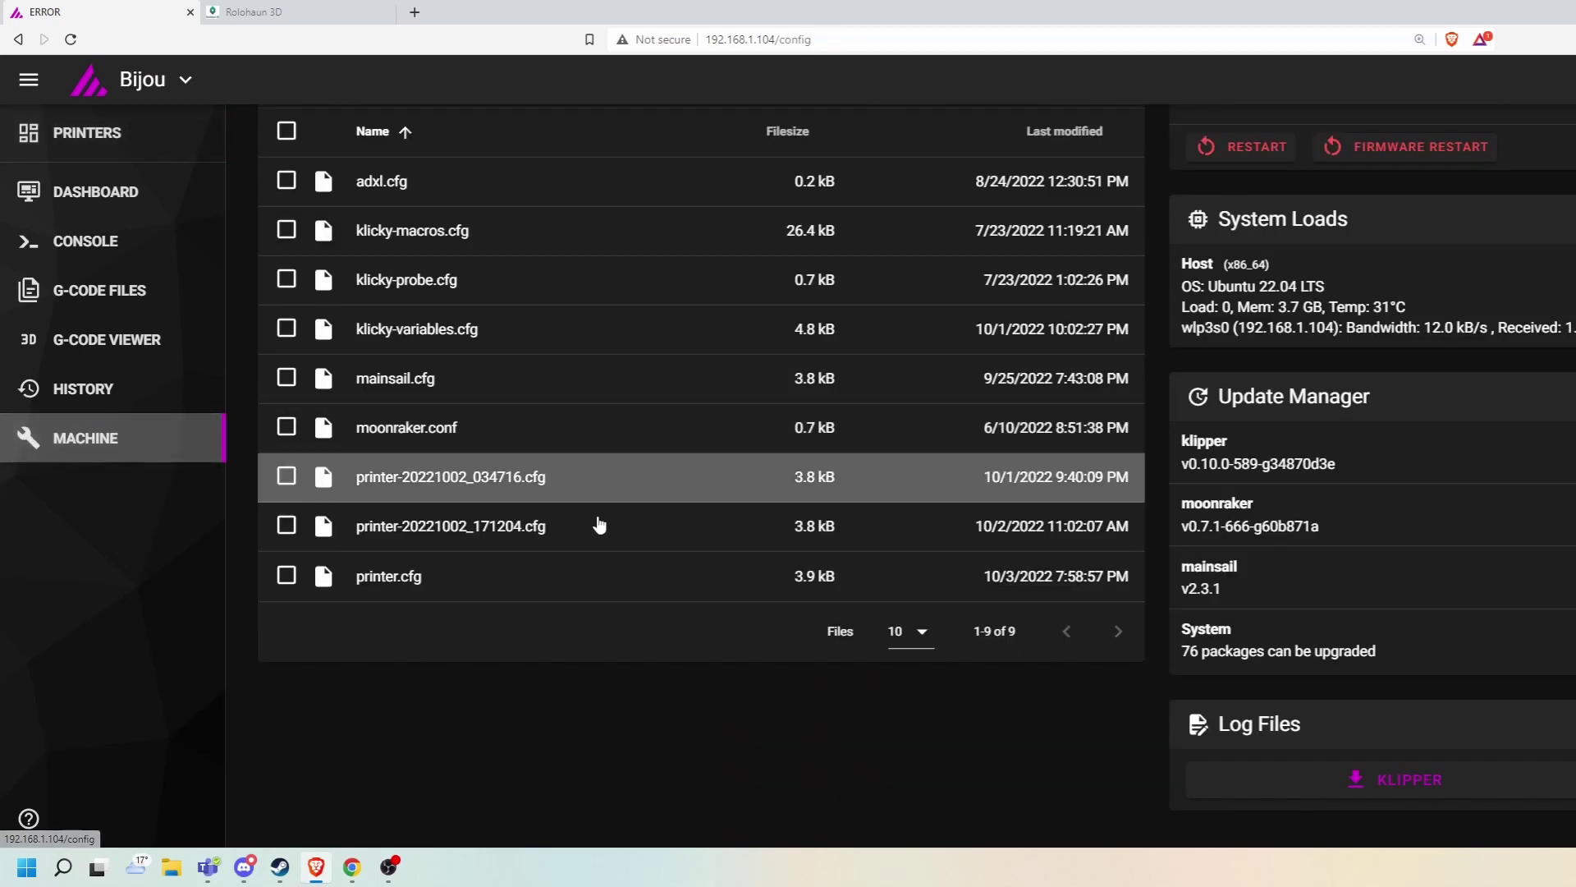
scroll(422, 253, "up", 3)
scroll(422, 253, "down", 1)
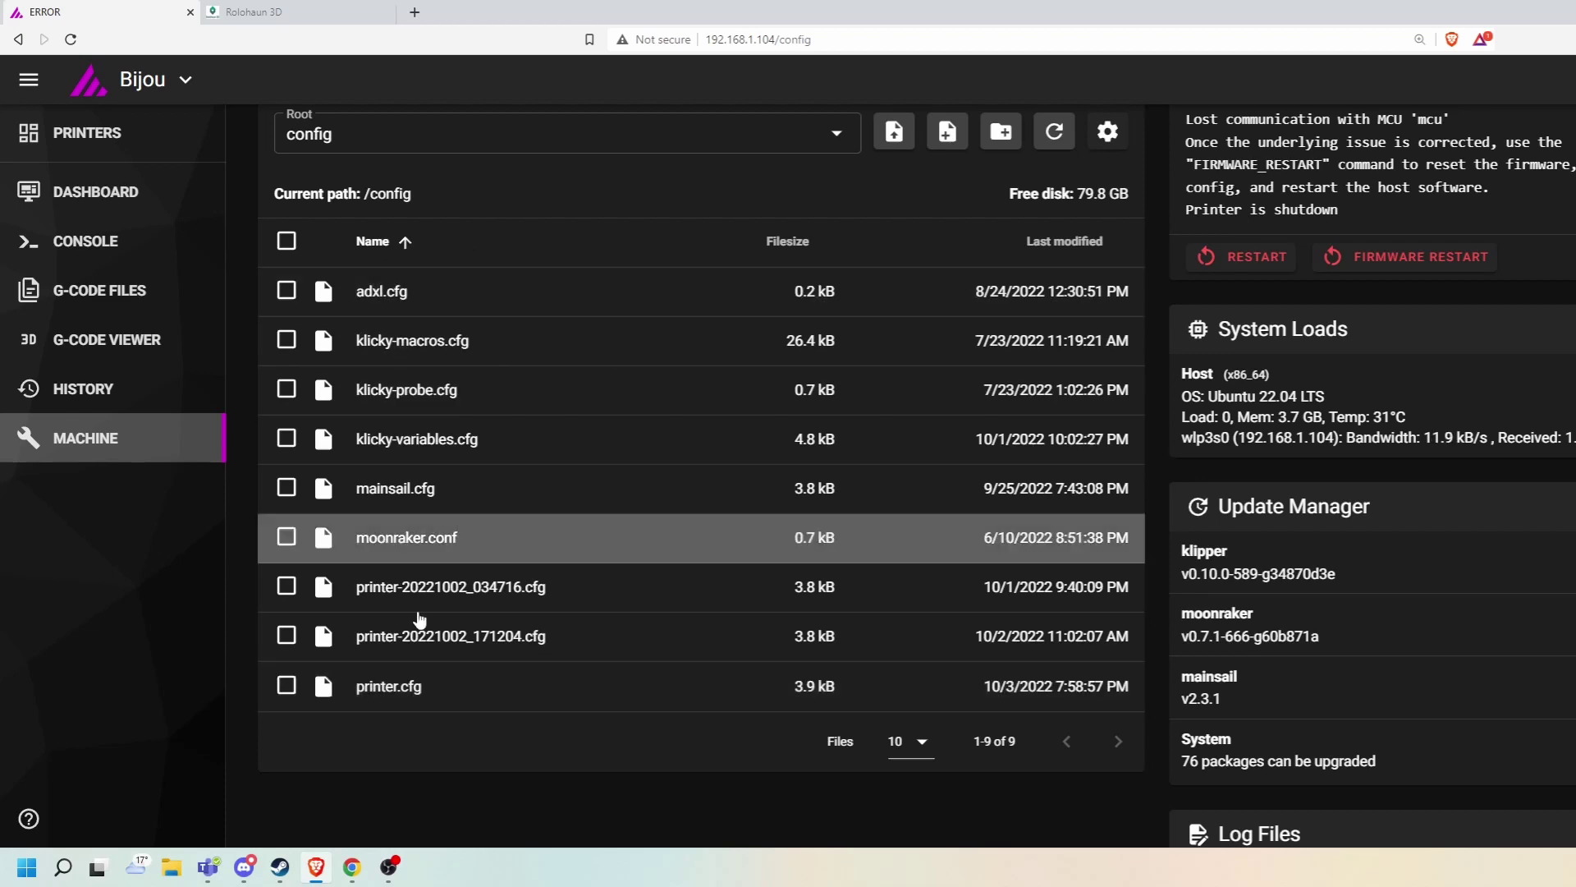
- Reopen printer.cfg and examine the stepper_x and stepper_y sections, especially the virtual endstop pin, position_endstop and position_max settings
left_click(406, 694)
scroll(606, 292, "down", 4)
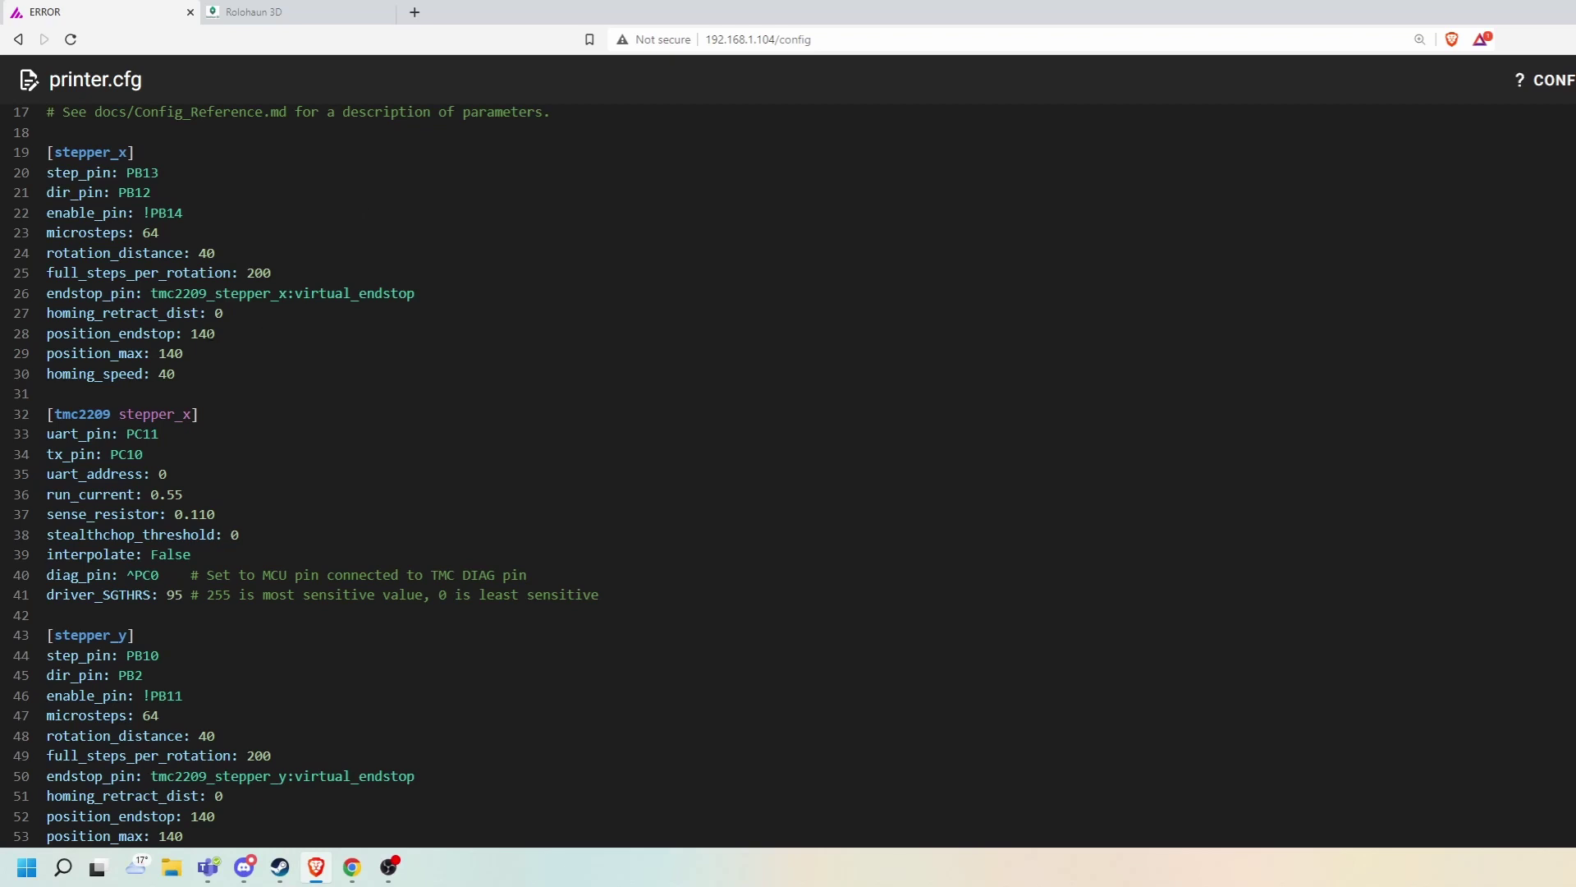
left_click(242, 353)
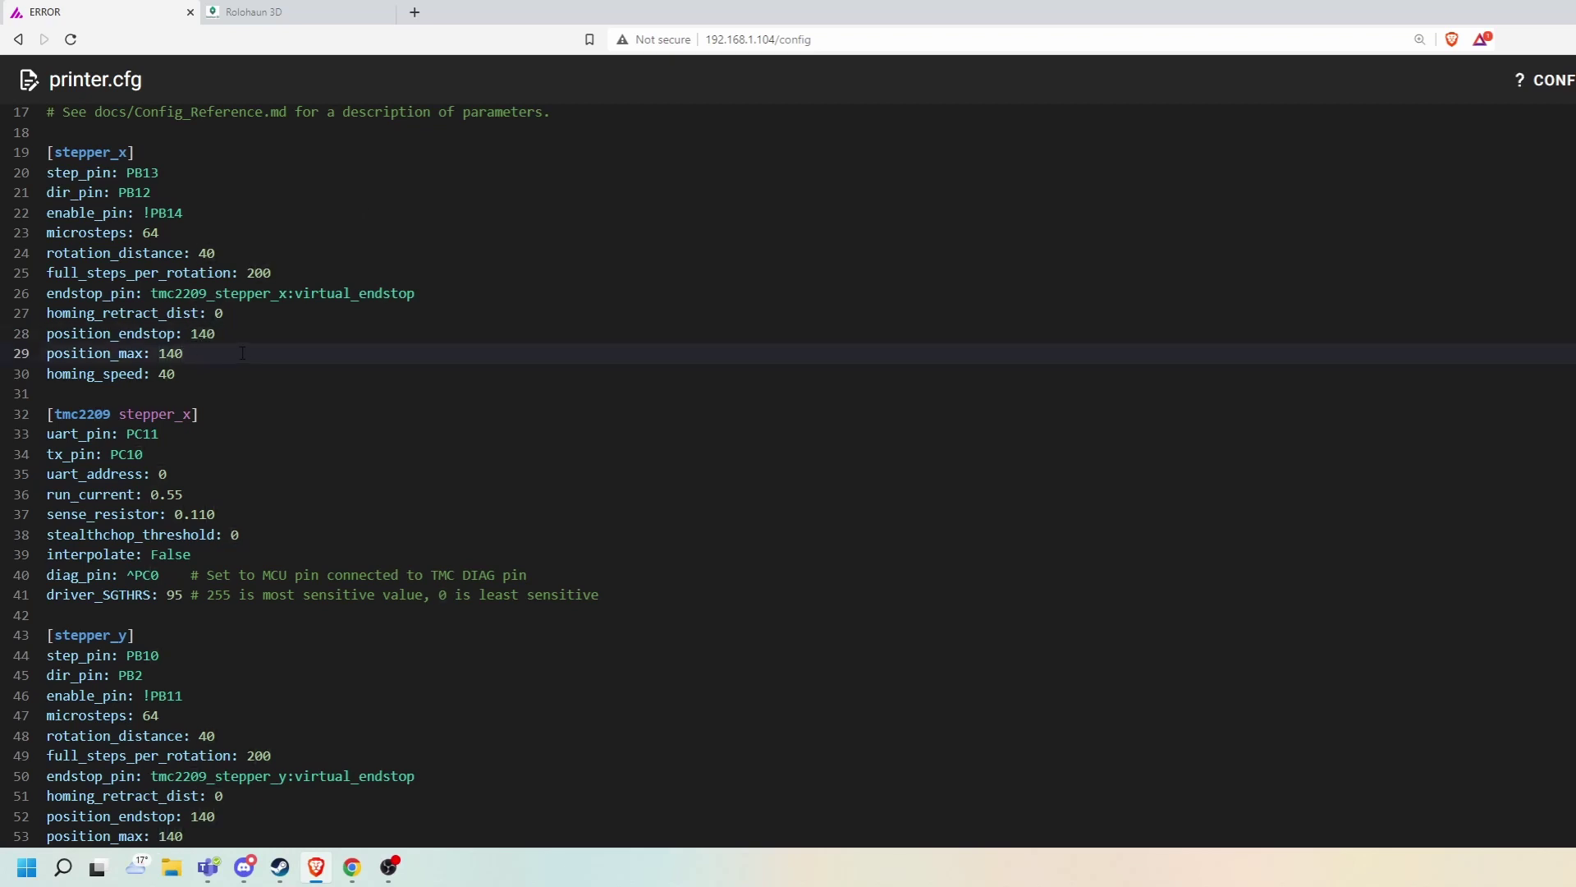
scroll(304, 394, "down", 3)
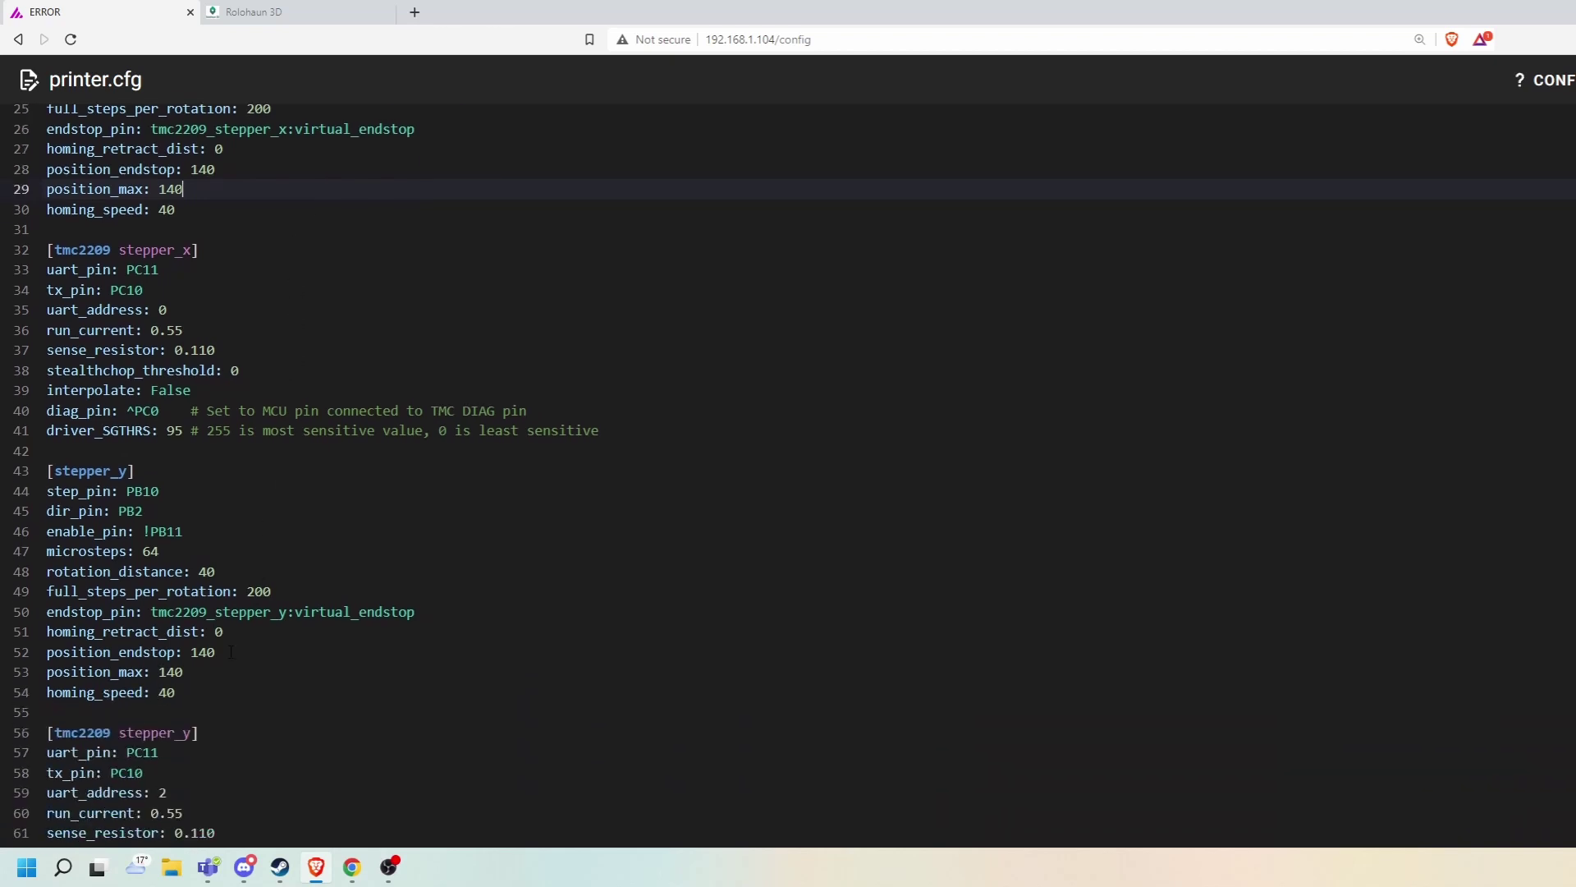
scroll(308, 402, "up", 4)
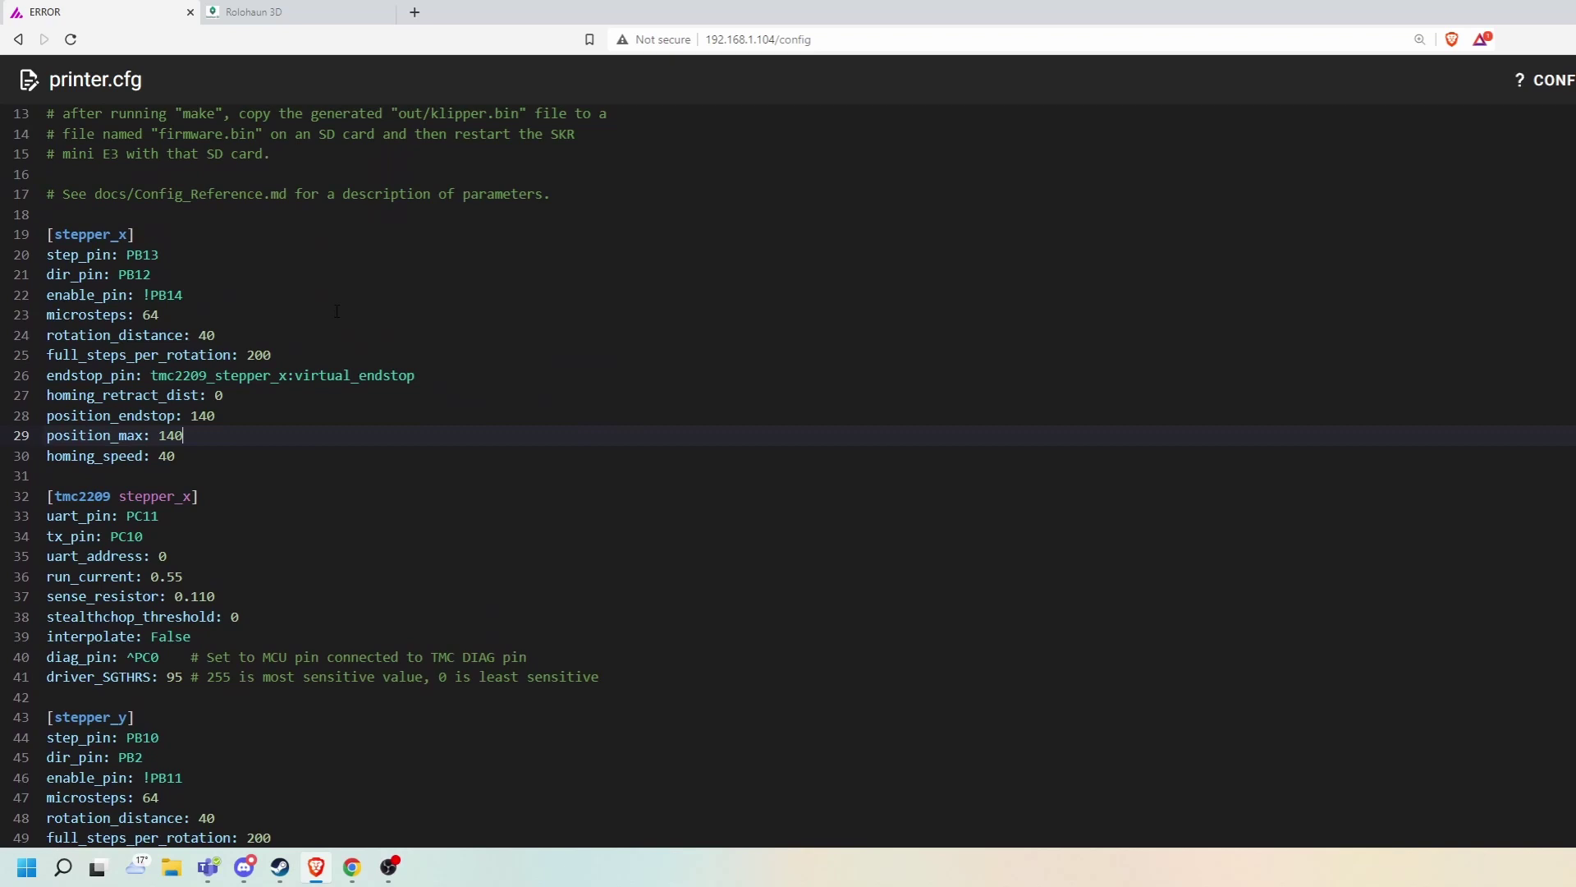
left_click_drag(151, 375, 416, 375)
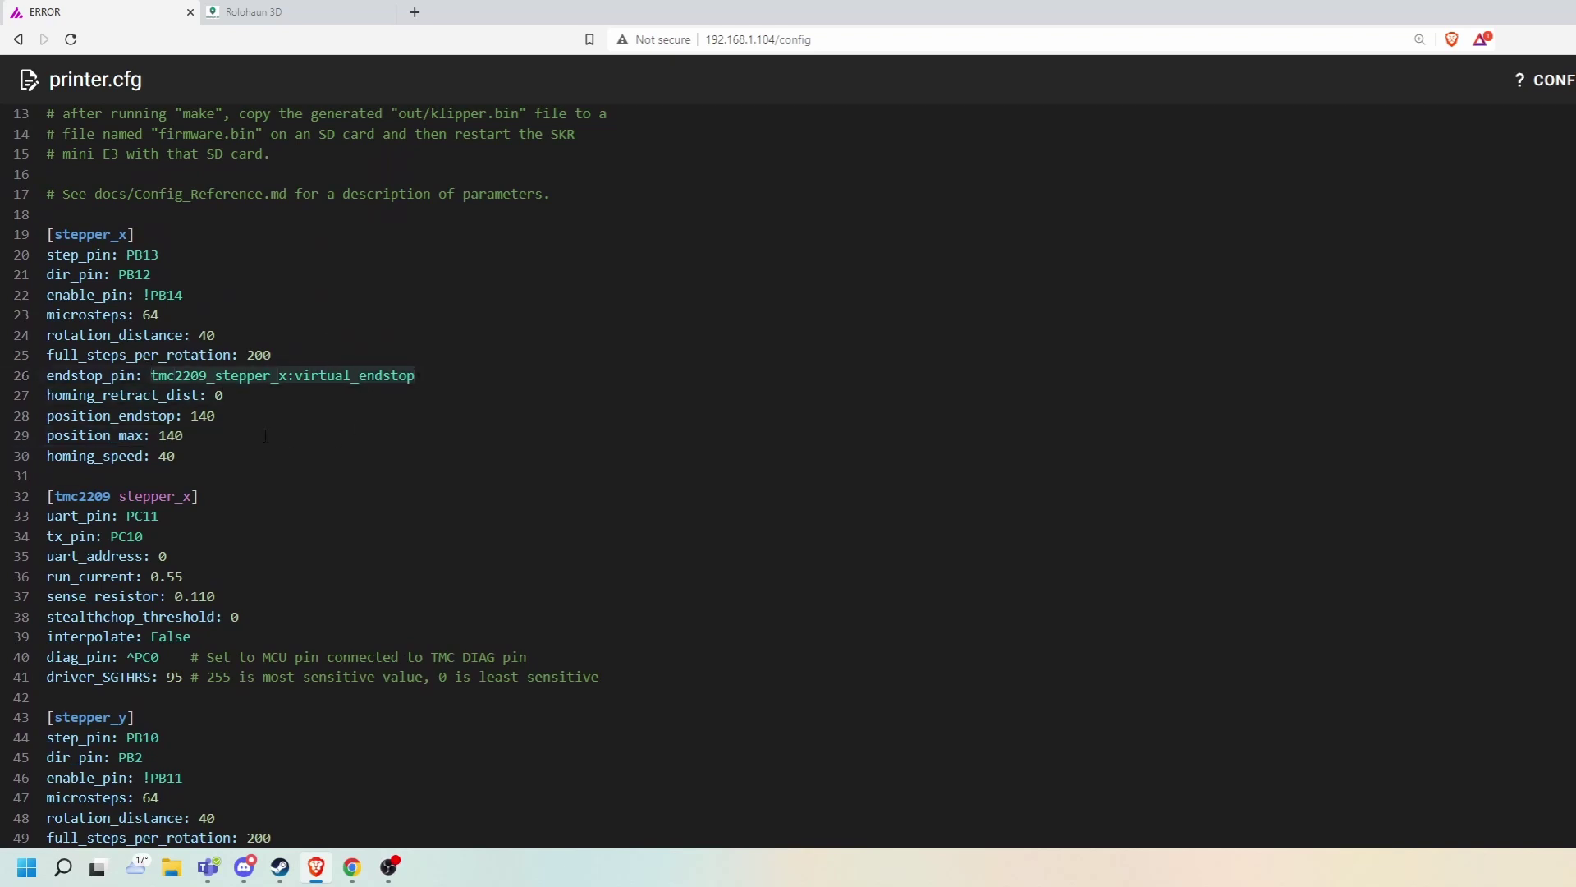
left_click(240, 416)
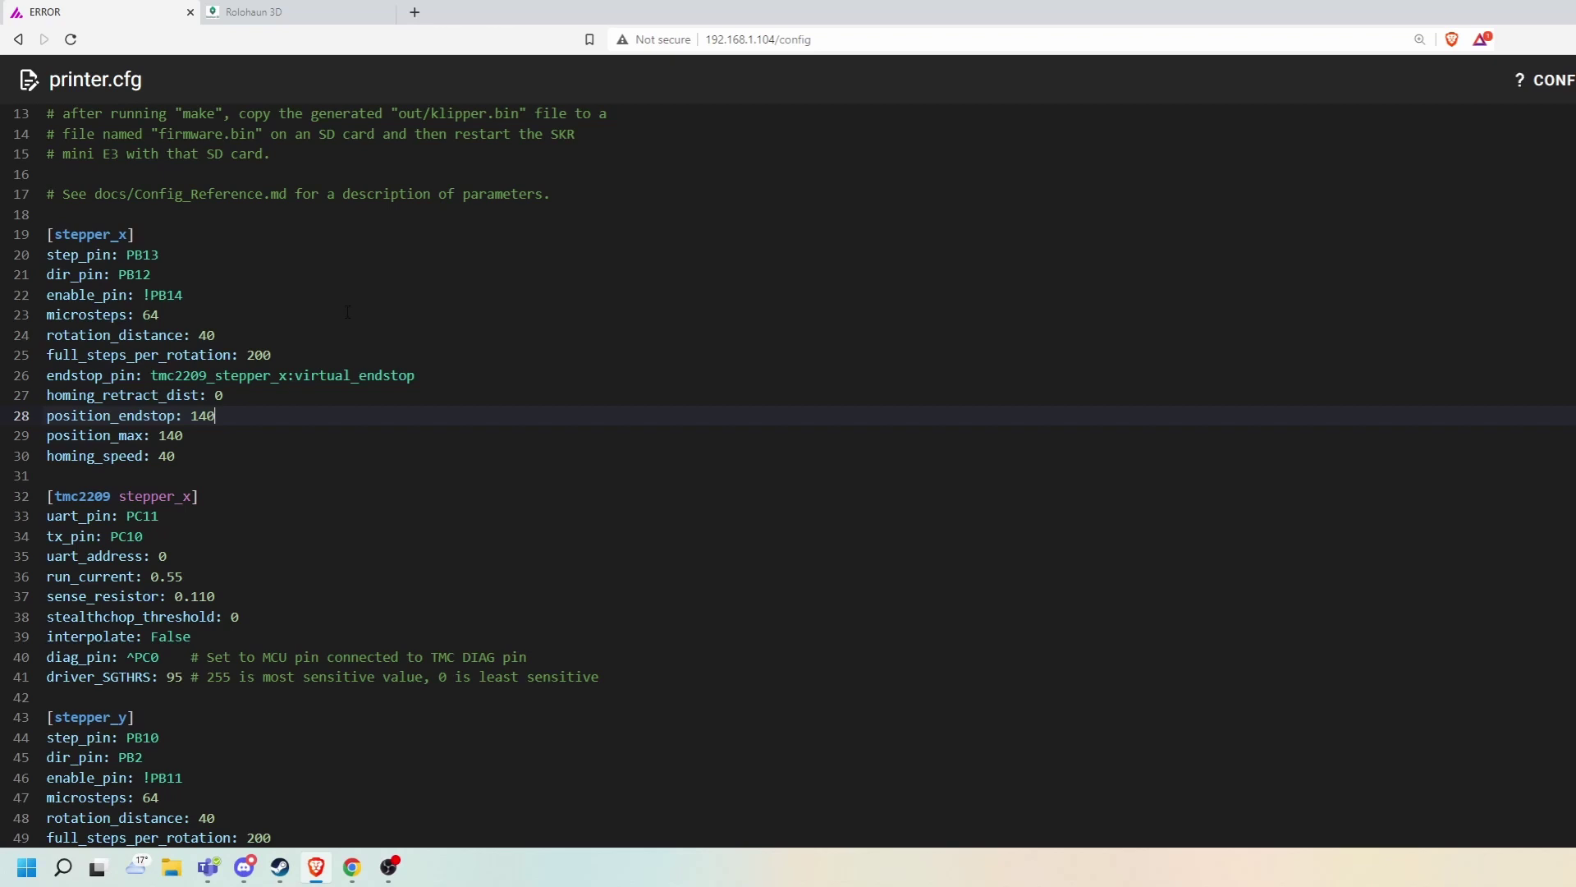
scroll(320, 439, "down", 1)
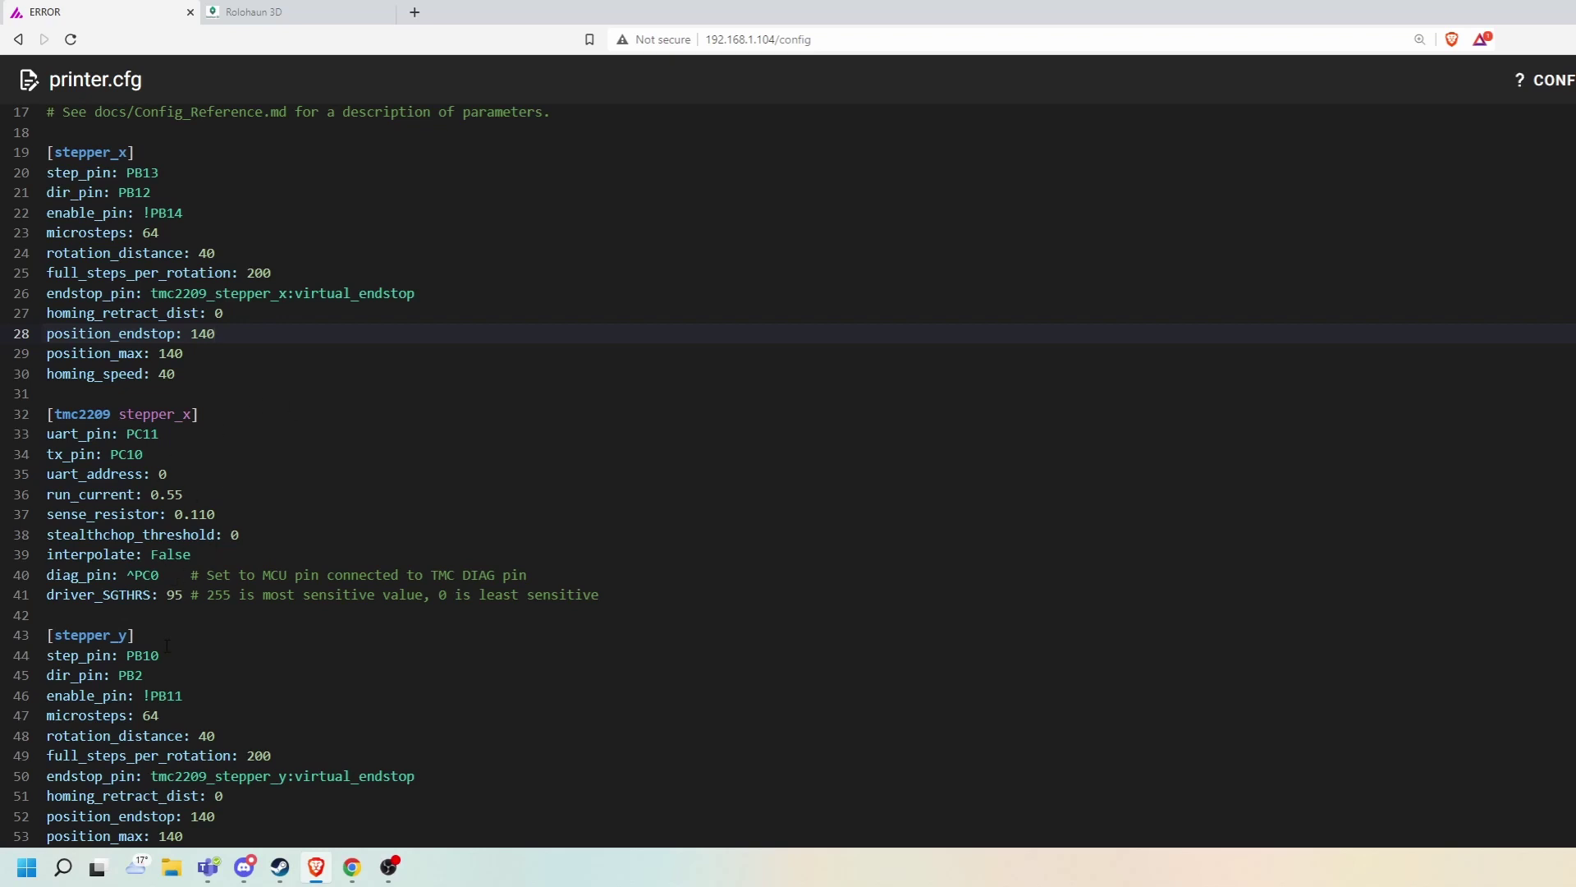
- Compare the diag_pin in the tmc2209 stepper_x section with the virtual endstop pin in the stepper_x section
left_click_drag(168, 574, 127, 575)
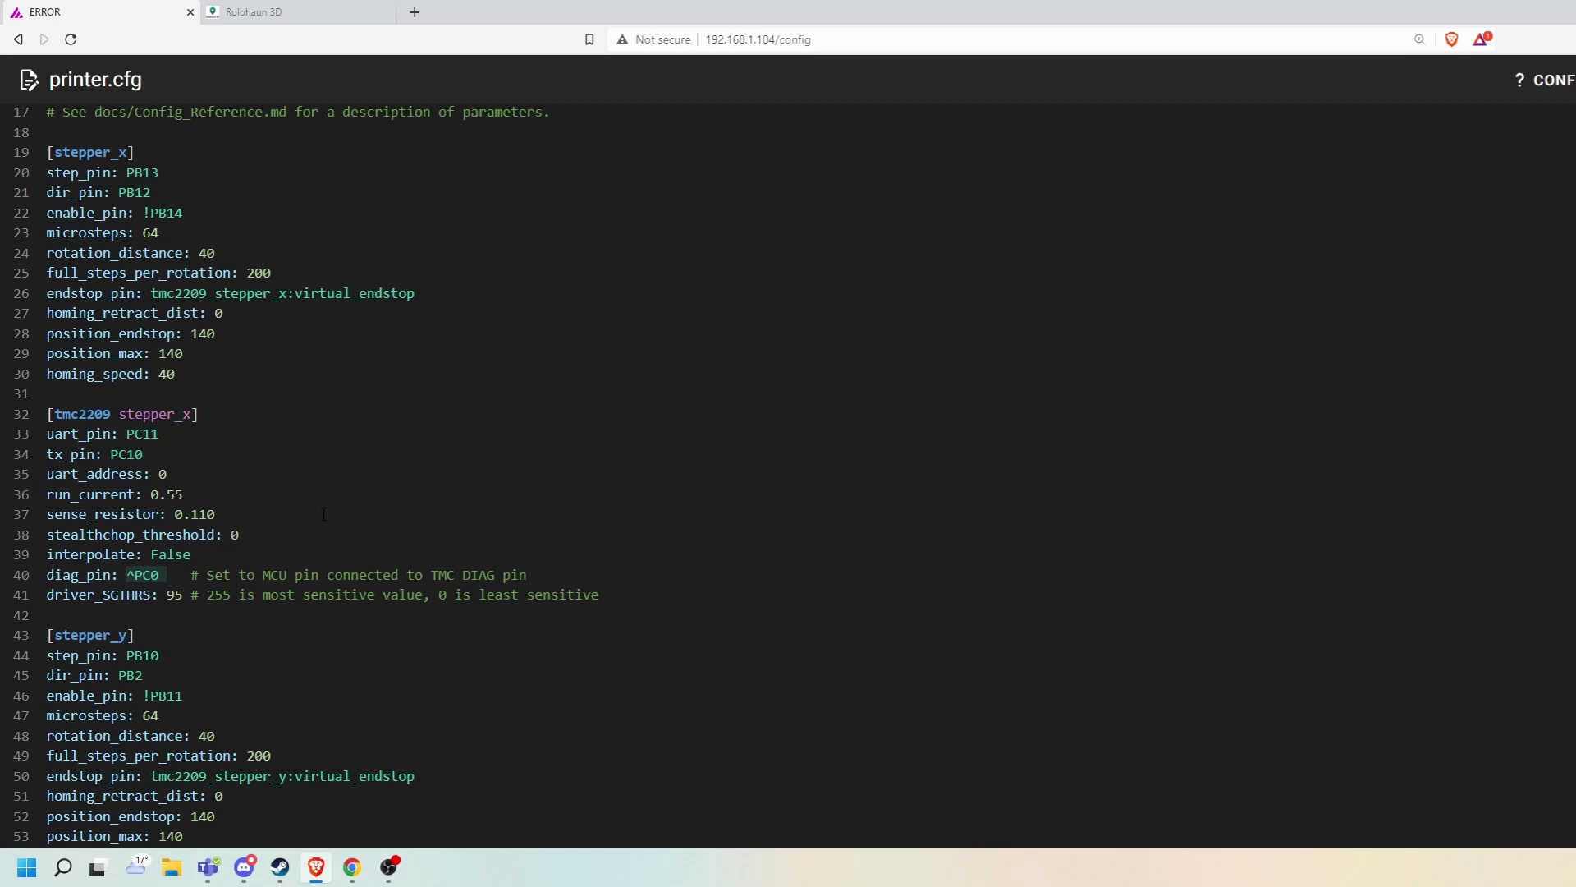
left_click_drag(151, 293, 428, 293)
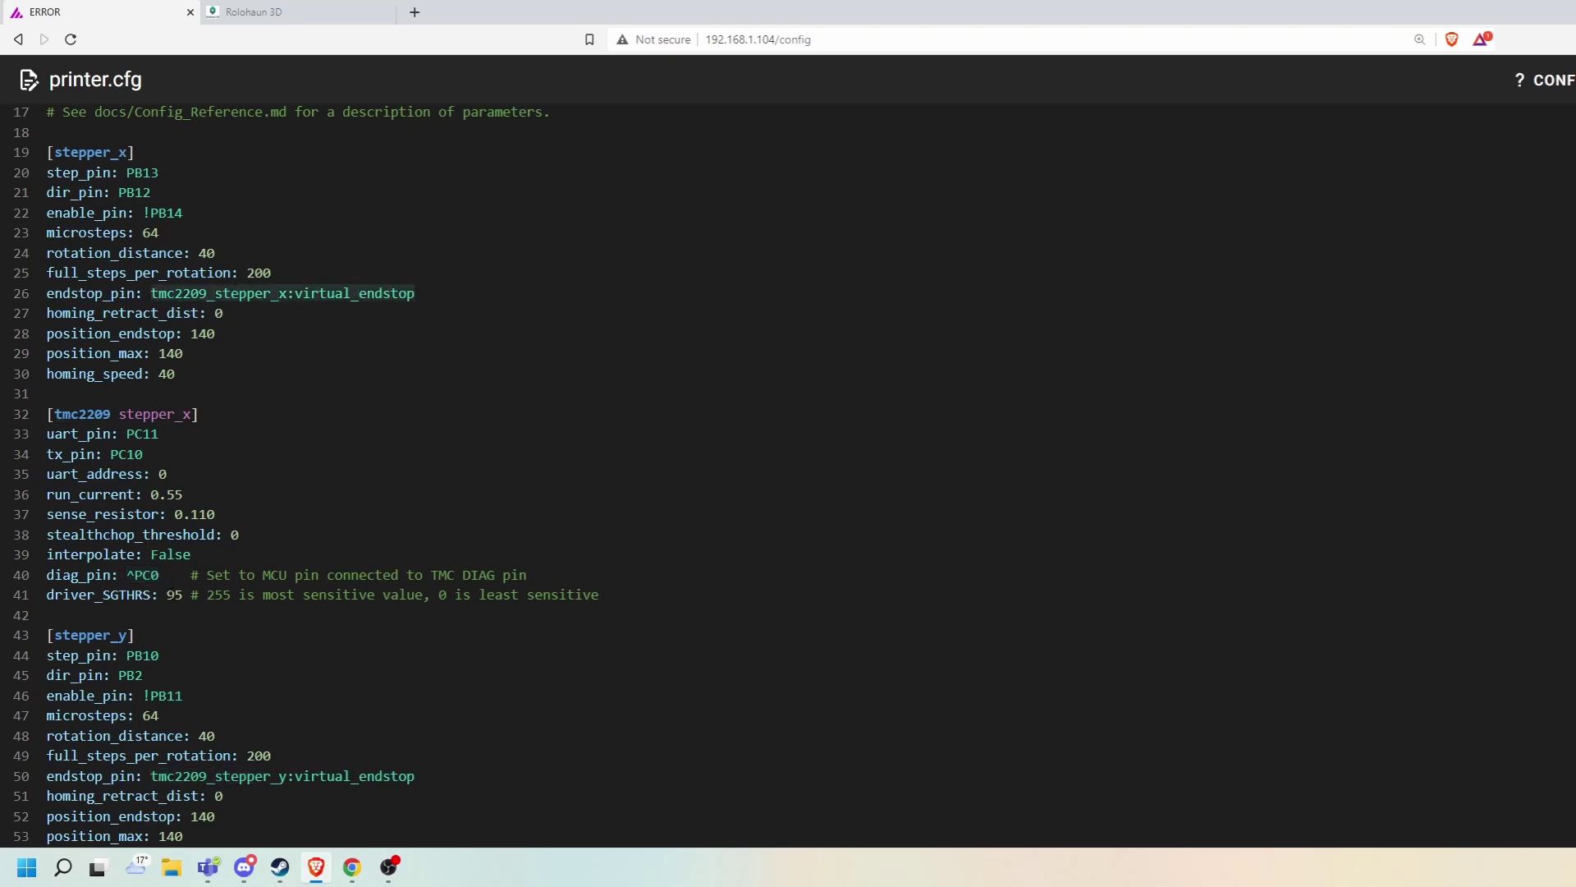
left_click_drag(168, 577, 125, 575)
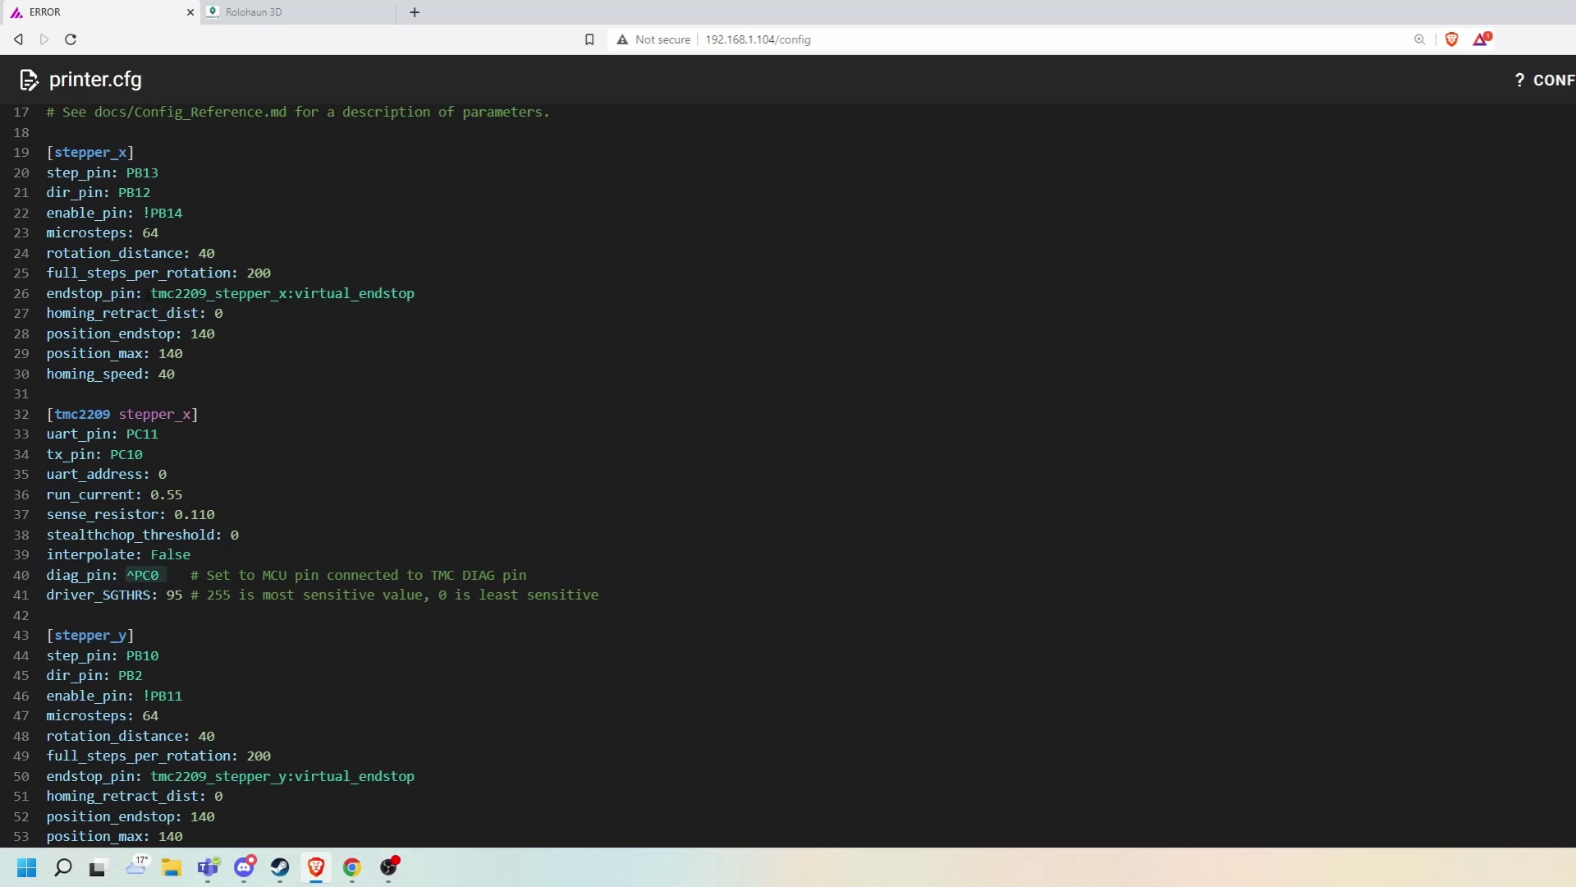
left_click_drag(151, 293, 284, 293)
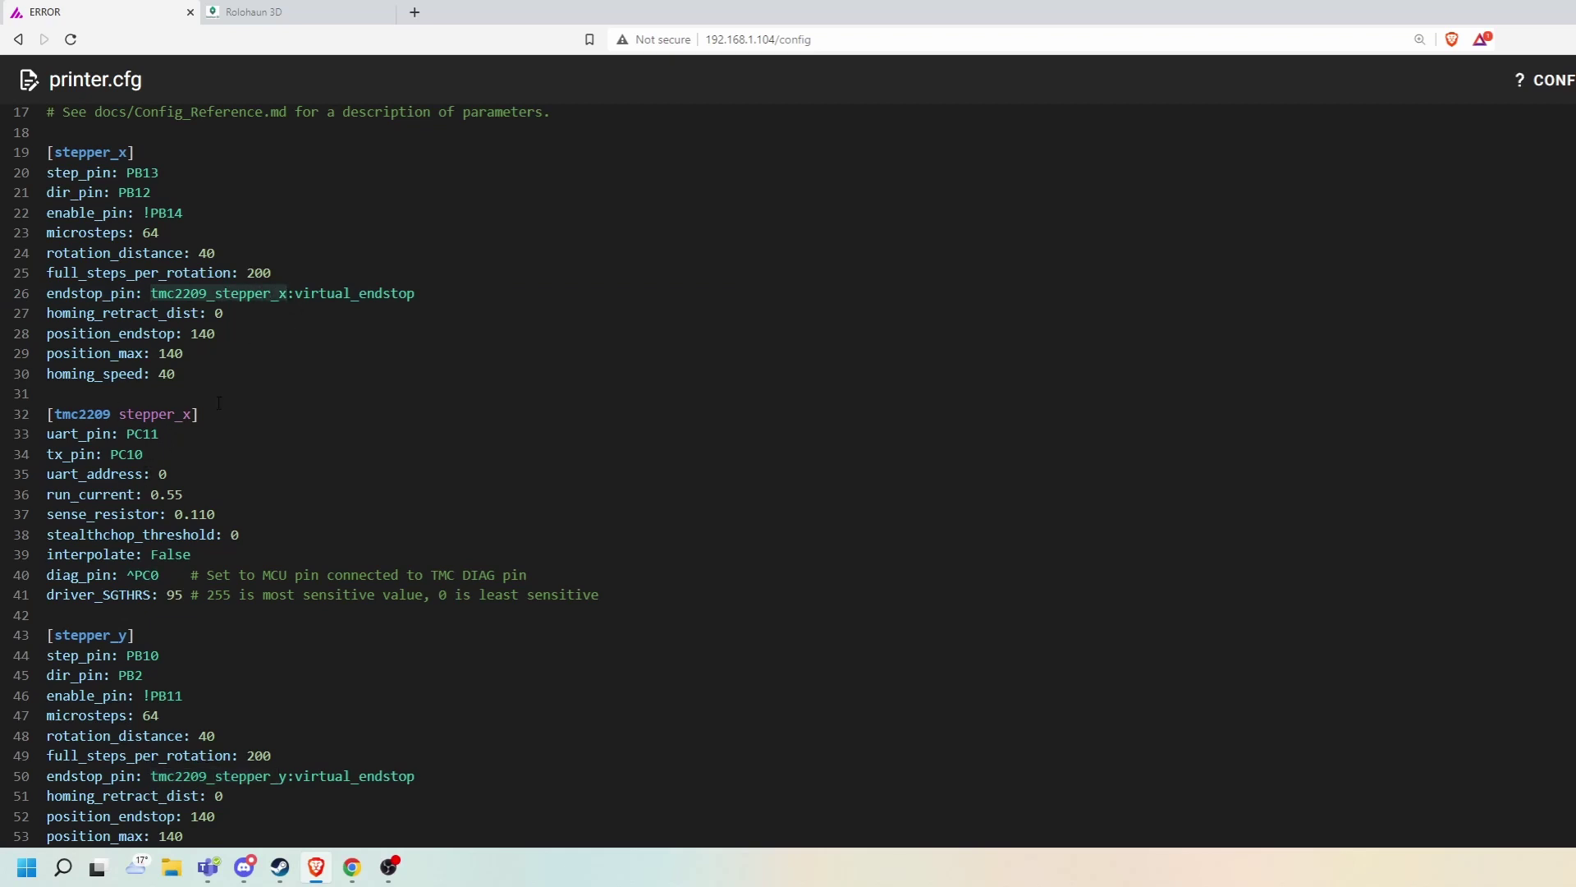
left_click_drag(168, 578, 119, 575)
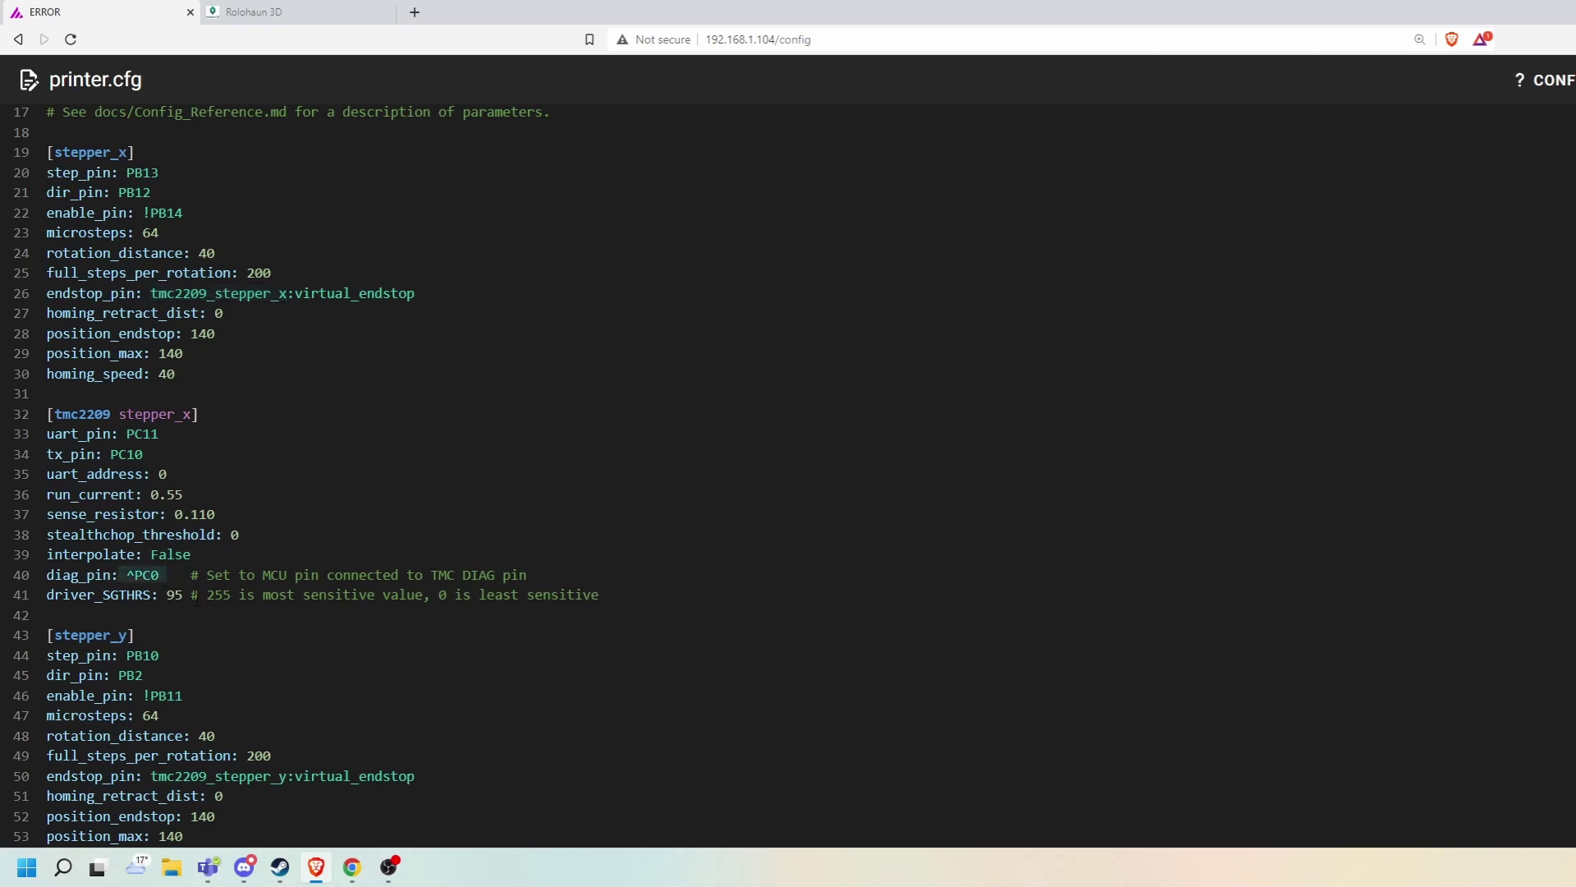
- Examine the driver_SGTHRS sensitivity and run_current settings in the tmc2209 stepper_x section
left_click_drag(168, 594, 191, 594)
left_click(362, 566)
left_click_drag(158, 494, 187, 498)
left_click(216, 574)
double_click(170, 594)
- Check the driver_SGTHRS and diag_pin settings in the tmc2209 stepper_y section against those for stepper_x
scroll(408, 434, "down", 4)
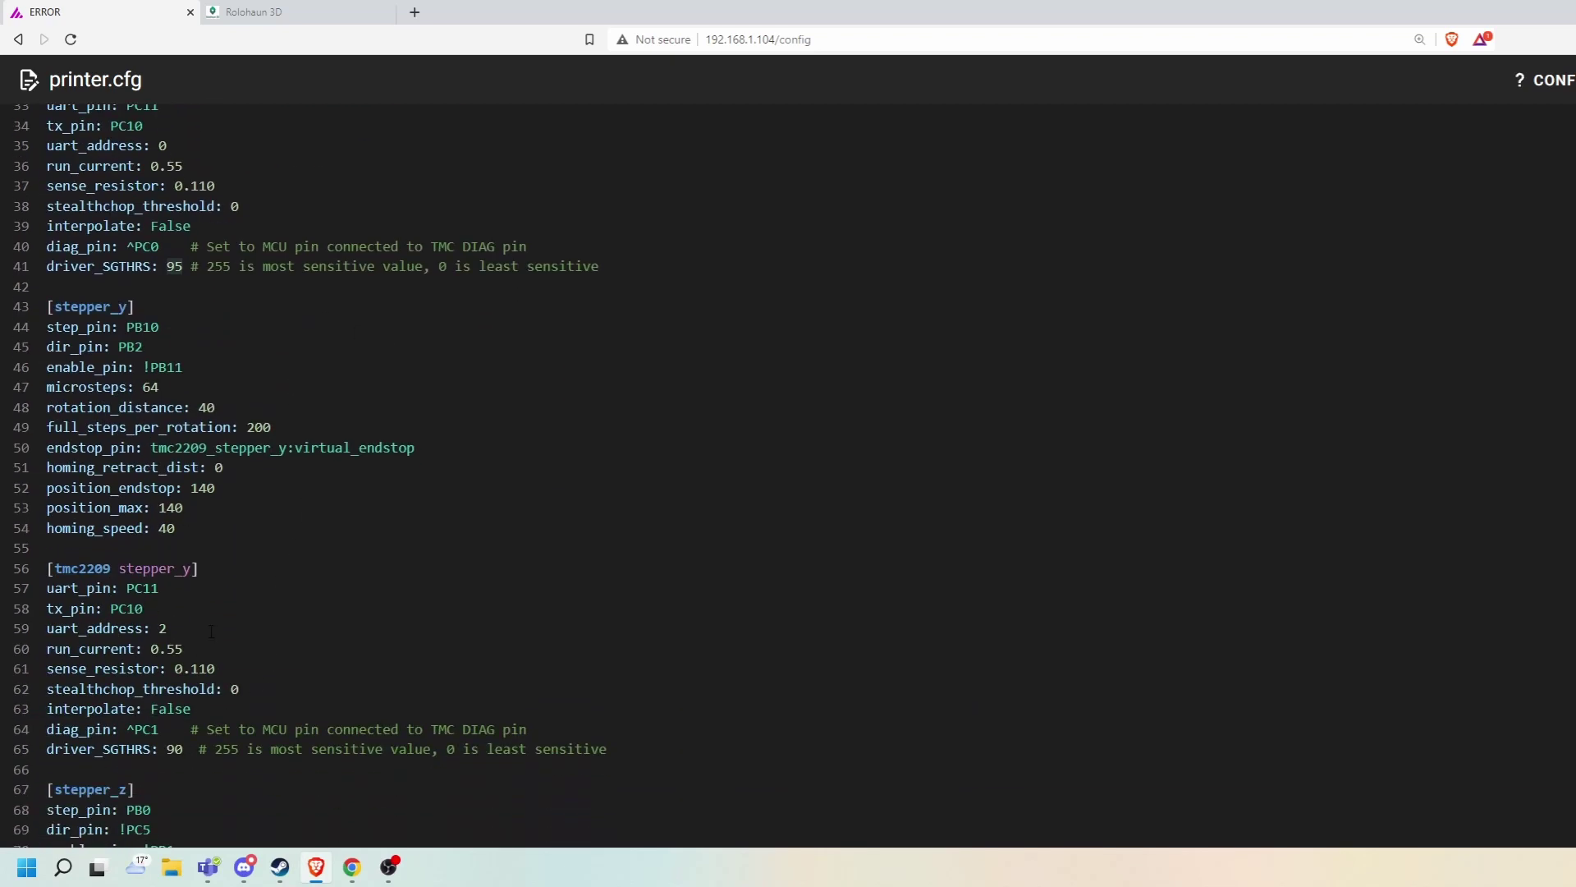
left_click(184, 749)
left_click(175, 729)
scroll(234, 222, "up", 2)
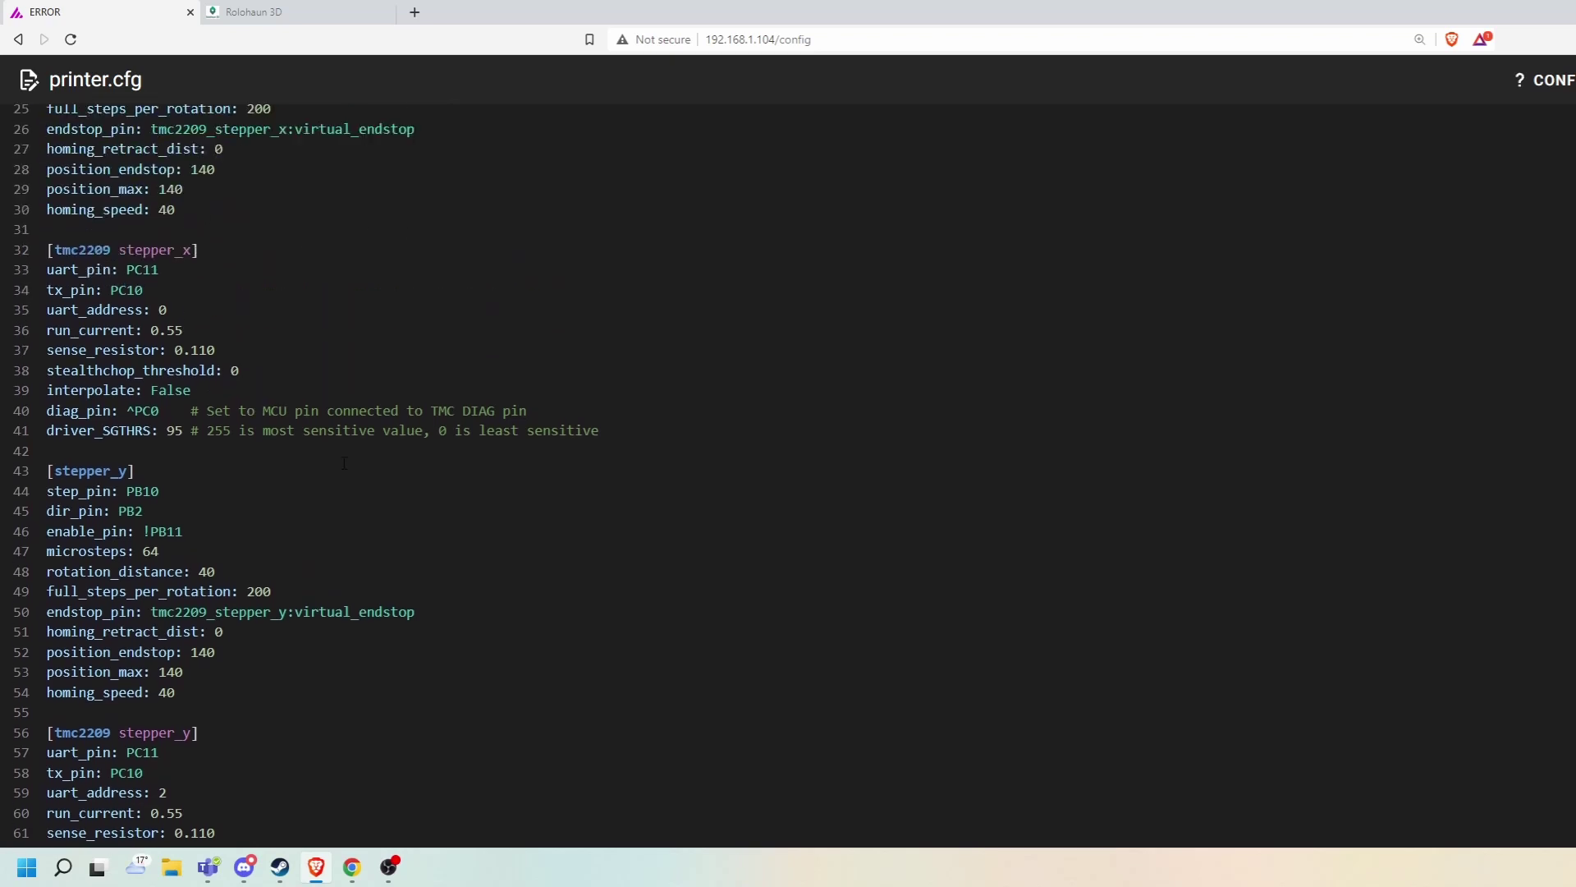
- Examine the stepper_z section's rotation_distance, probe-based endstop_pin and position_max settings
scroll(343, 398, "down", 8)
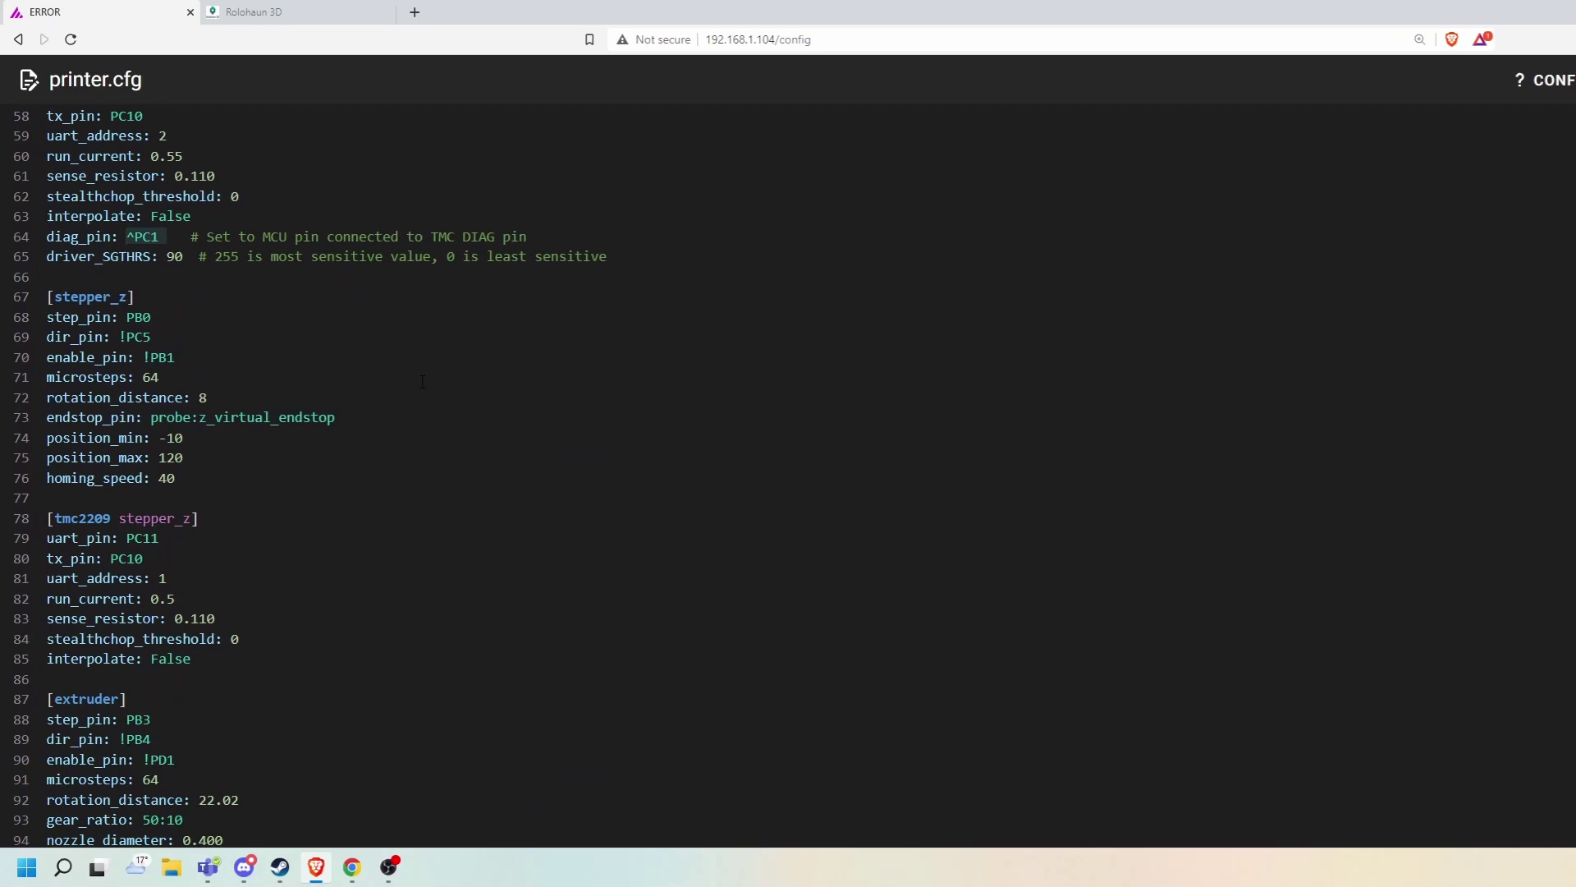
double_click(203, 394)
double_click(154, 419)
left_click(218, 457)
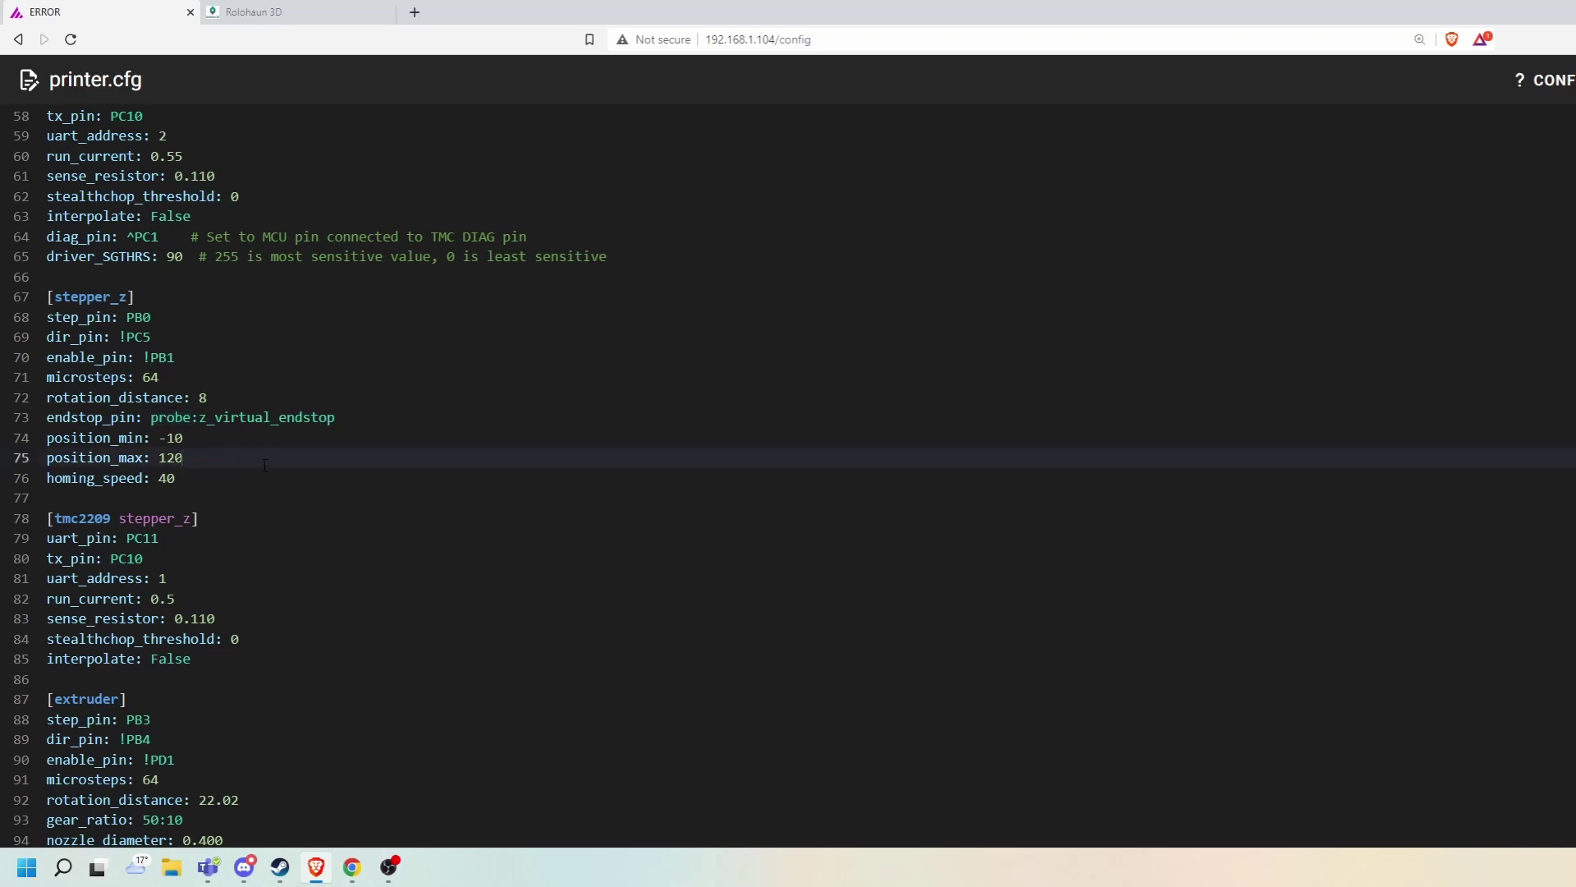
- Look over the extruder, heater_bed, probe, safe_z_home and fan sections of printer.cfg
scroll(265, 465, "down", 5)
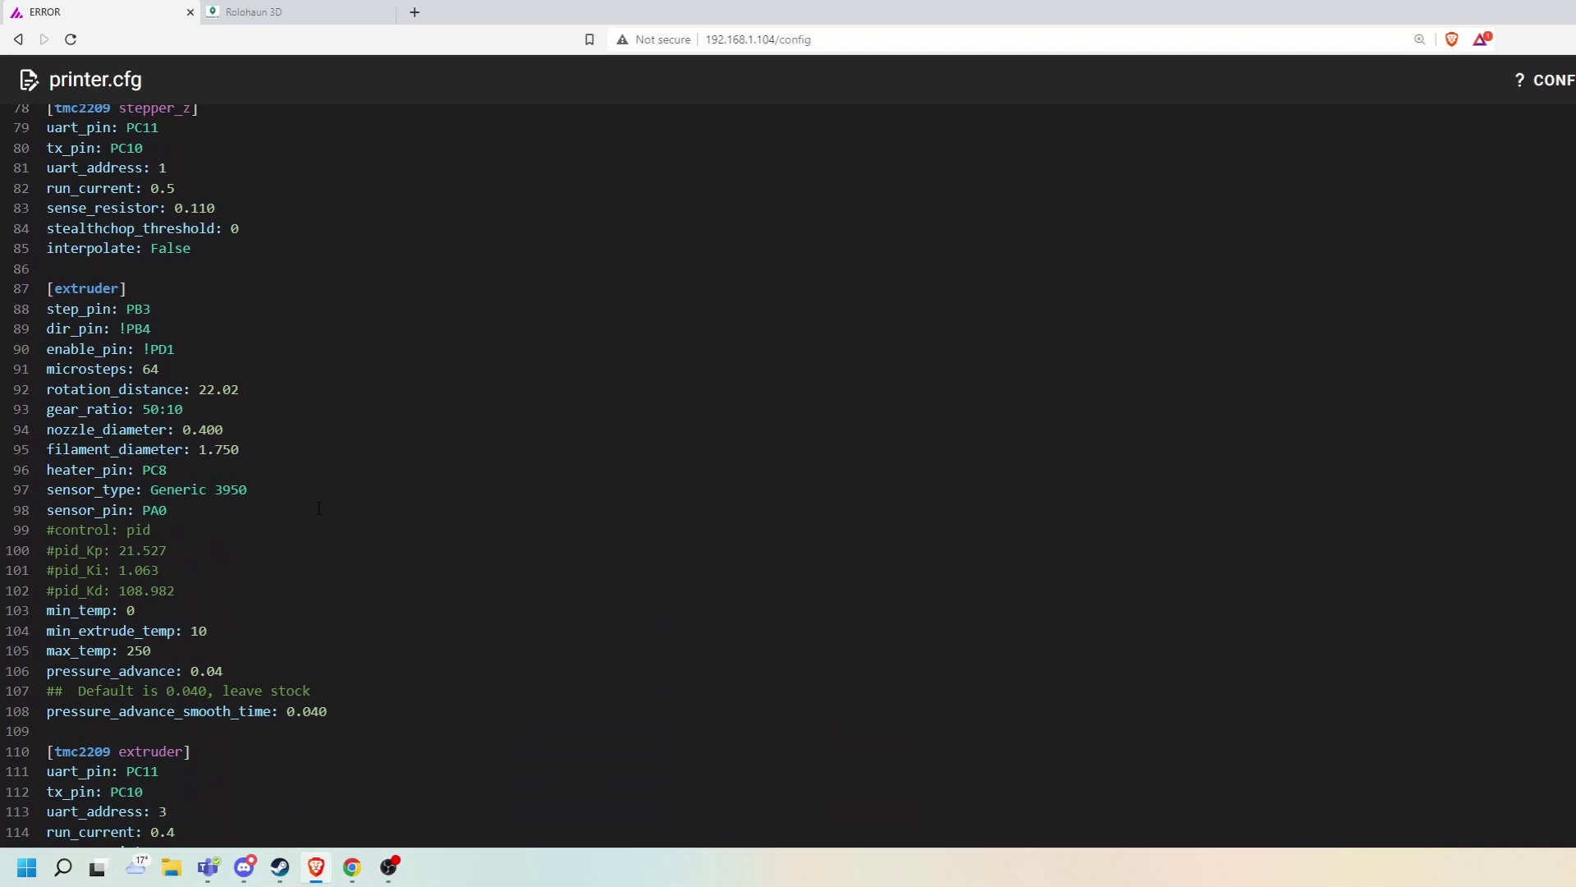
scroll(244, 374, "down", 6)
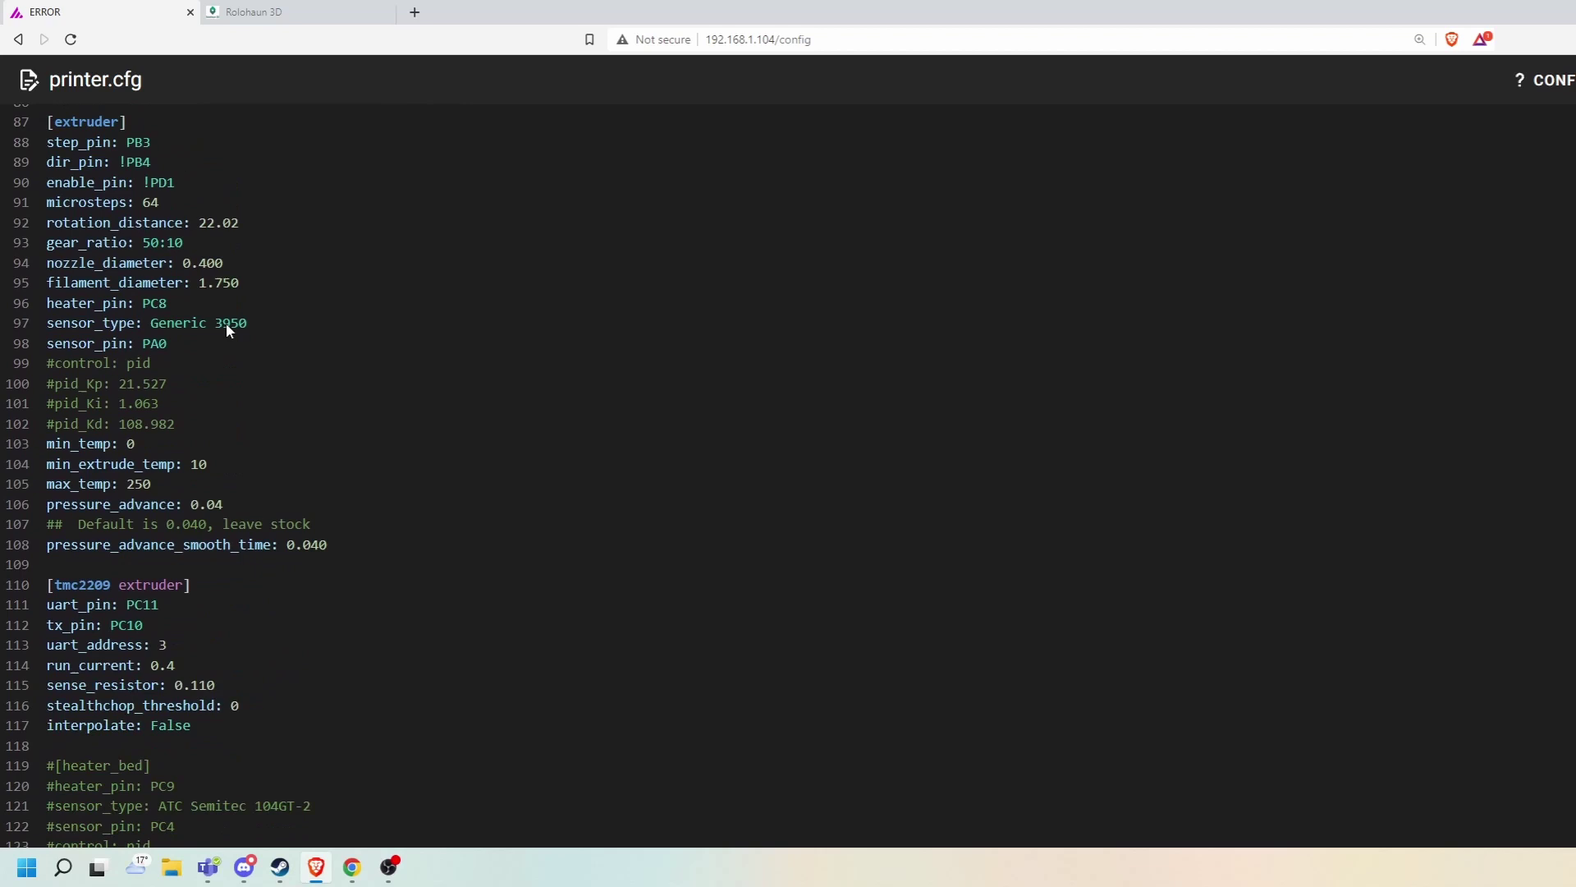
scroll(307, 246, "down", 4)
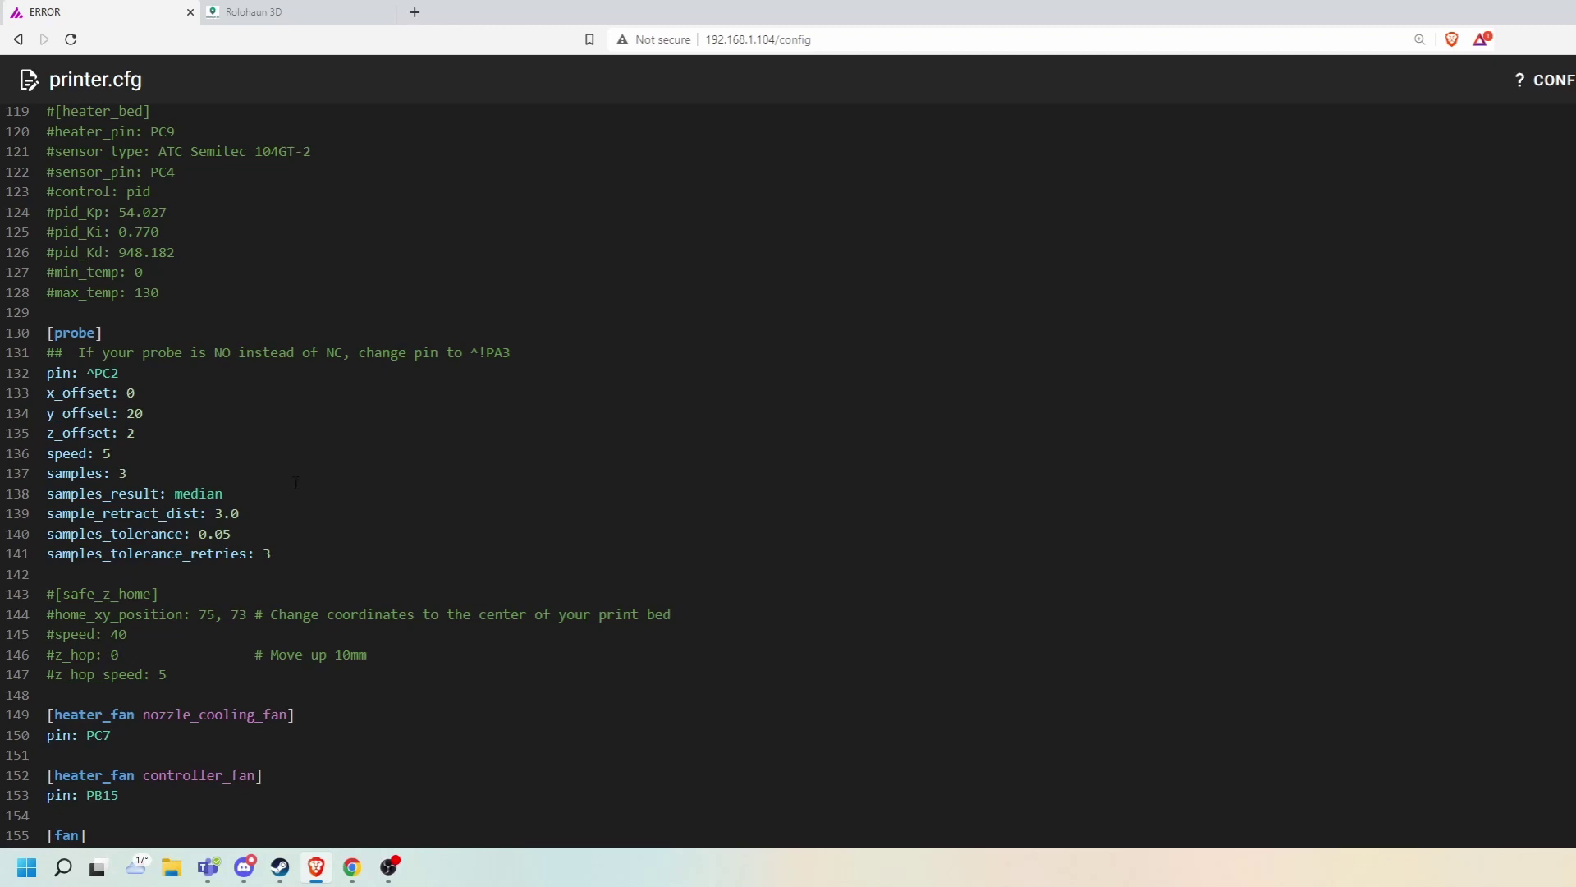
scroll(373, 330, "down", 6)
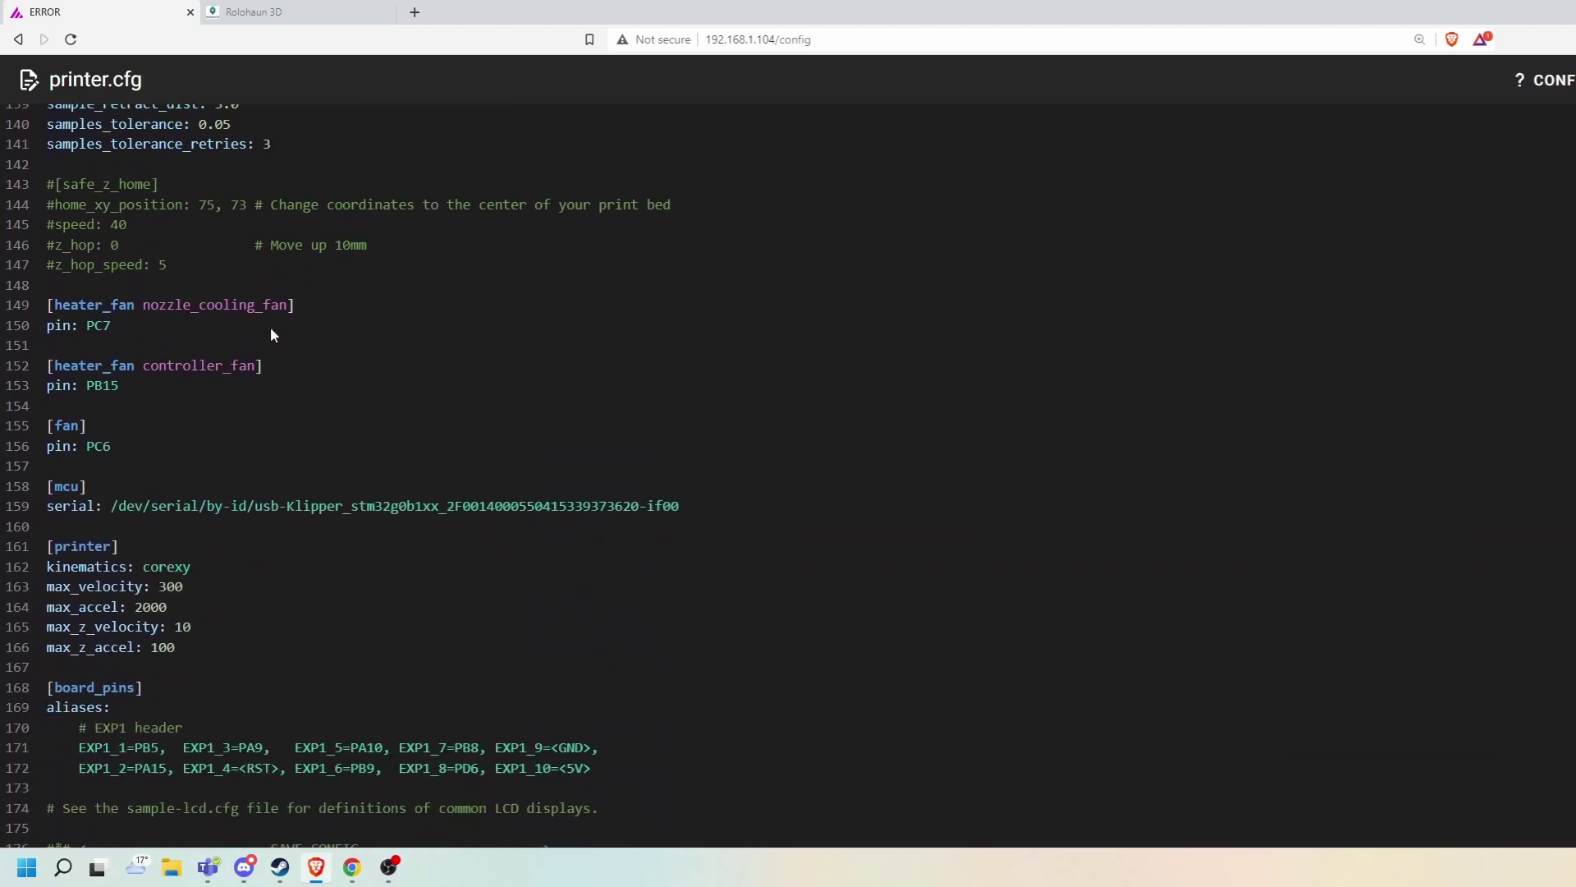
- Examine the printer section's kinematics and max_accel settings, and close printer.cfg to return to the config files
left_click_drag(199, 487, 145, 485)
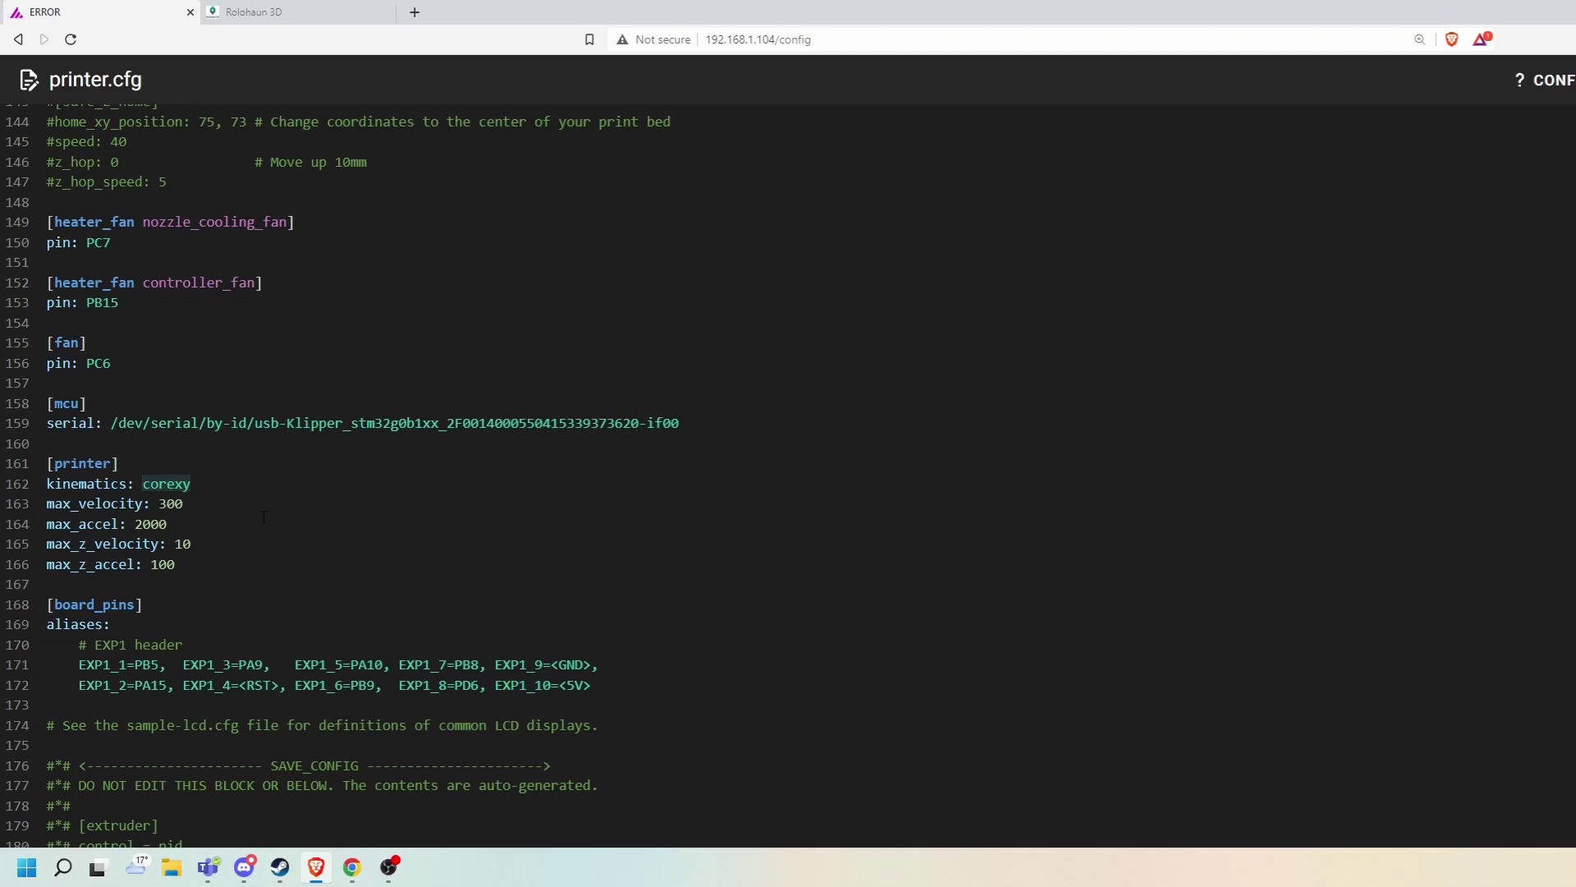
scroll(264, 517, "down", 3)
scroll(306, 498, "up", 3)
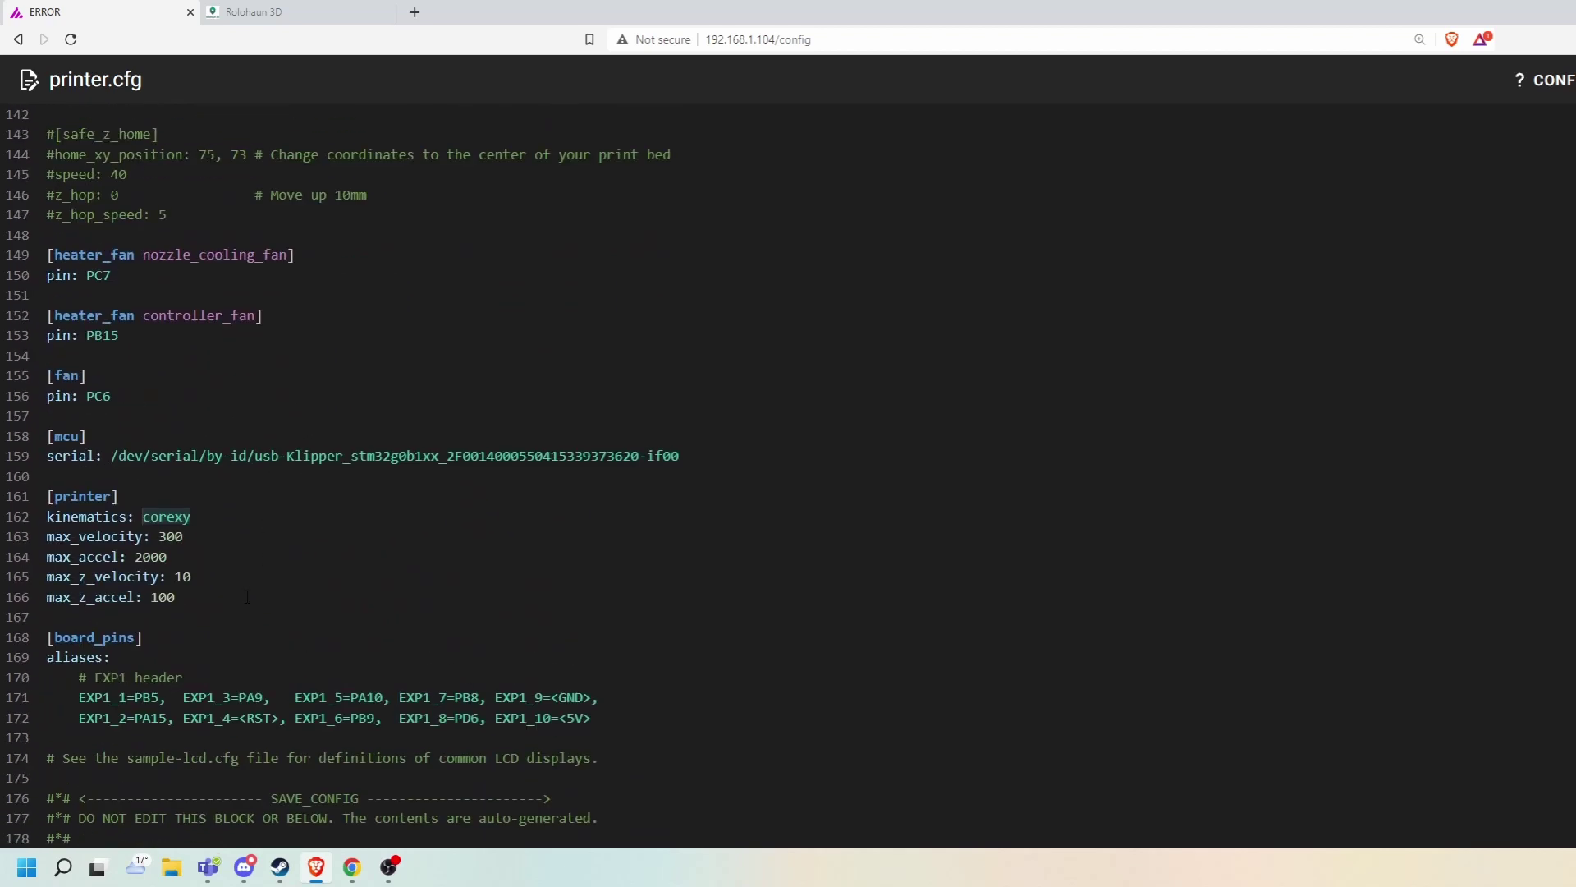
left_click(227, 547)
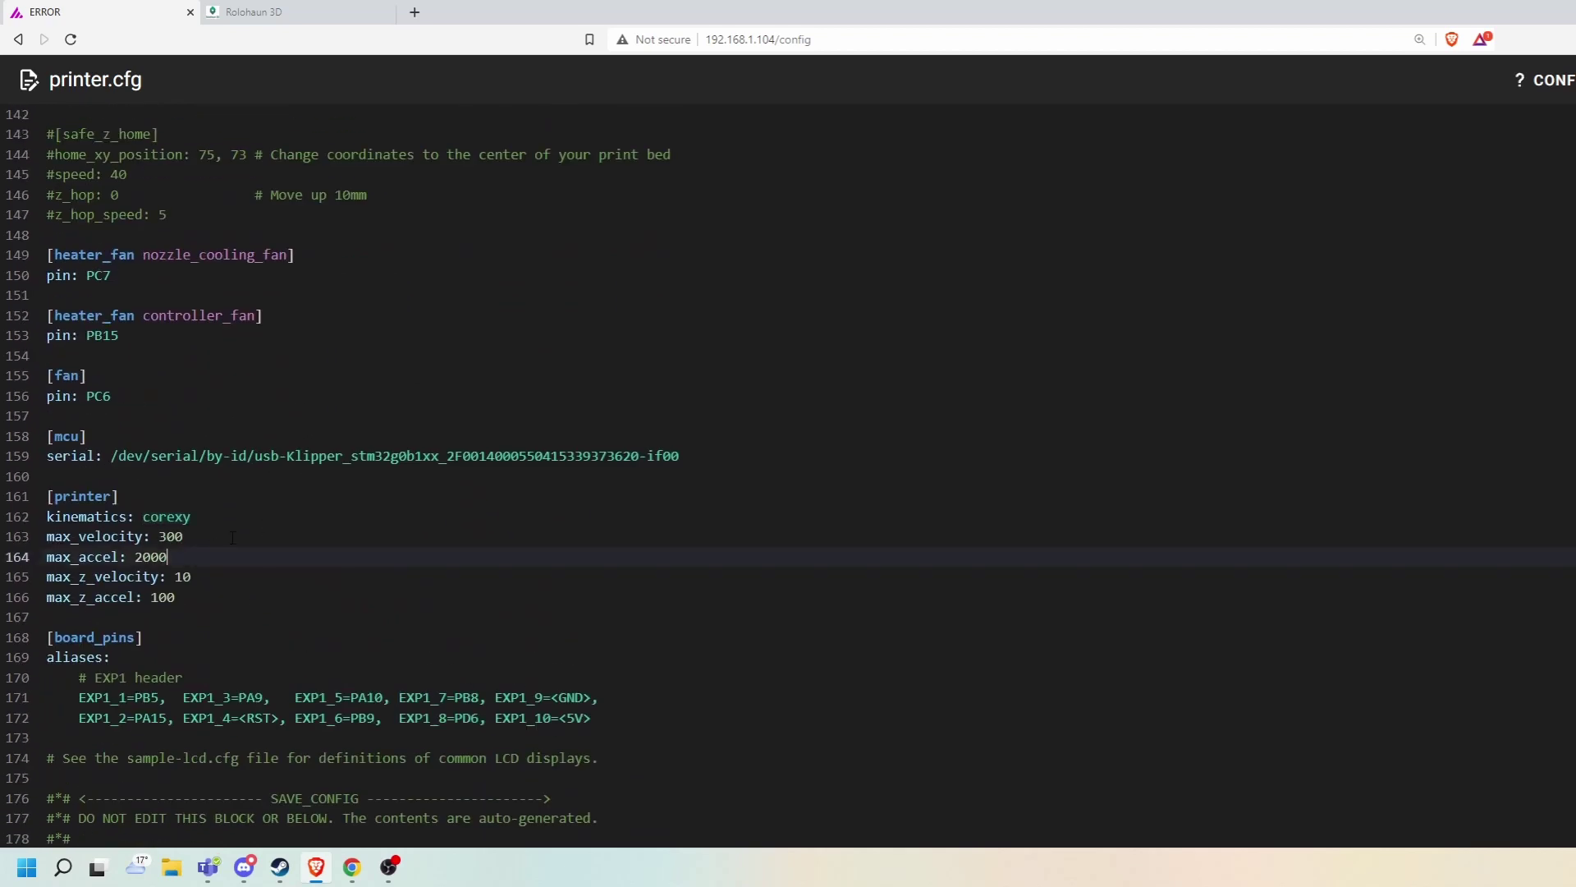
scroll(253, 517, "up", 12)
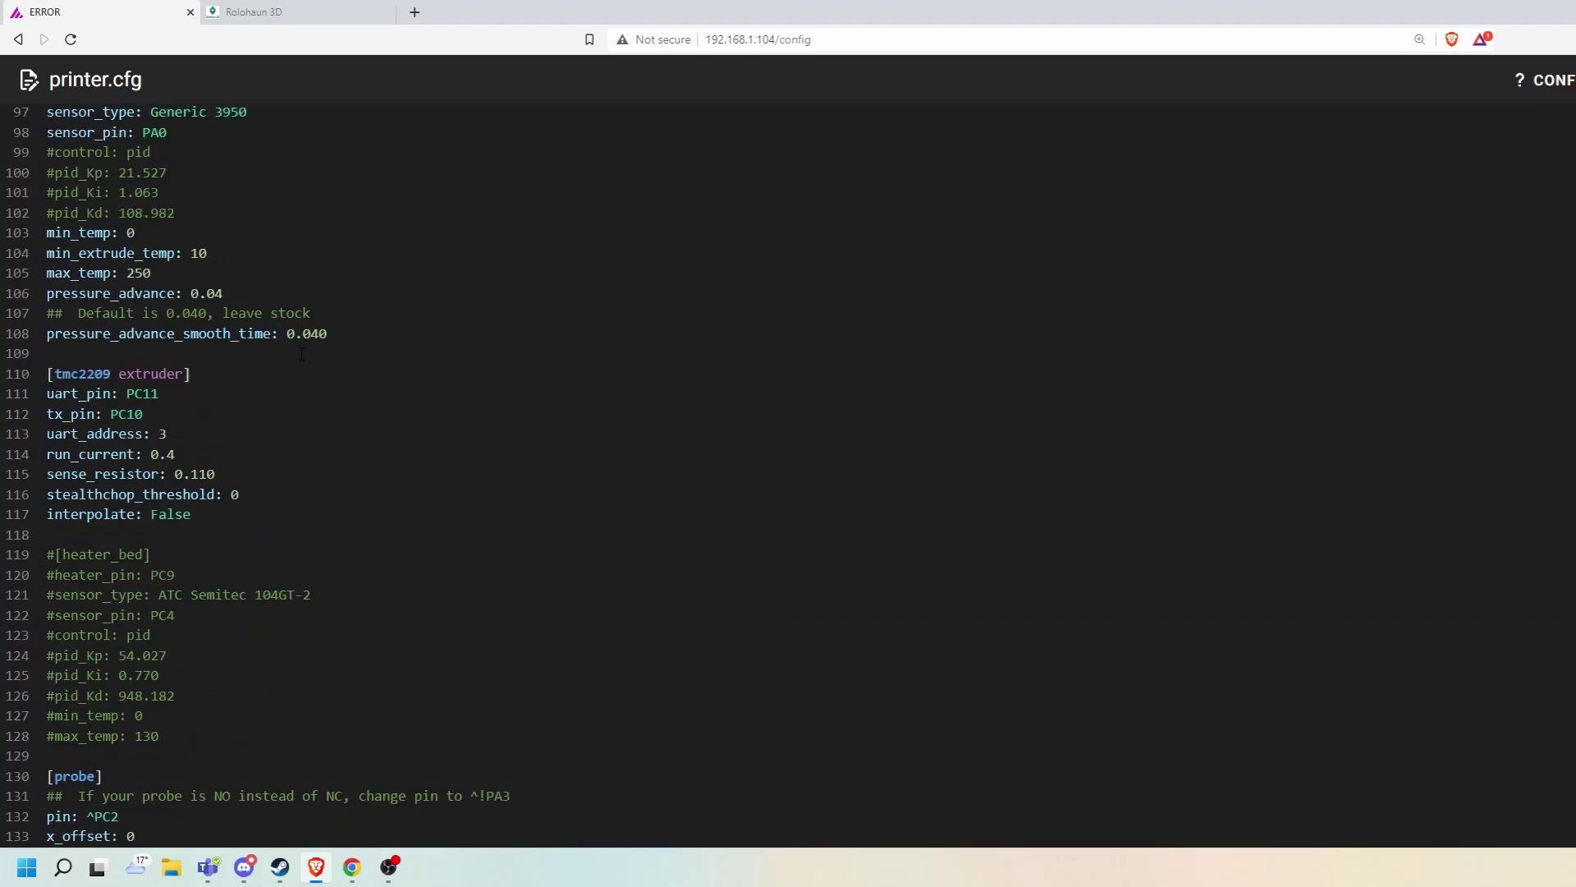
scroll(291, 362, "up", 20)
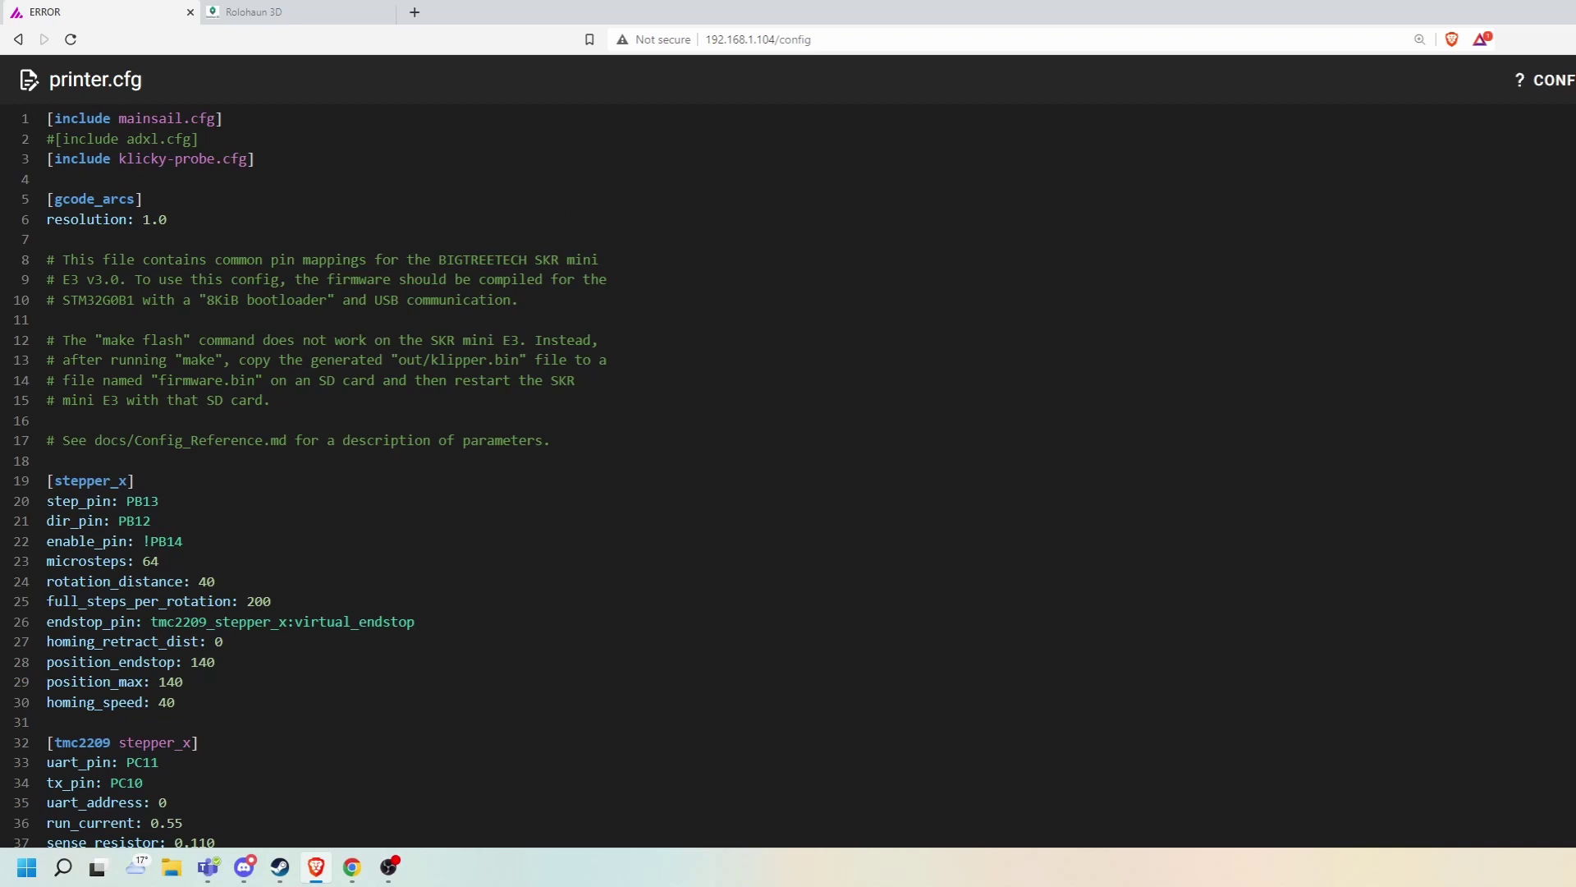
key("Escape")
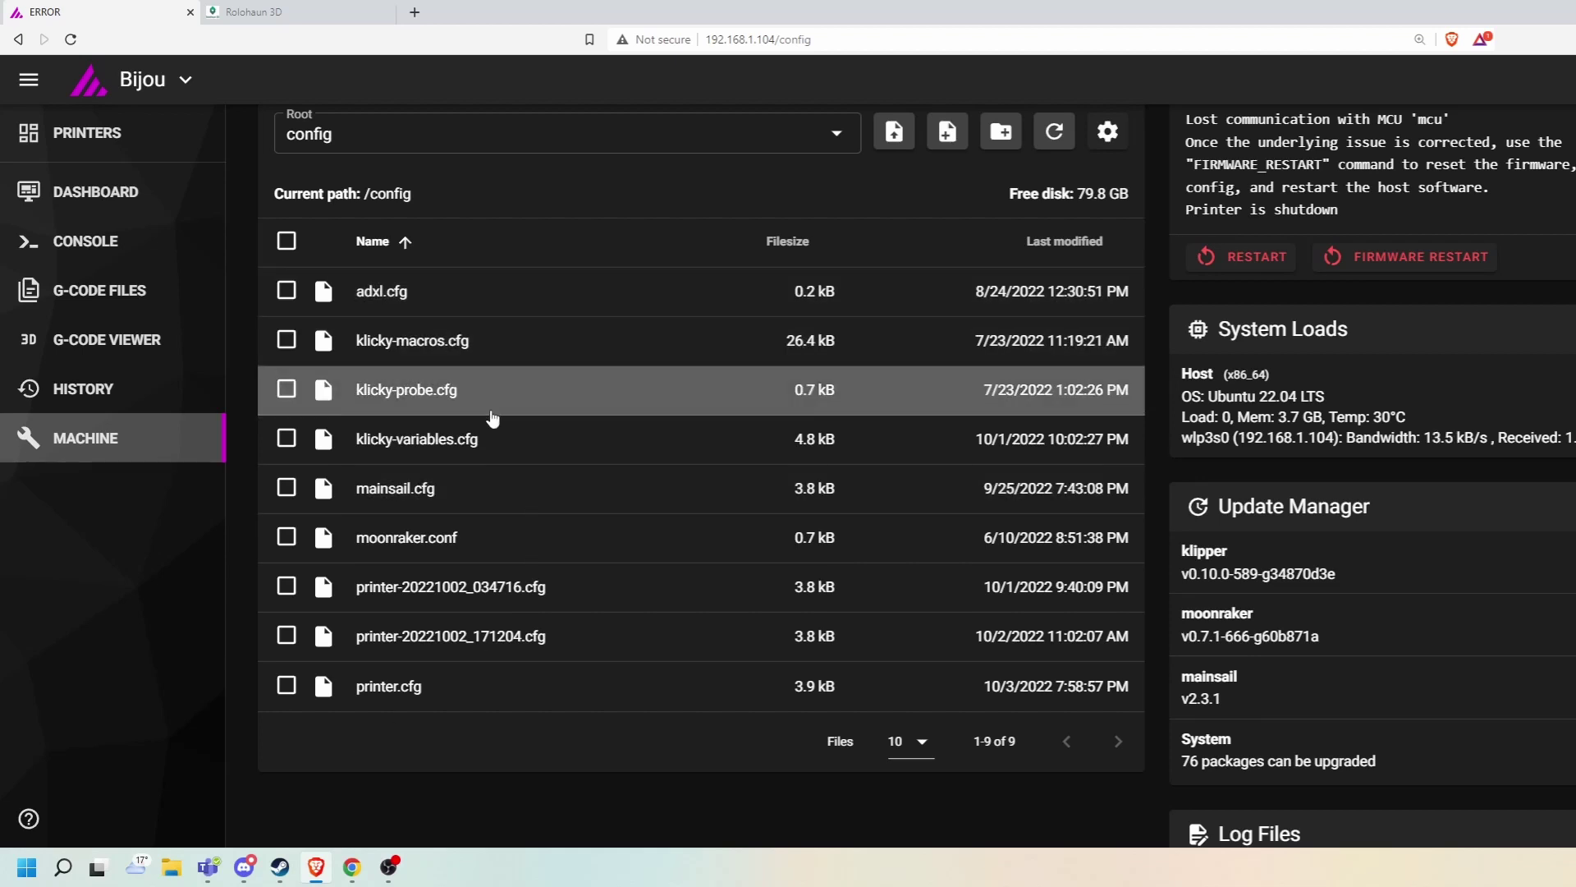
- Open klicky-variables.cfg and examine the variable_max_bed_x and variable_max_bed_y settings
left_click(436, 444)
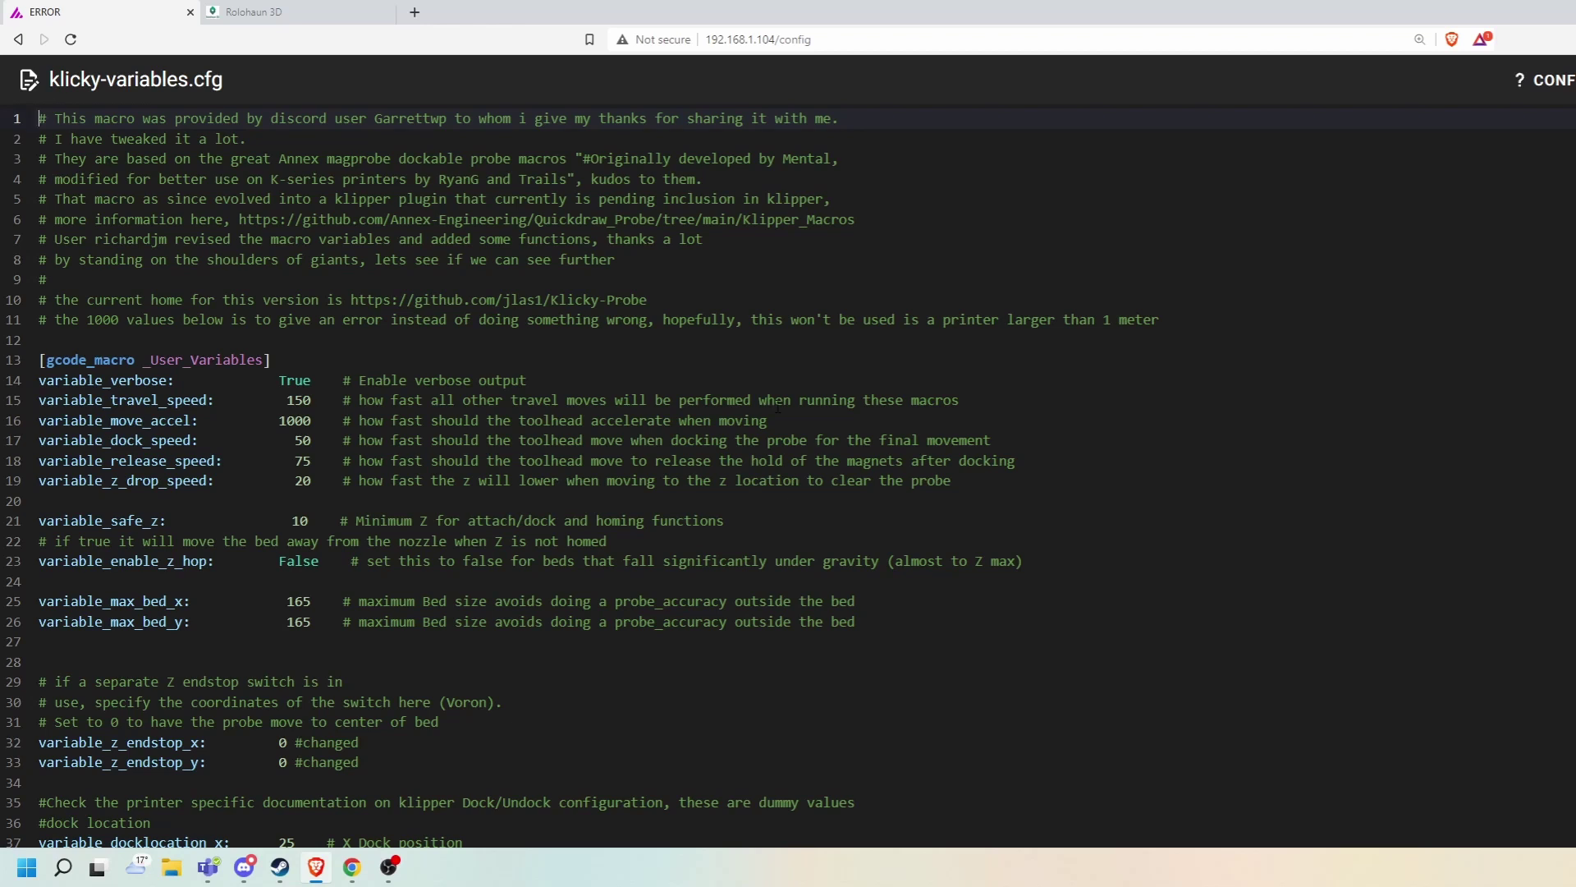
scroll(546, 264, "down", 1)
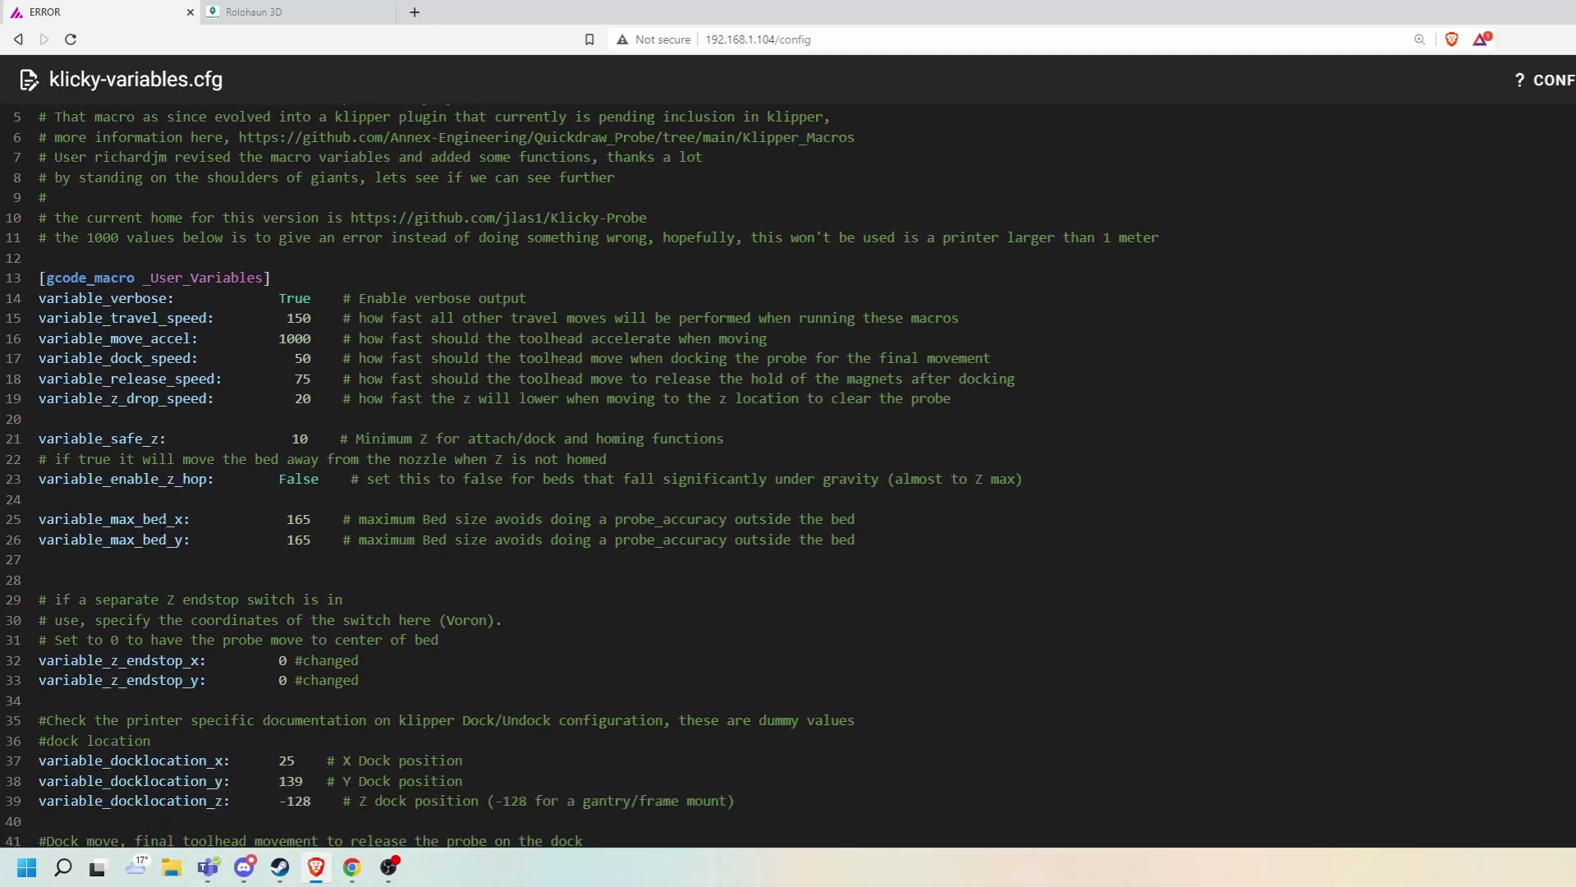
left_click(288, 520)
left_click(309, 540)
key("Up")
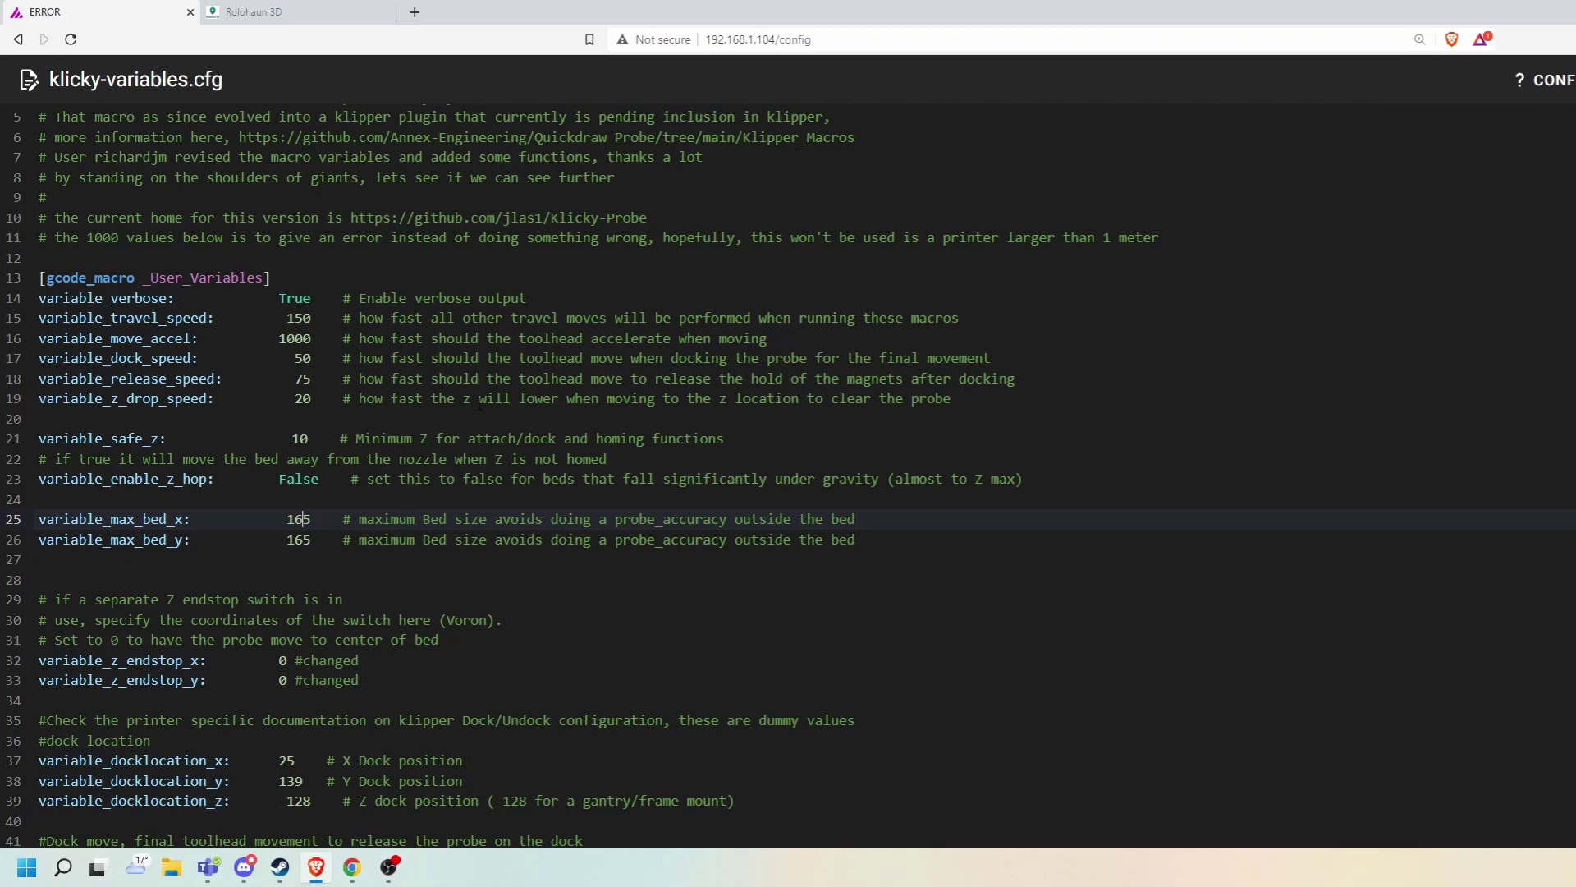
key("Down")
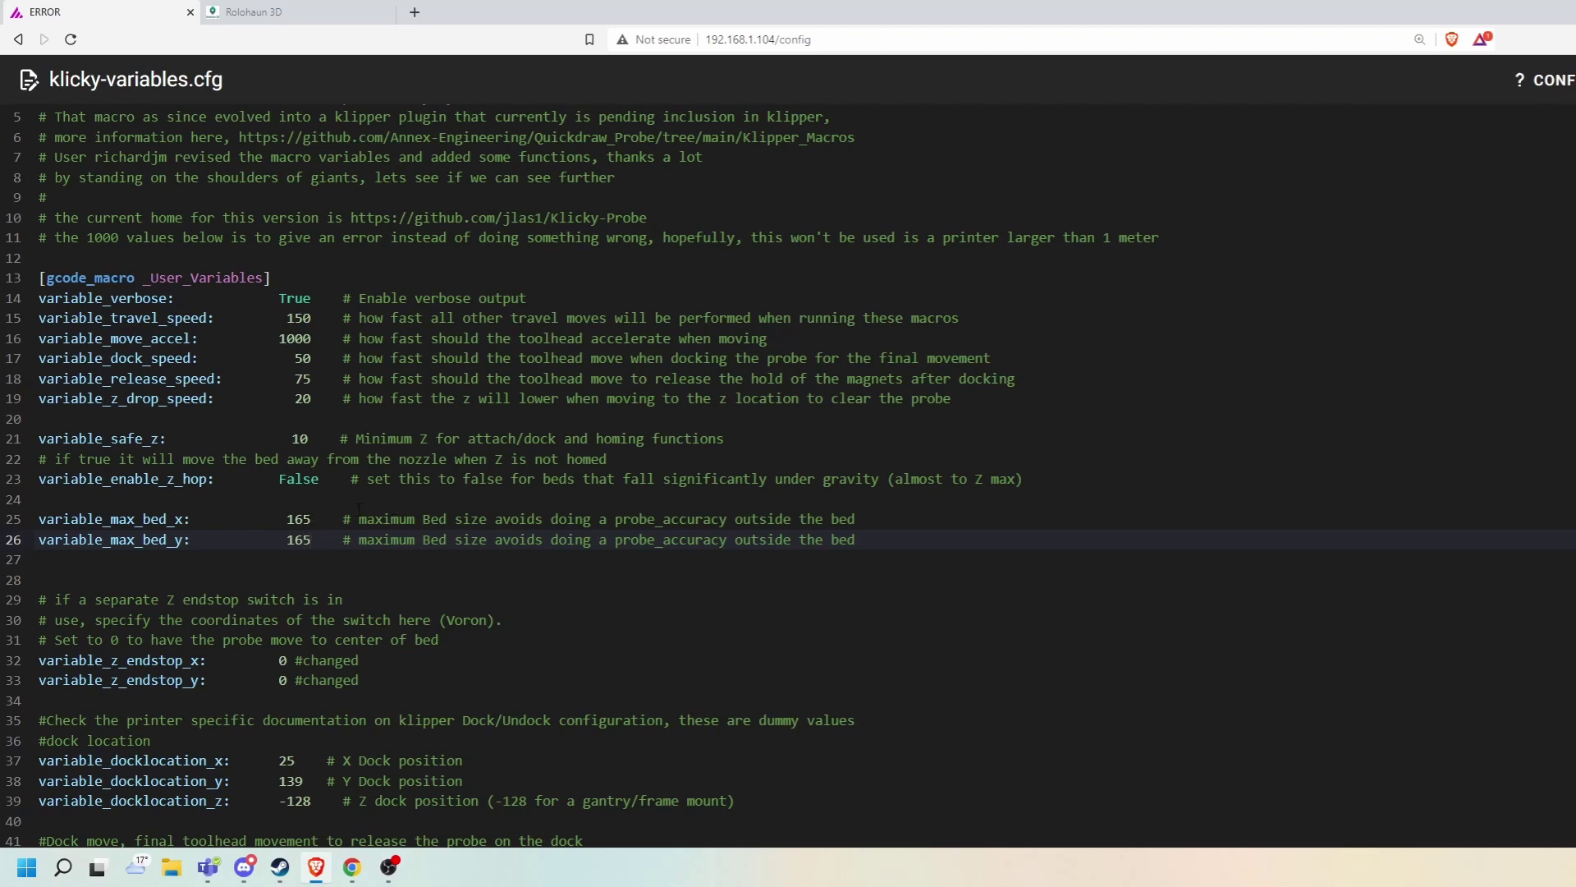
left_click(304, 517)
left_click(312, 539)
- Examine the dock location variables for Z, X and Y in klicky-variables.cfg
scroll(413, 427, "down", 3)
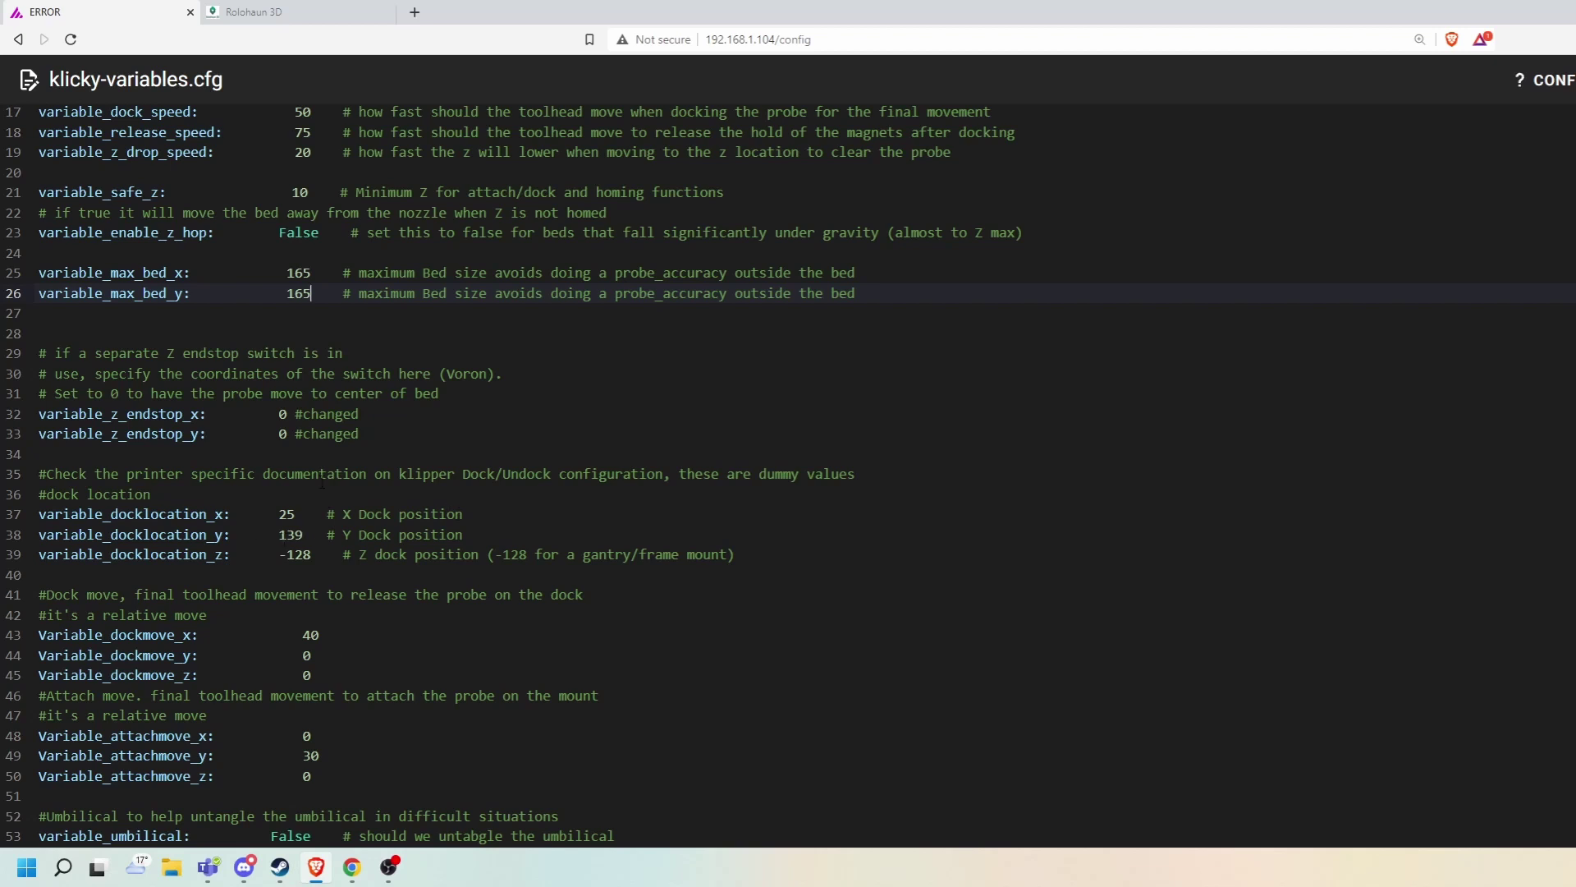
left_click_drag(313, 555, 277, 554)
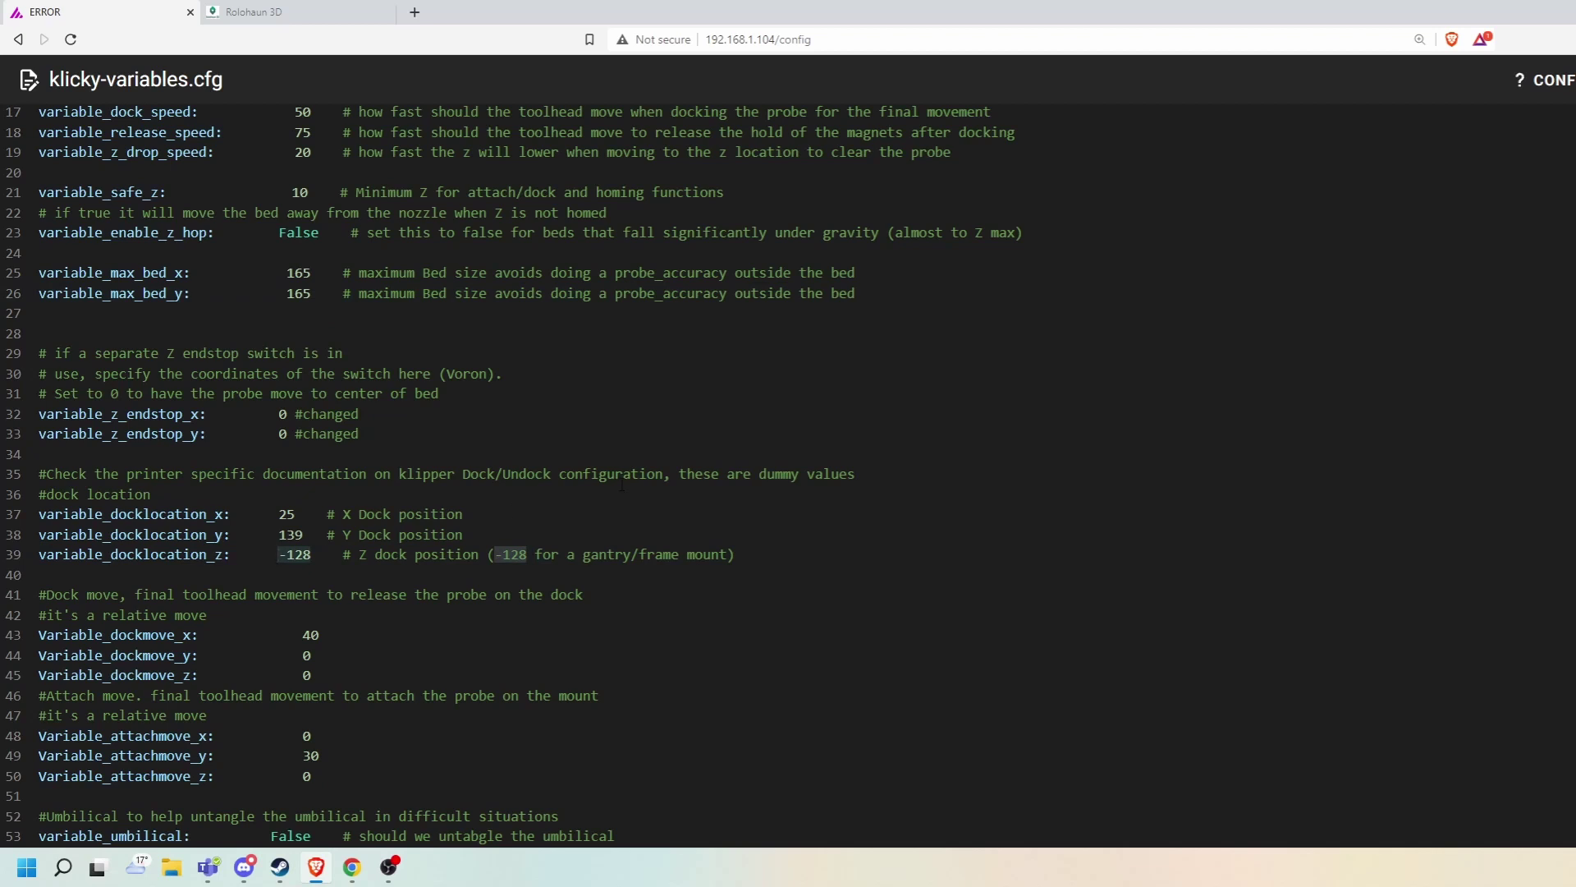
left_click(318, 555)
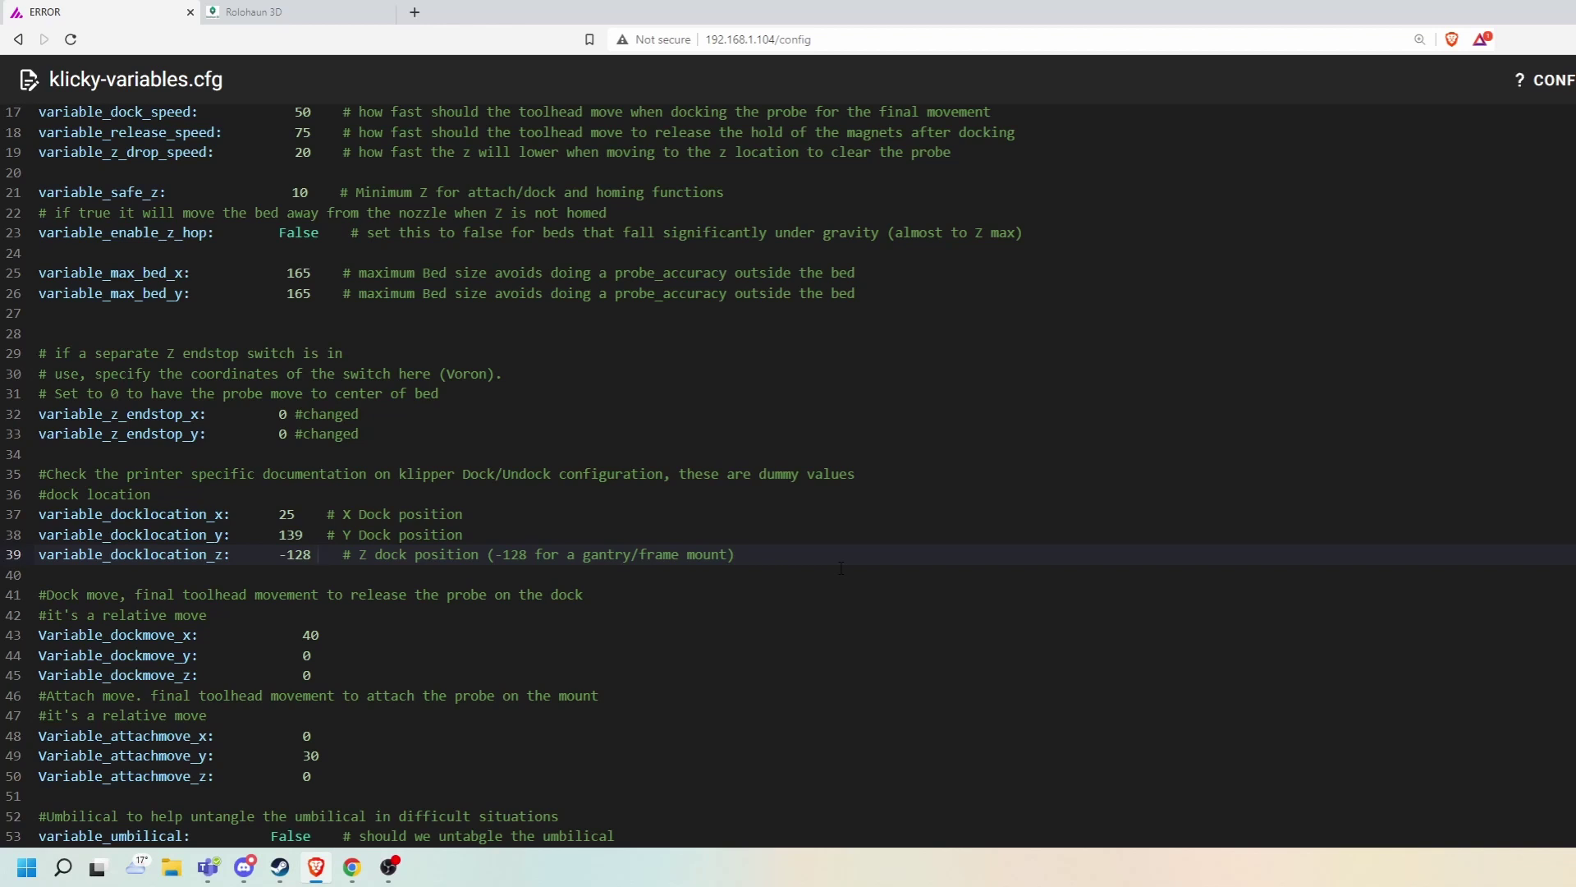
left_click(299, 512)
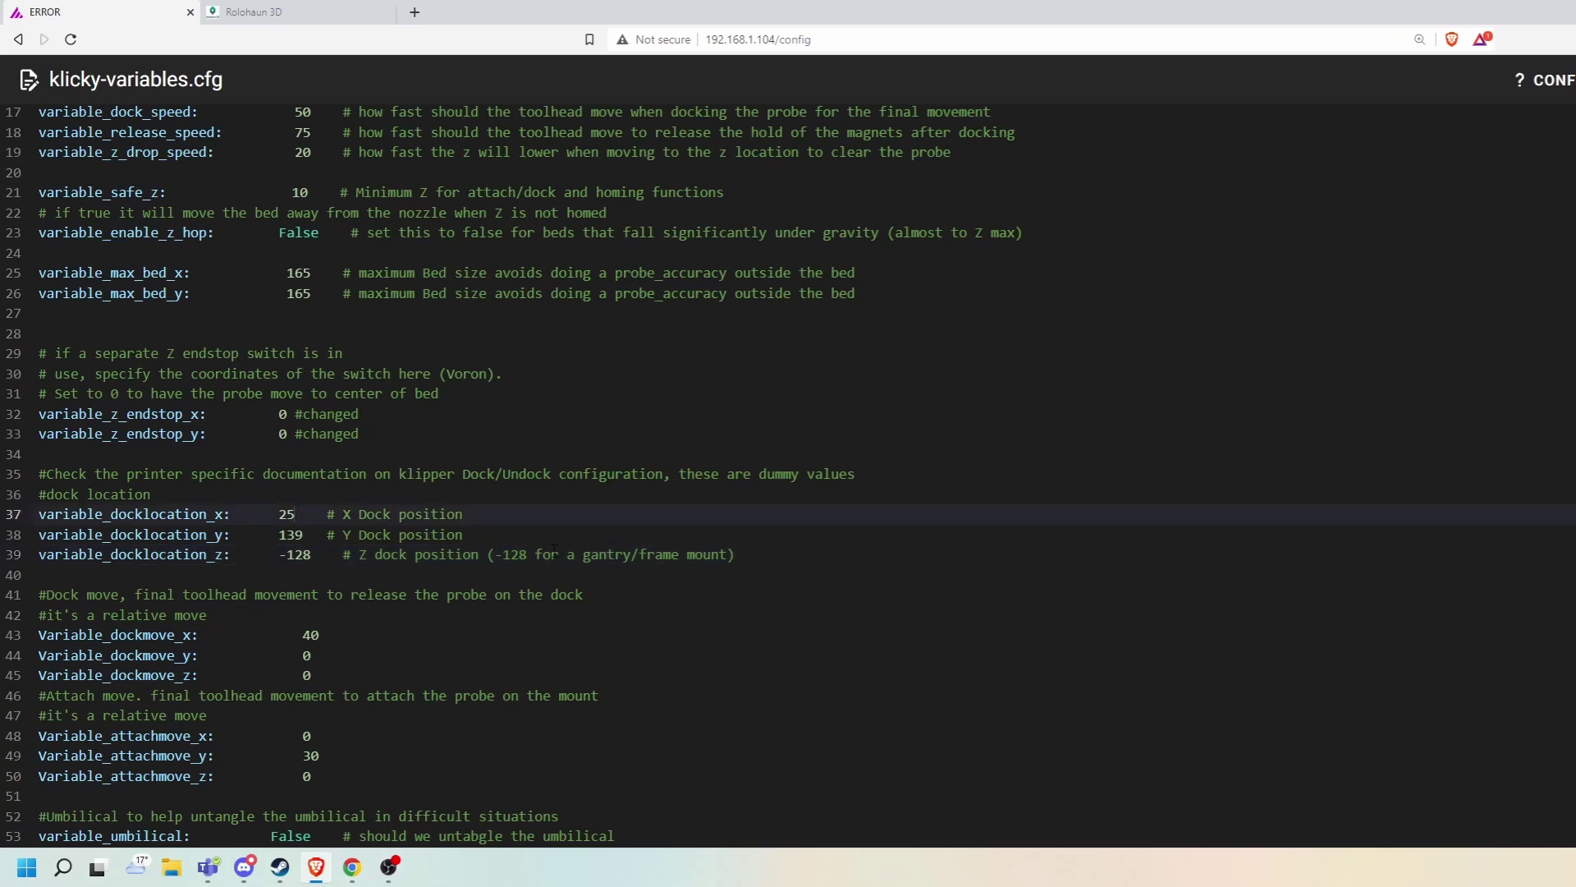
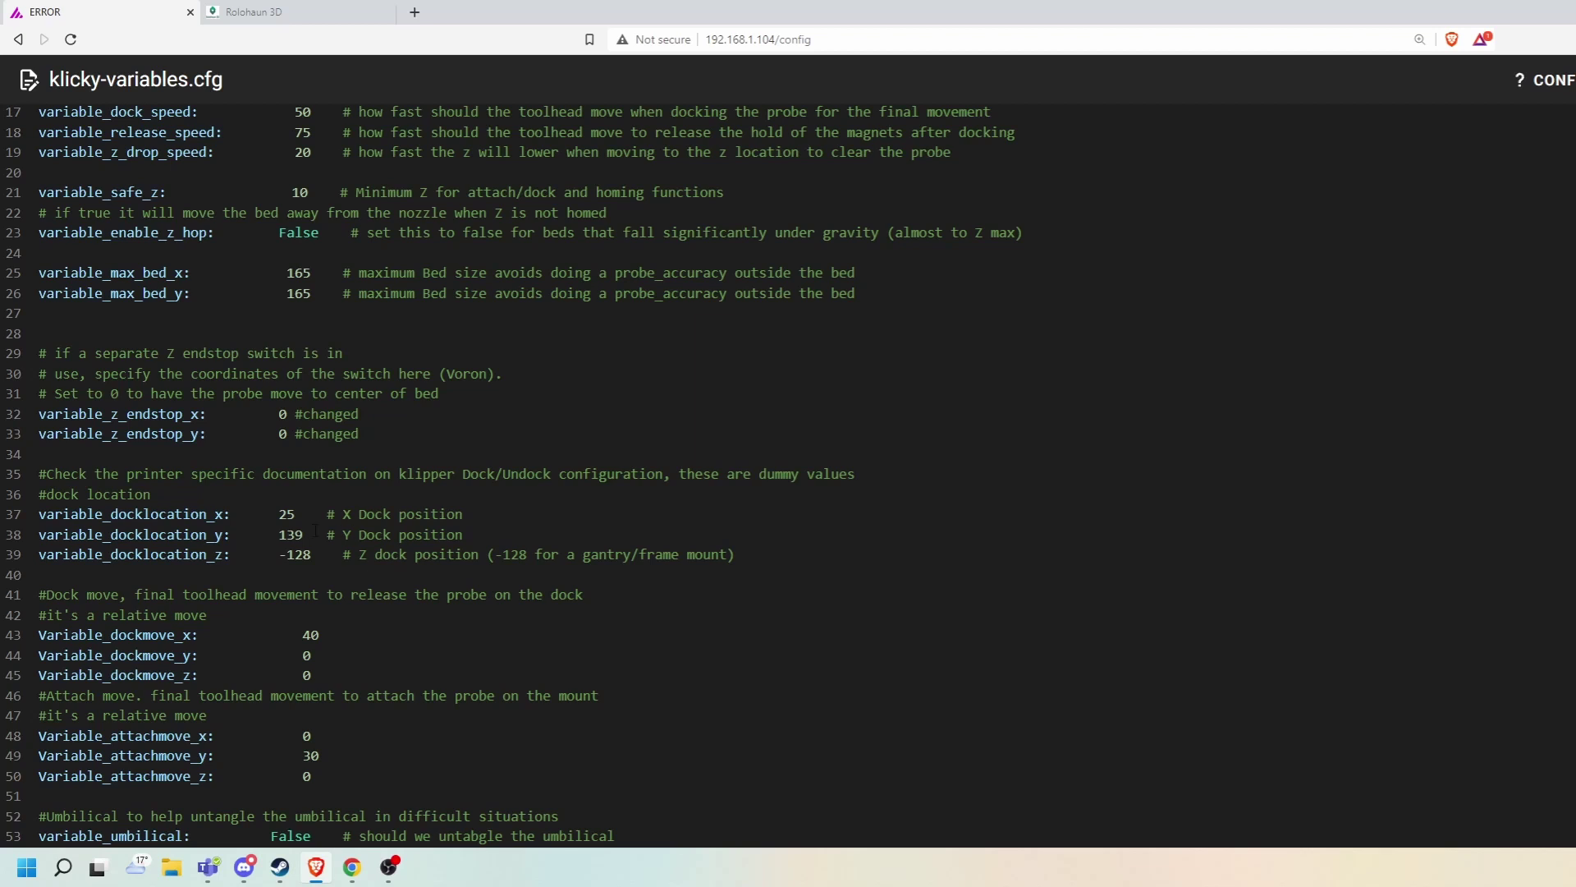
left_click(231, 534)
left_click(481, 538)
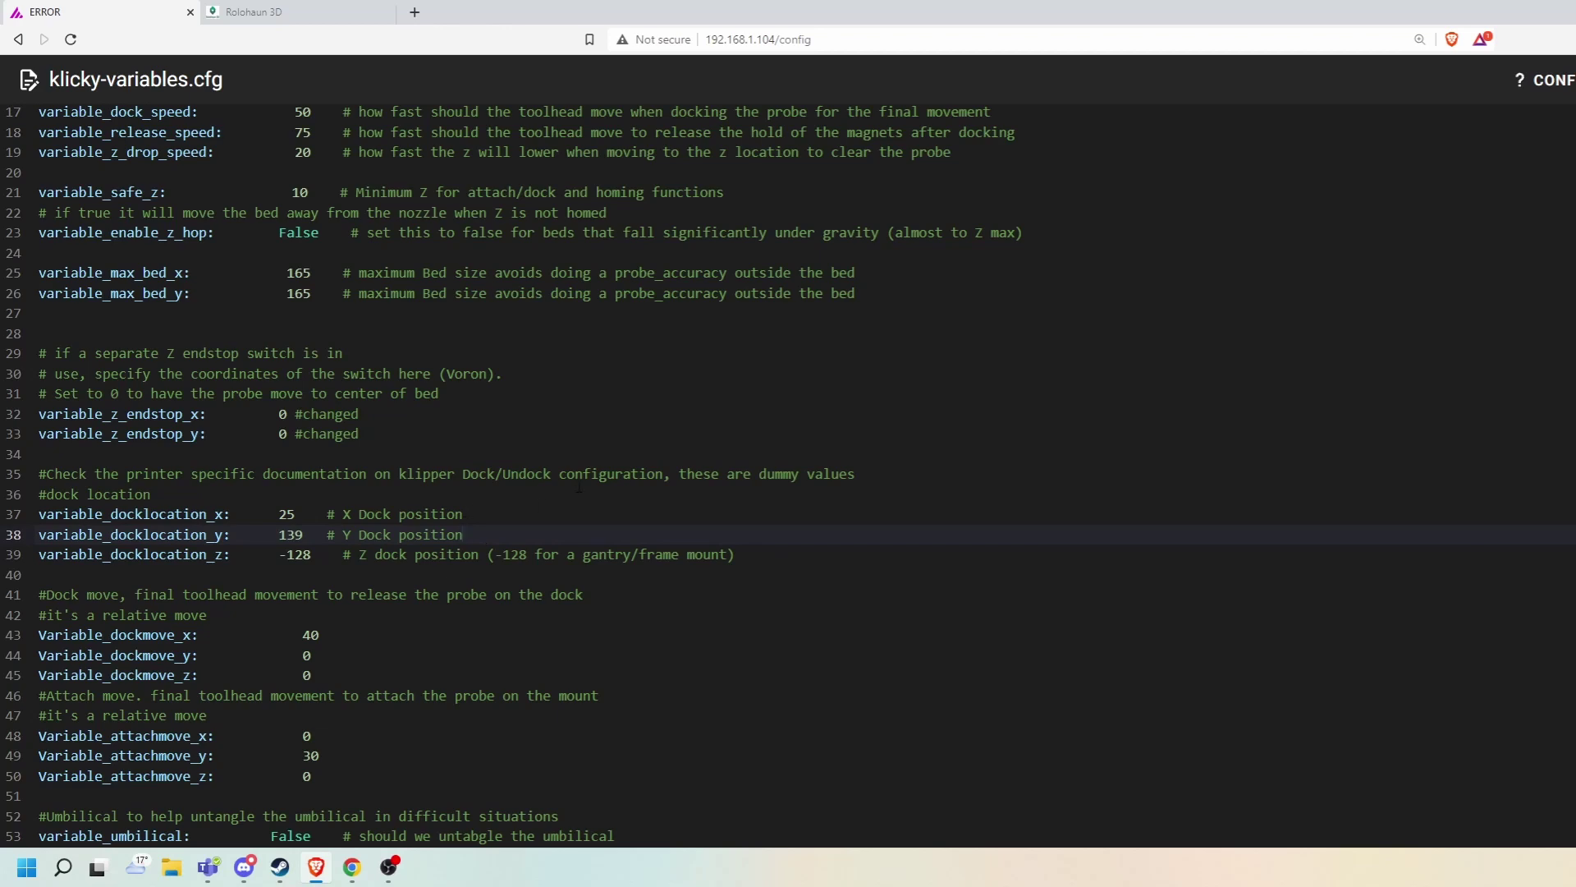
- Look over the dock move, attach move and parking variables, and close klicky-variables.cfg
scroll(746, 364, "down", 8)
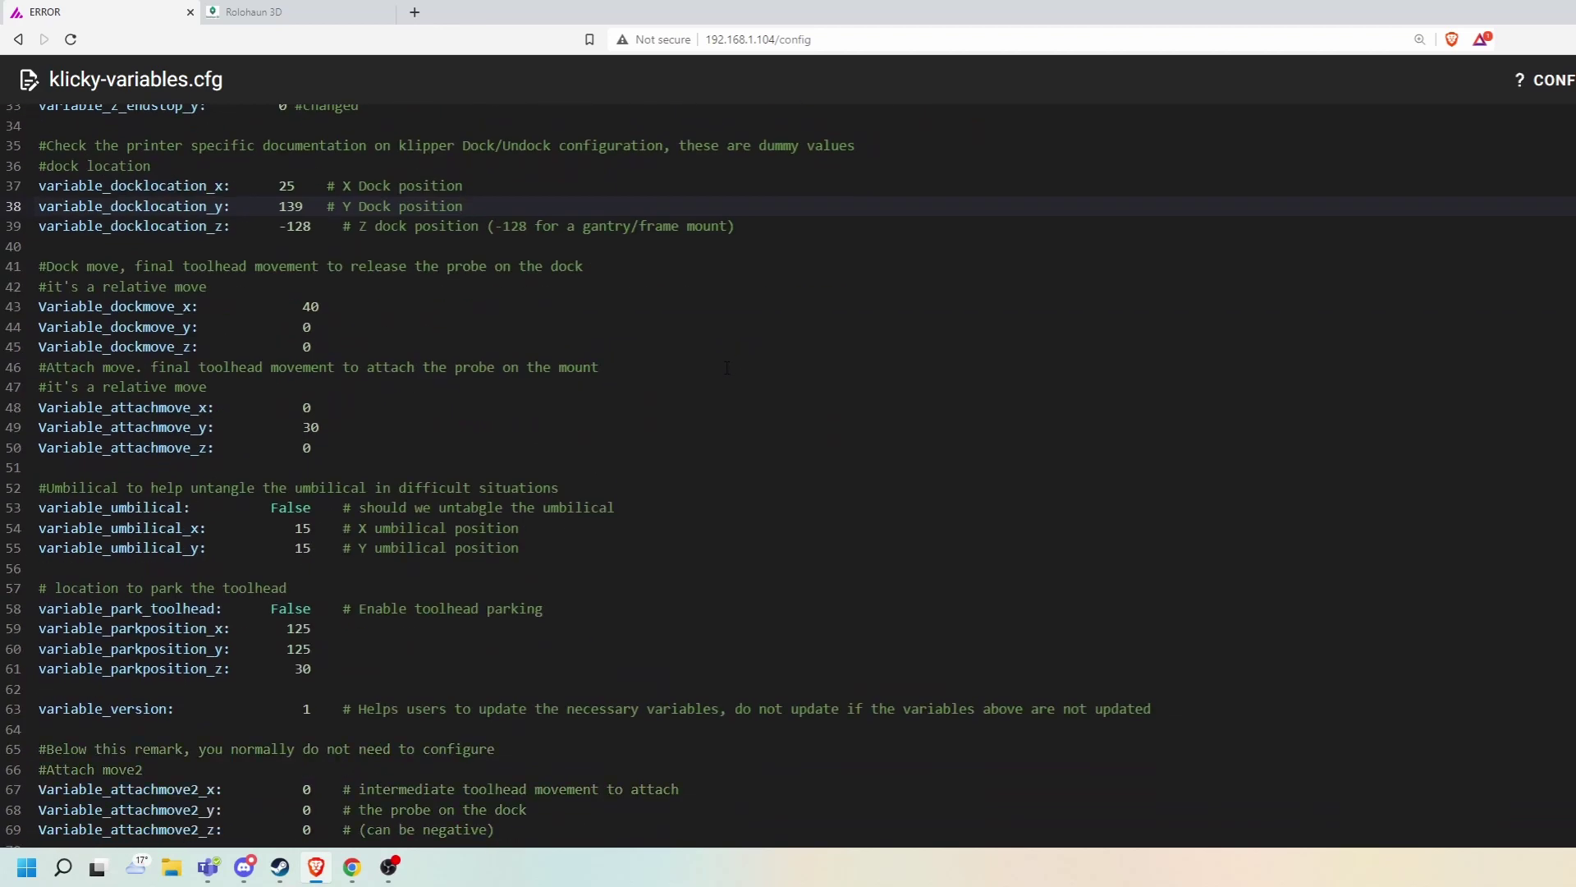
scroll(583, 367, "up", 10)
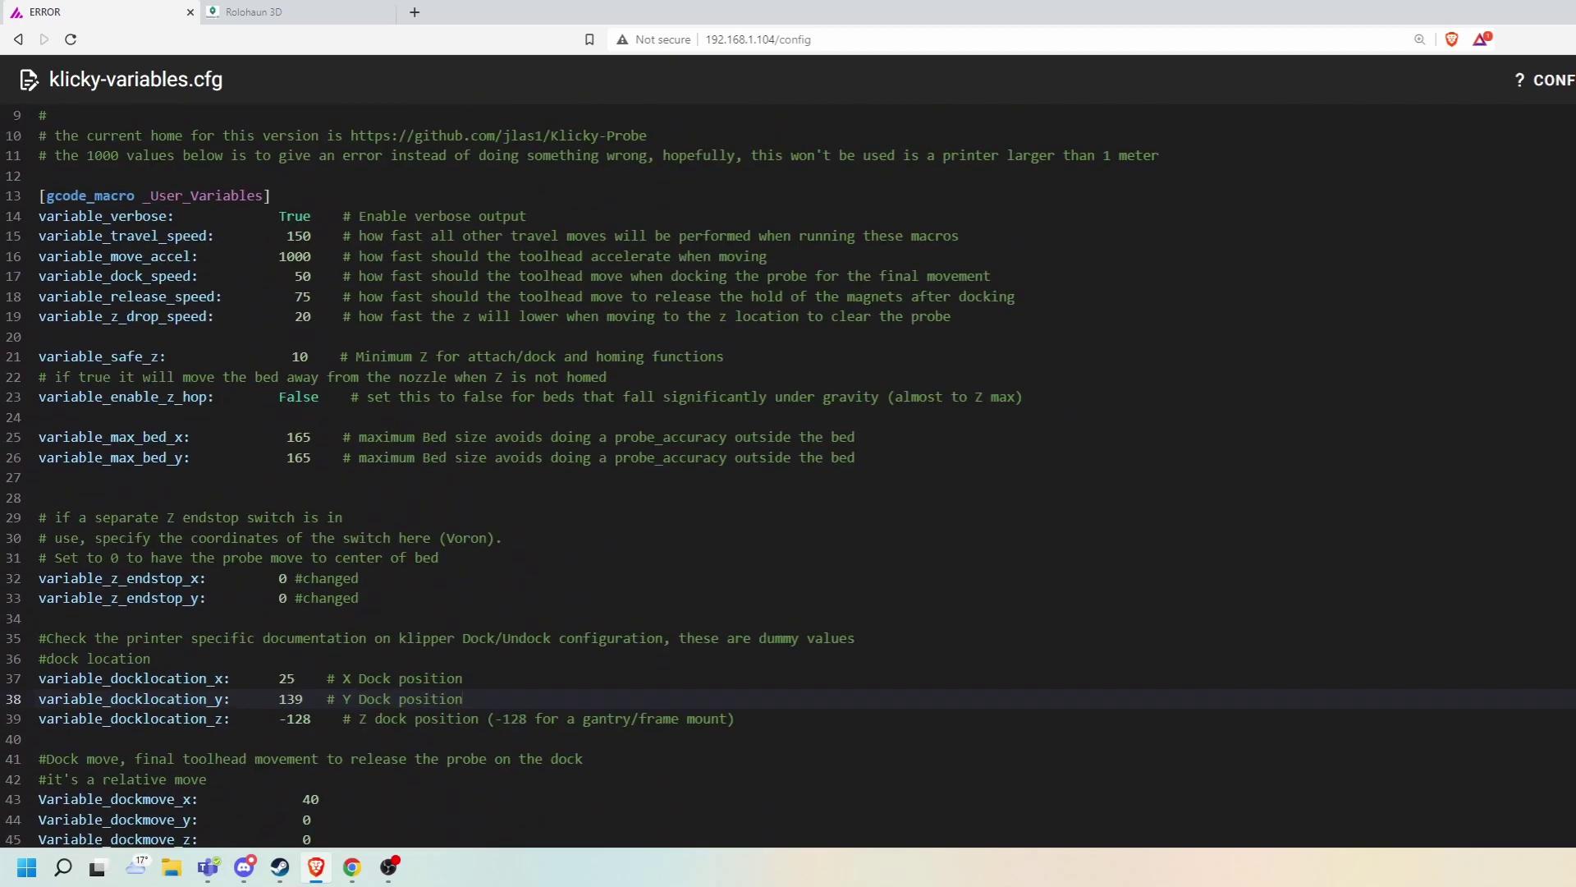
key("Escape")
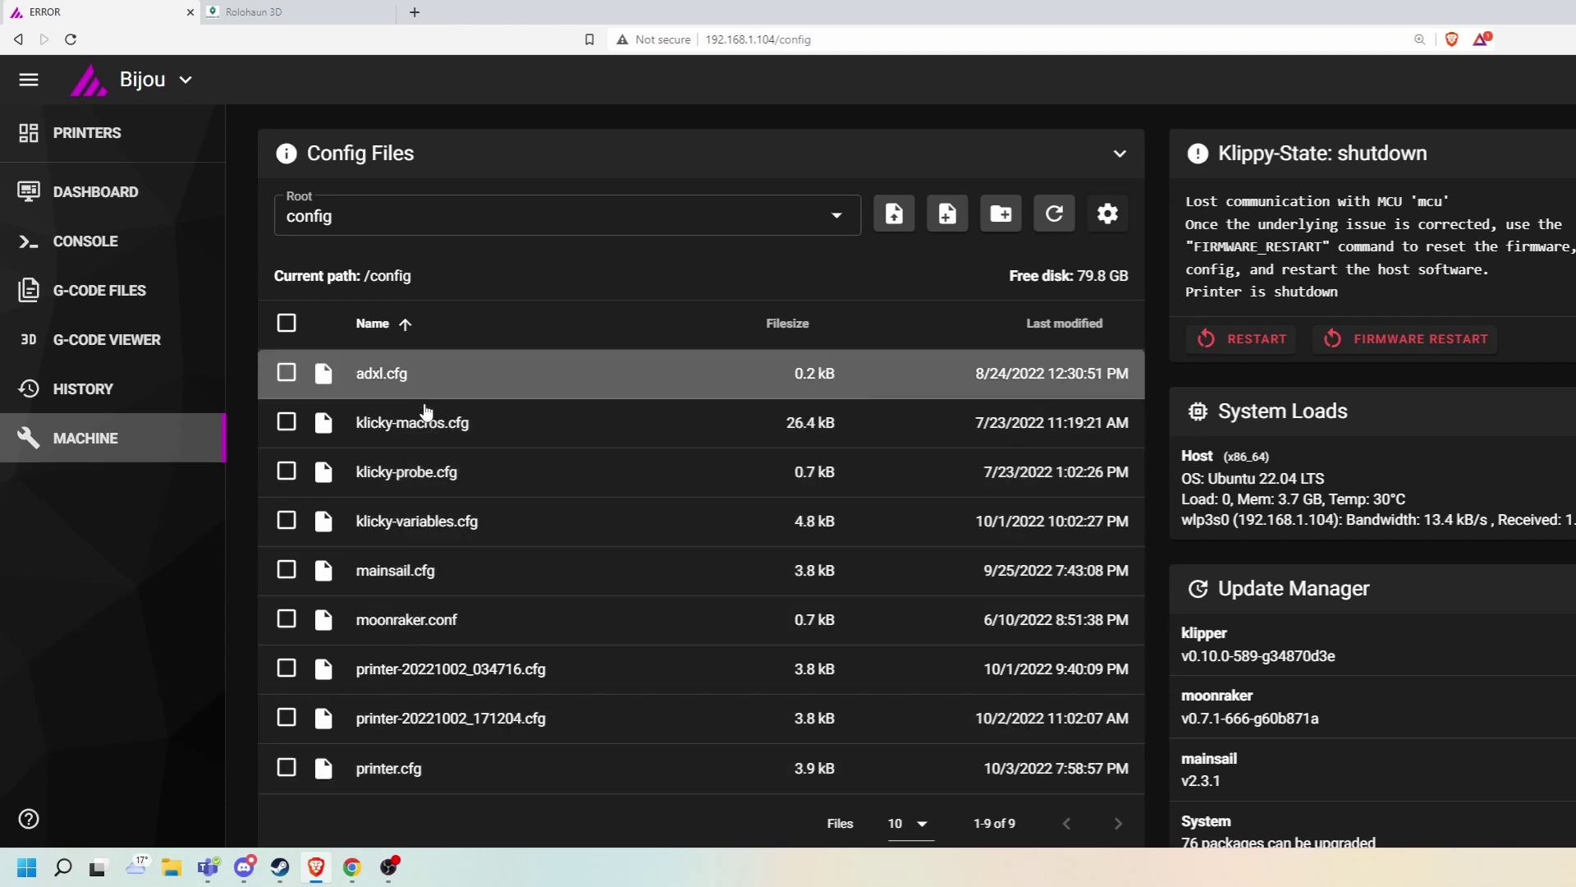
- Open klicky-probe.cfg and look over the quad-gantry-level and z-tilt-adjust include lines
left_click(425, 469)
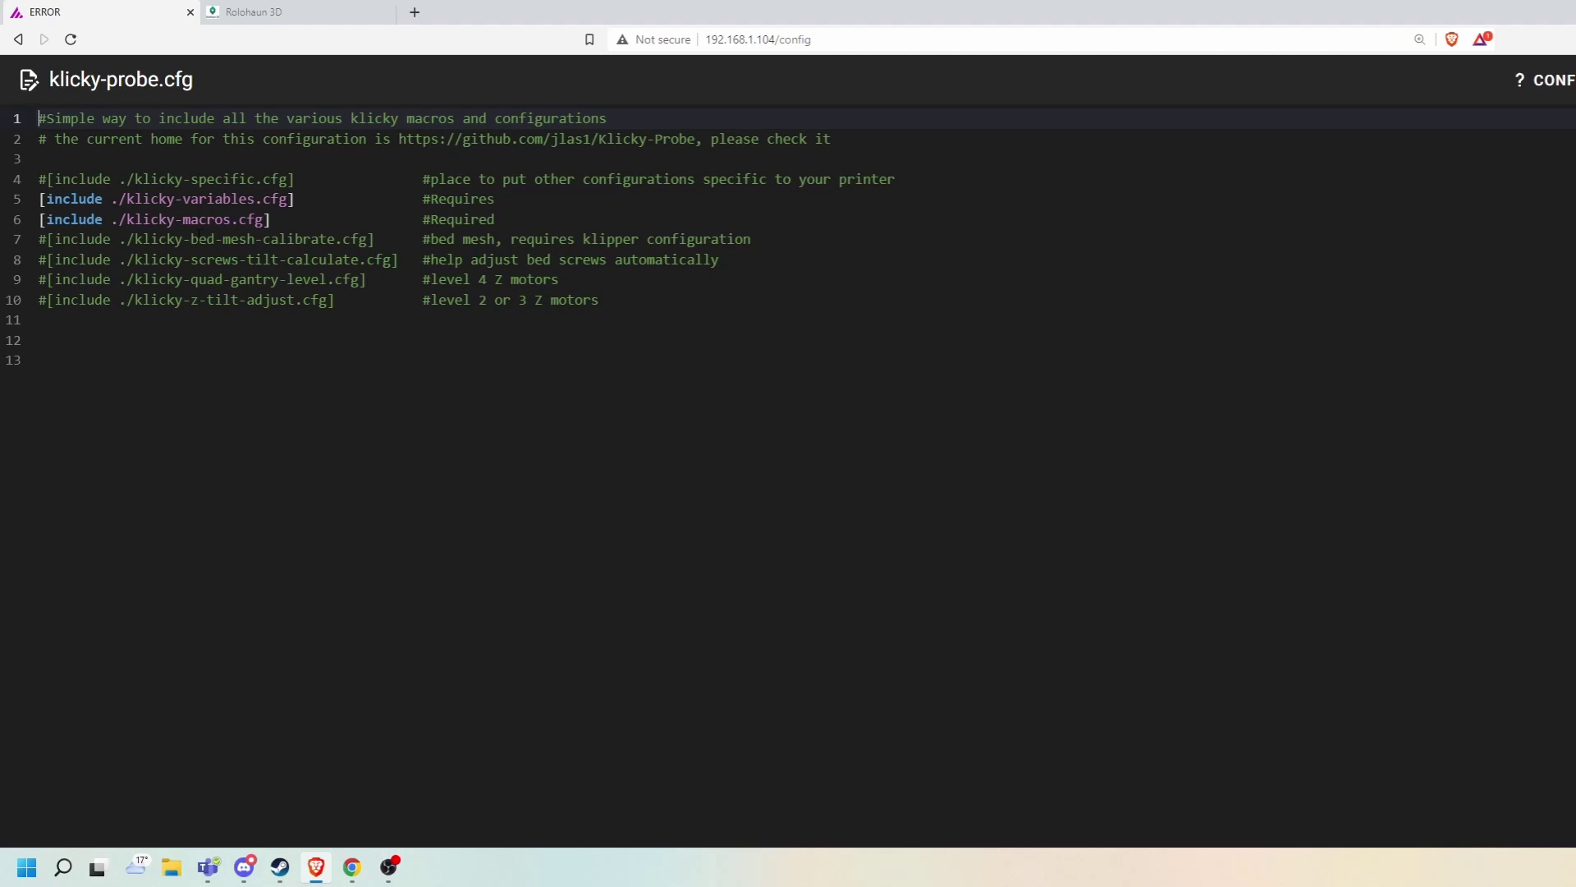
left_click(327, 279)
key("Down")
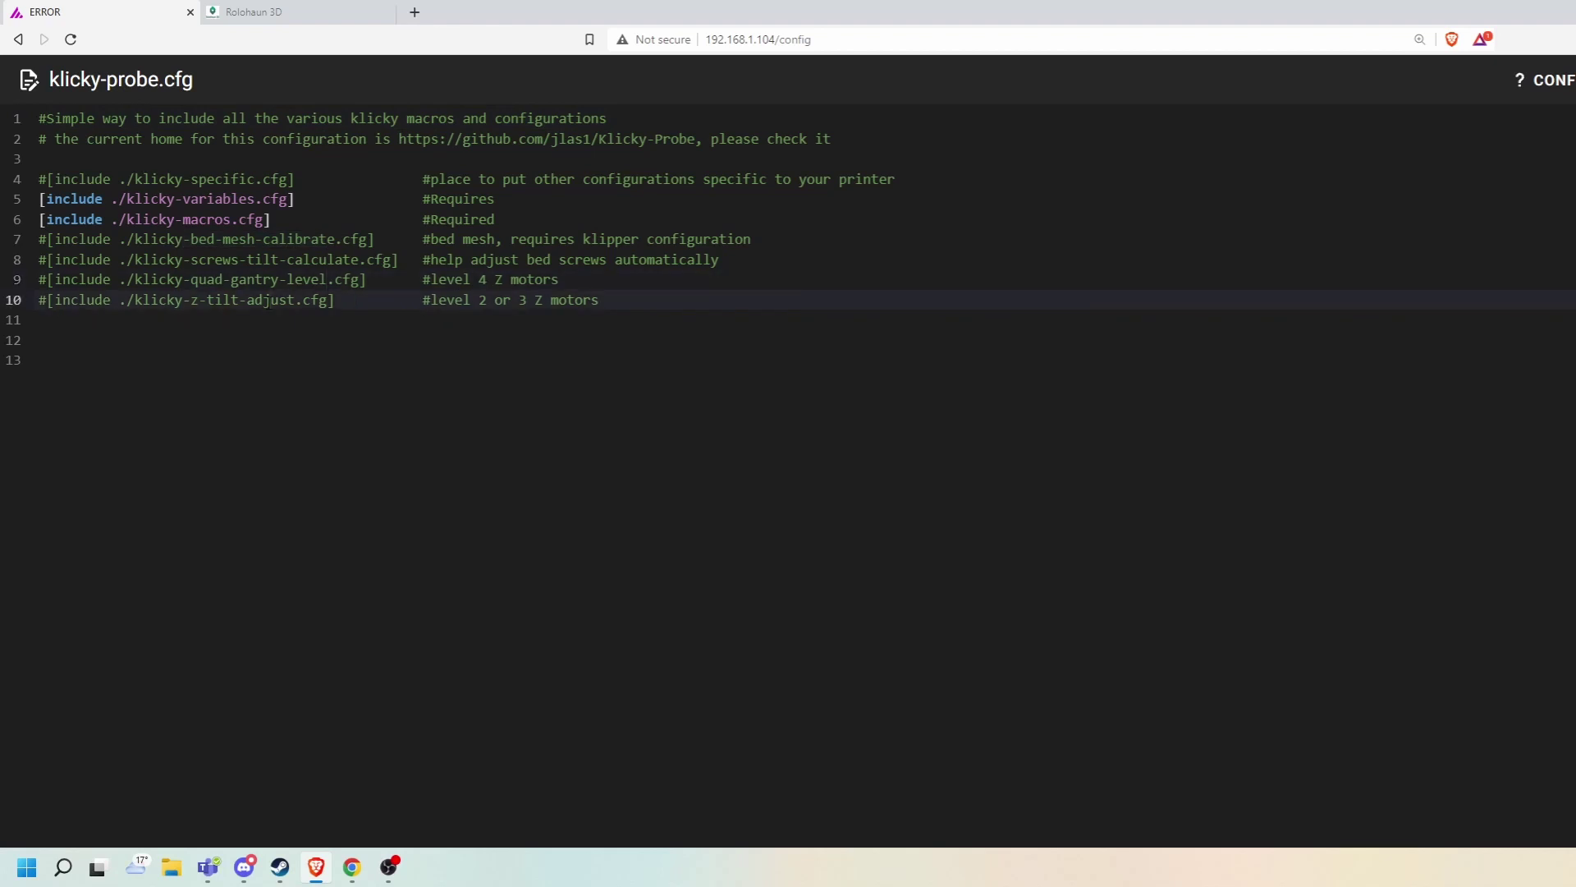
- Uncomment the klicky-quad-gantry-level.cfg include line and undo that edit
left_click(47, 279)
key("BackSpace")
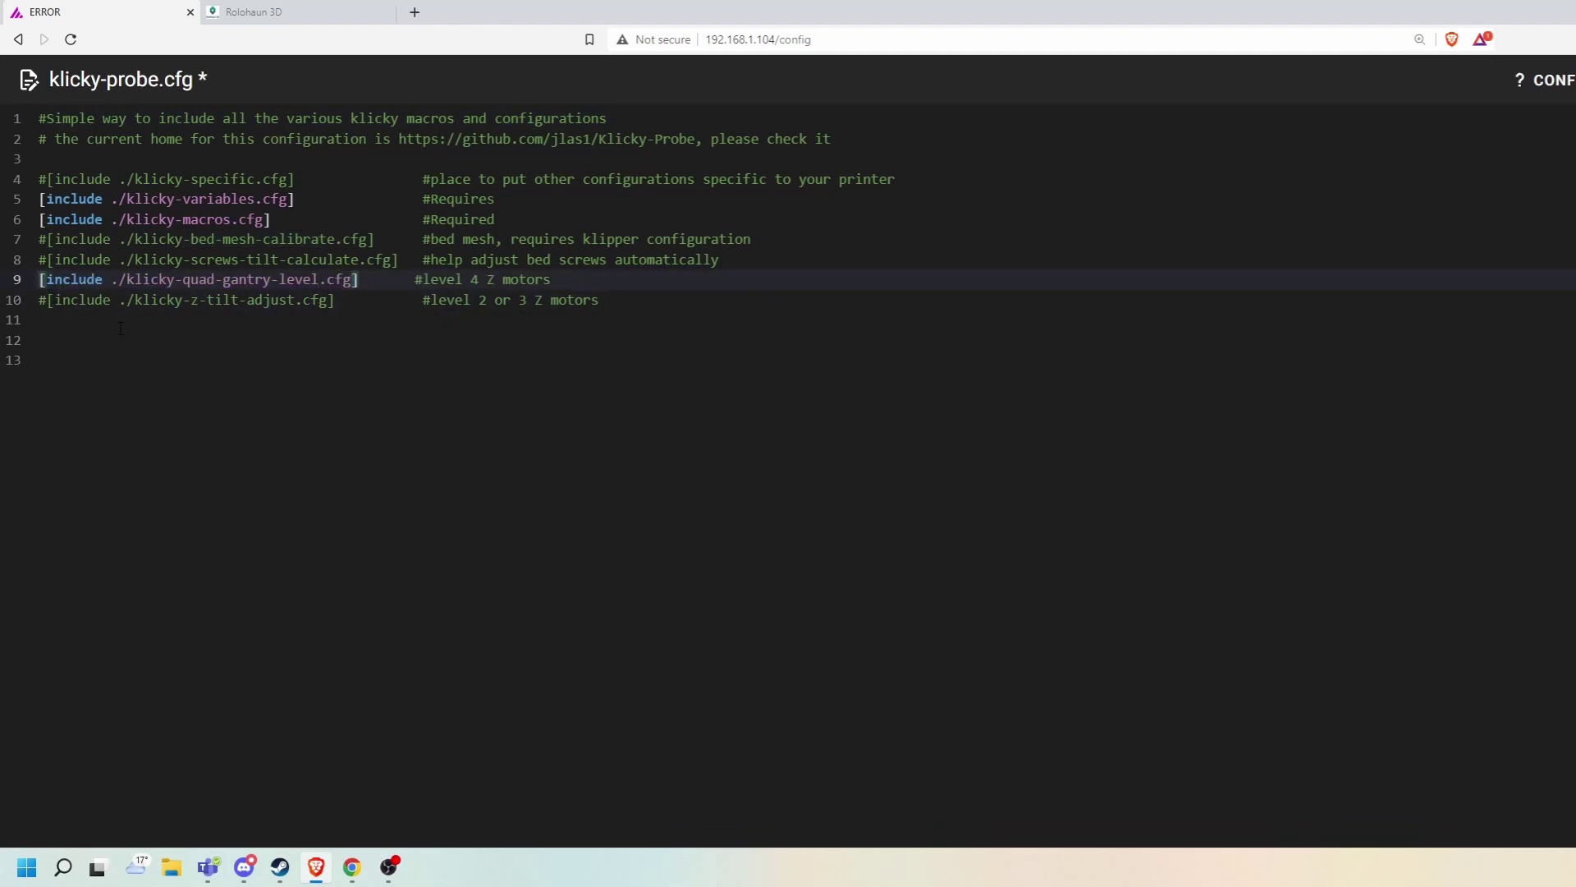
key("ctrl+z")
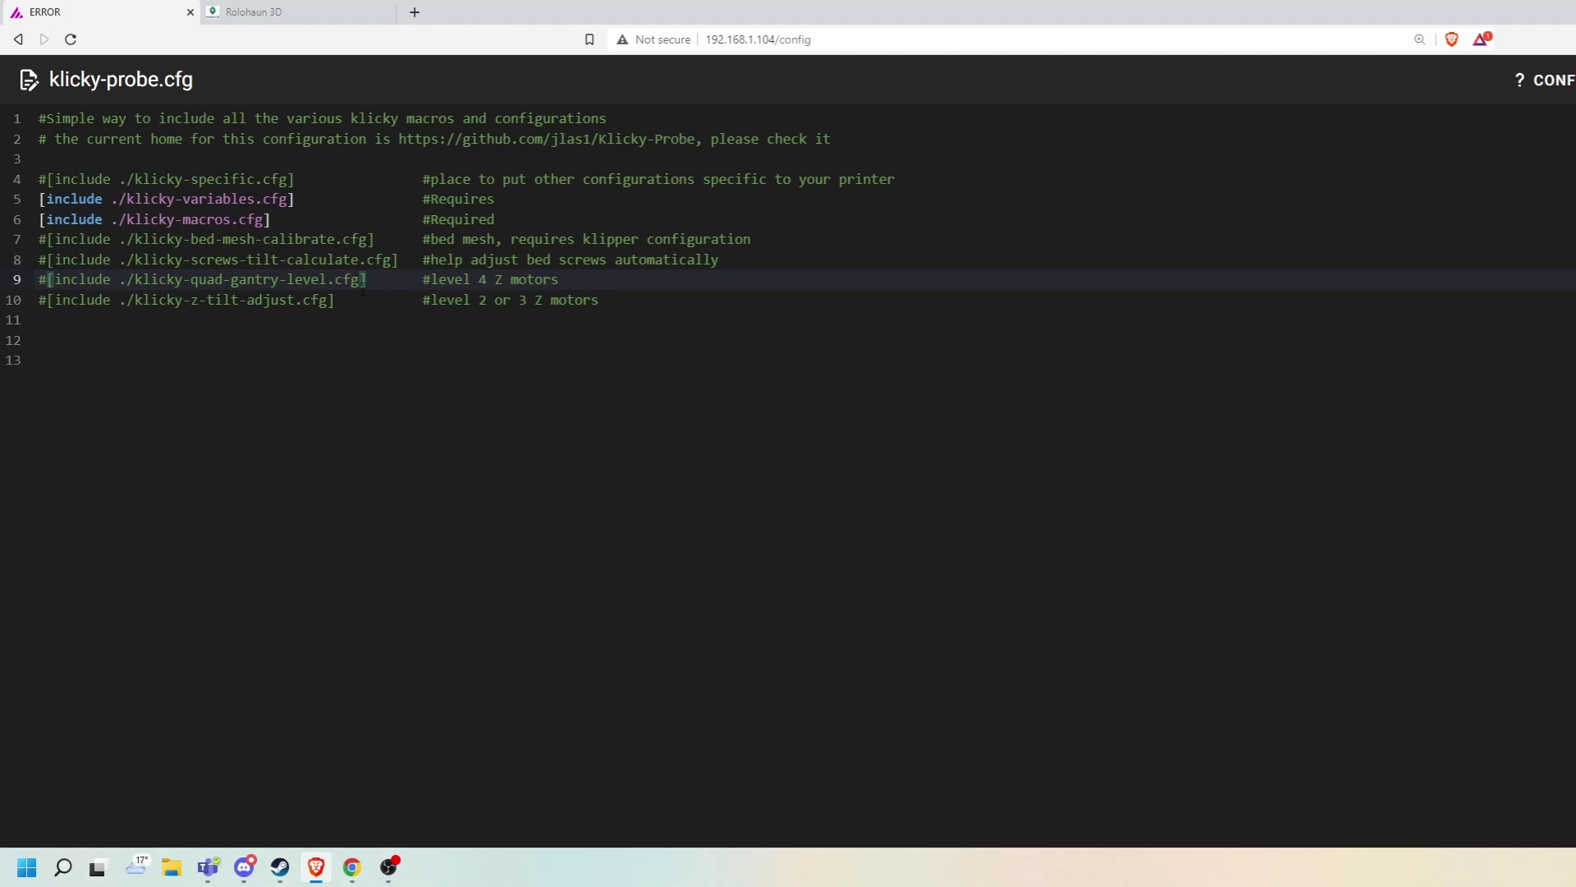
- Check the klicky-z-tilt-adjust.cfg and klicky-variables.cfg include lines in klicky-probe.cfg
left_click(335, 299)
left_click_drag(295, 300, 191, 300)
left_click(349, 305)
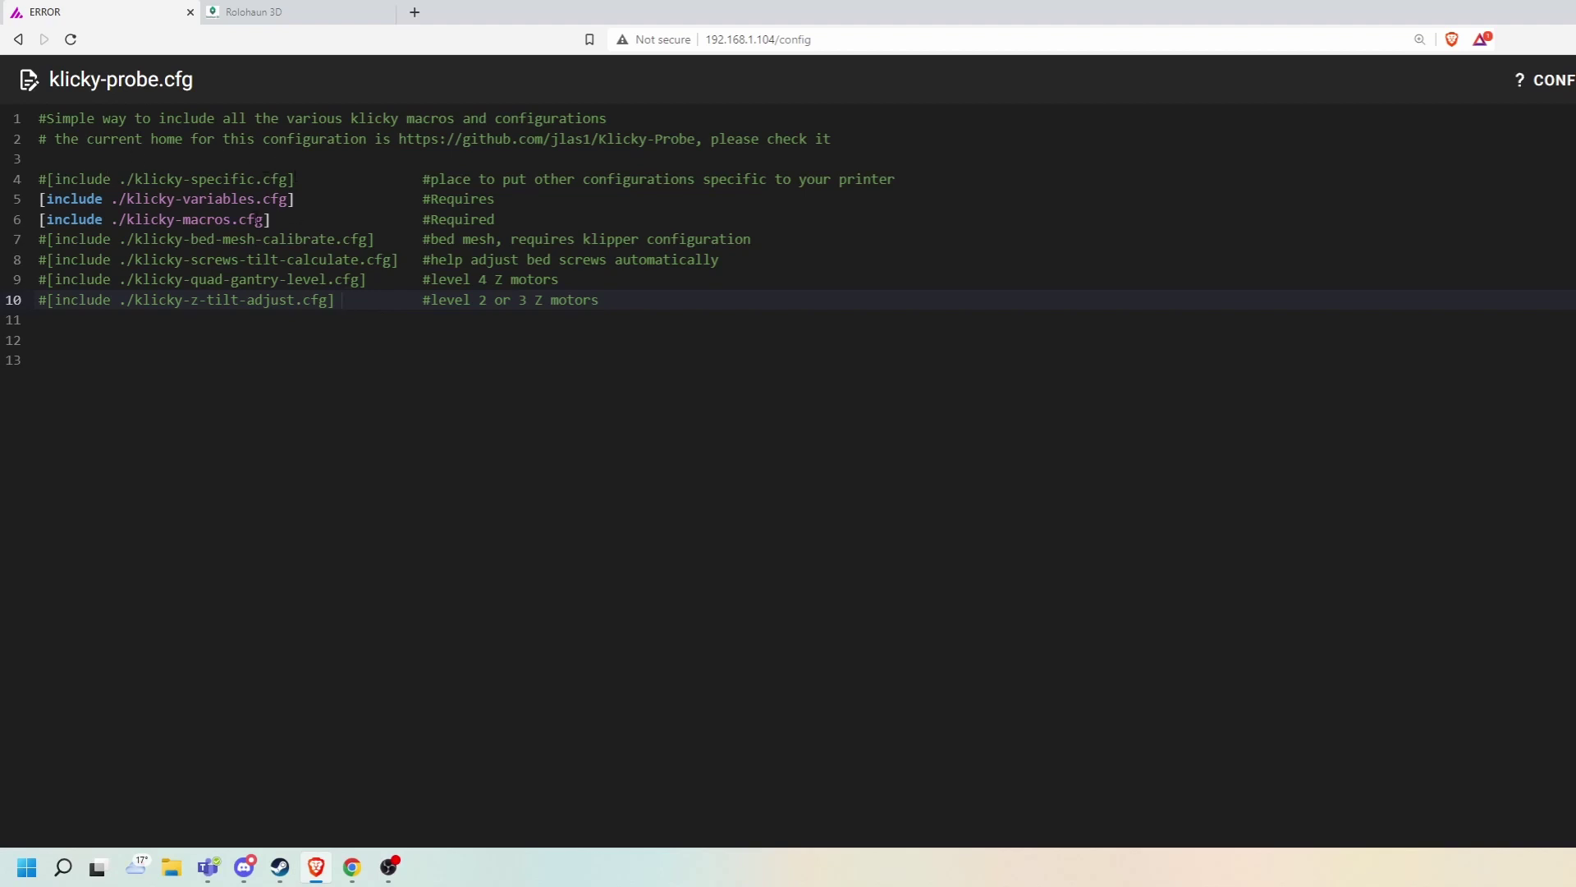
left_click_drag(201, 199, 232, 199)
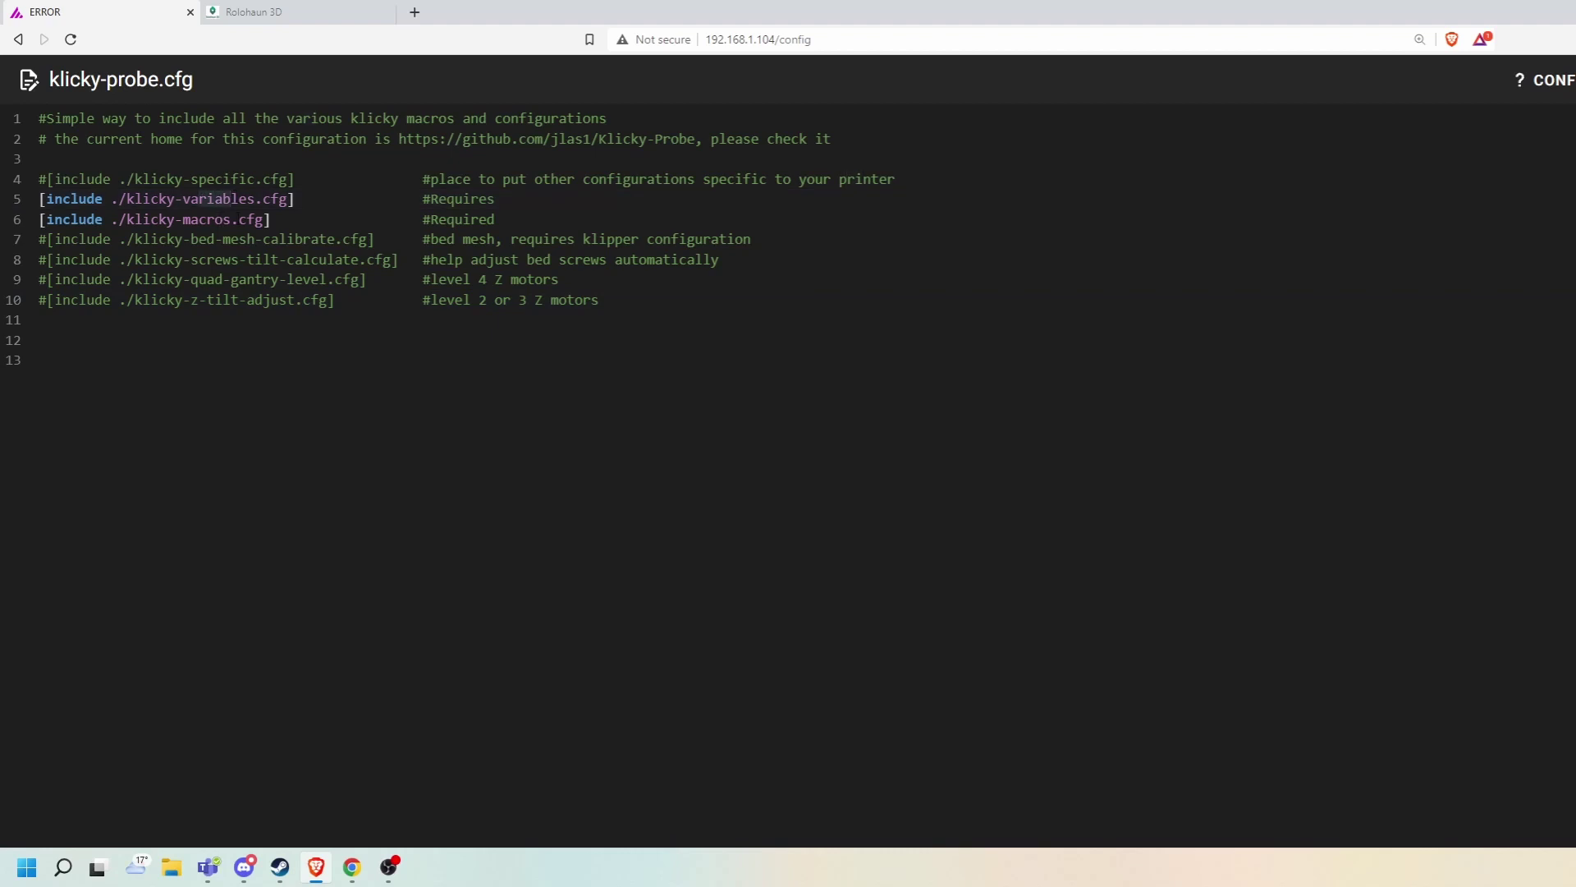
- Close klicky-probe.cfg and switch to the Rolohaun 3D website's home page
key("Escape")
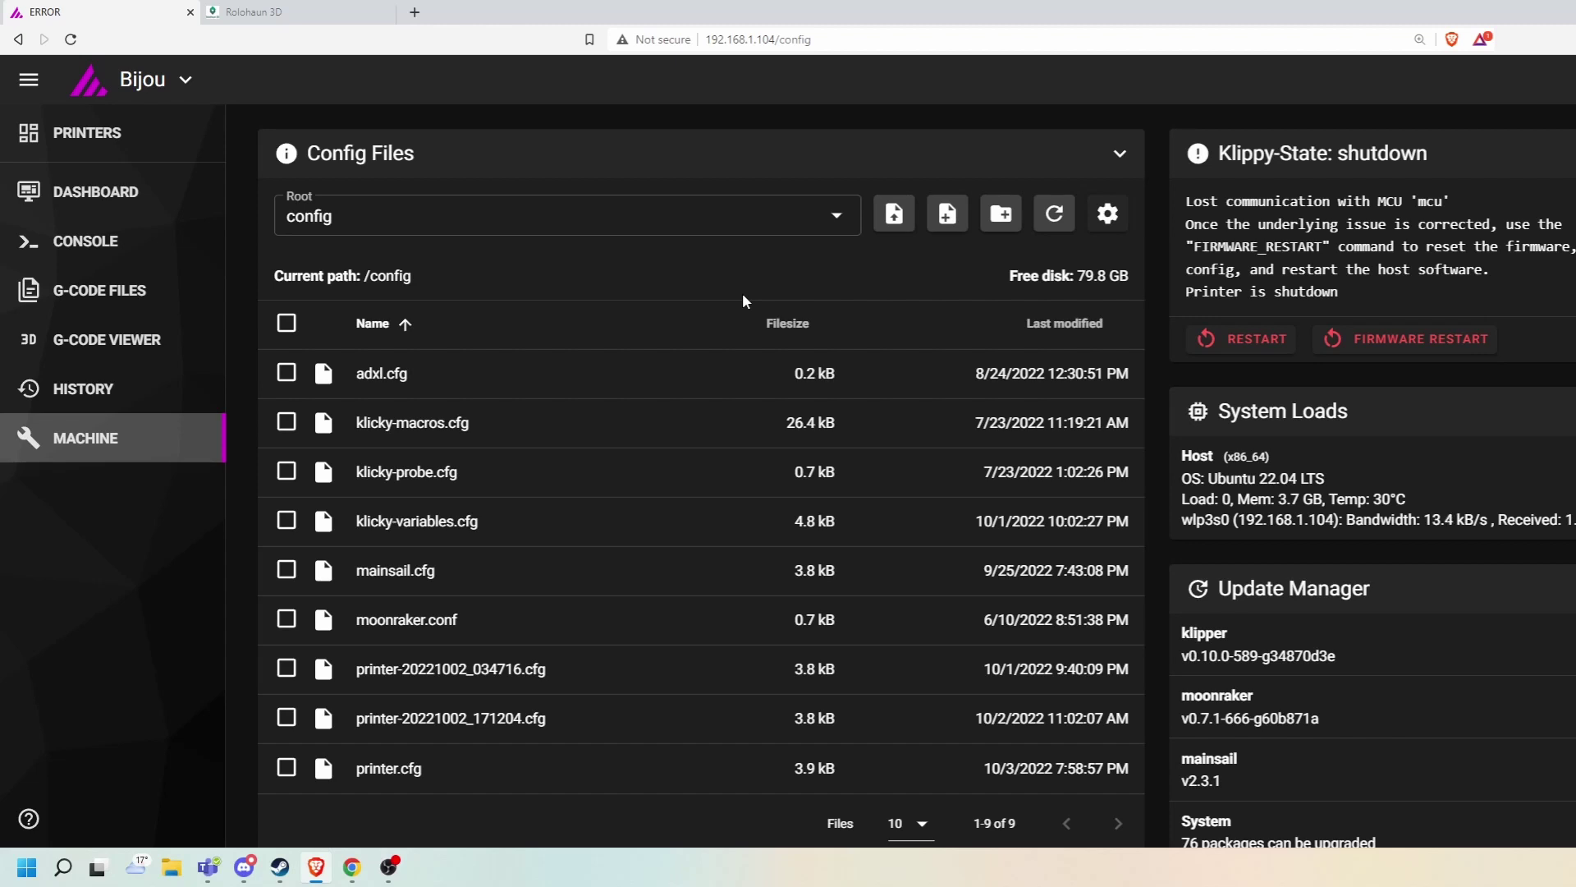
left_click(271, 12)
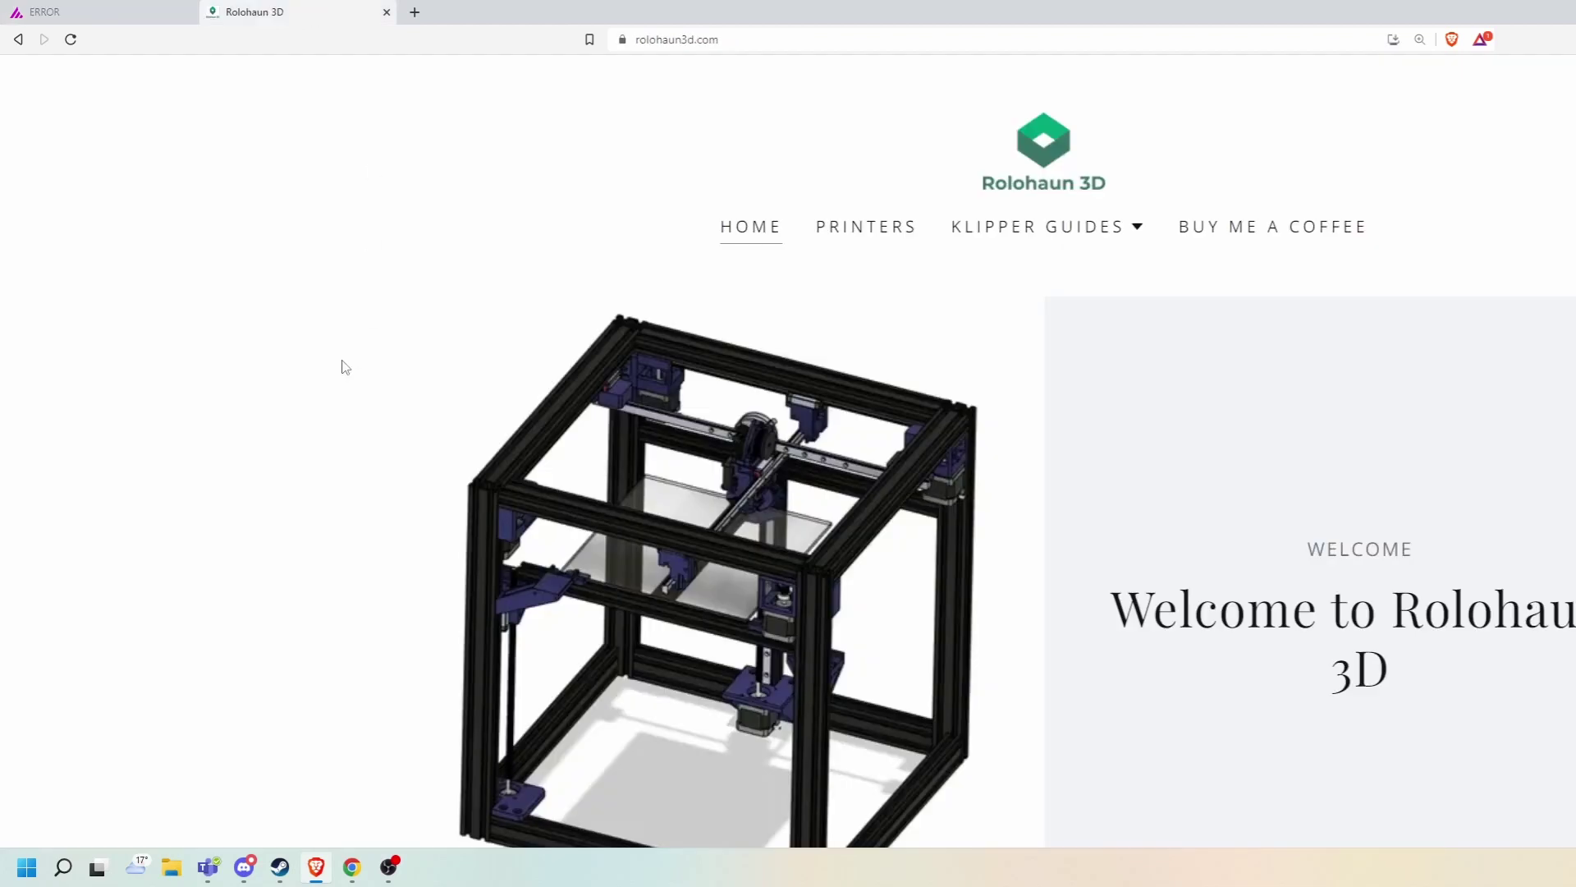